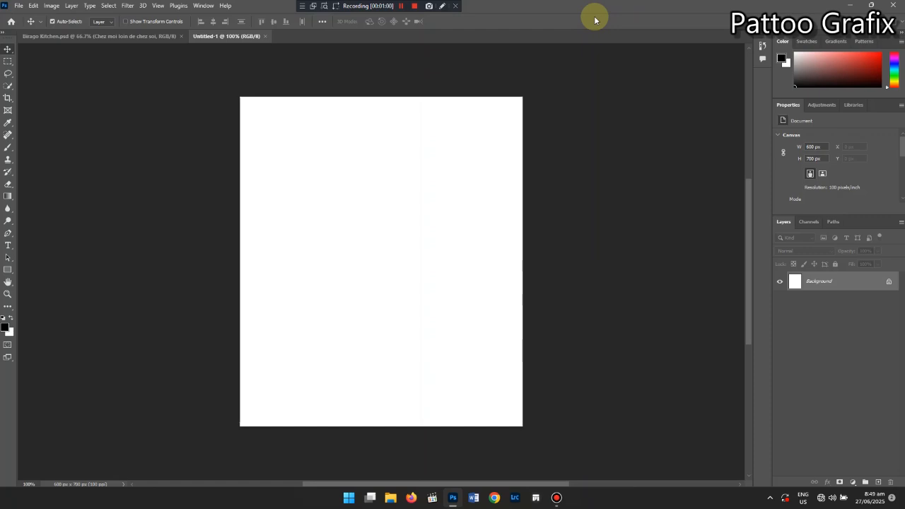
Check the document's image size with its width and height shown in inches
key(ctrl+alt+i)
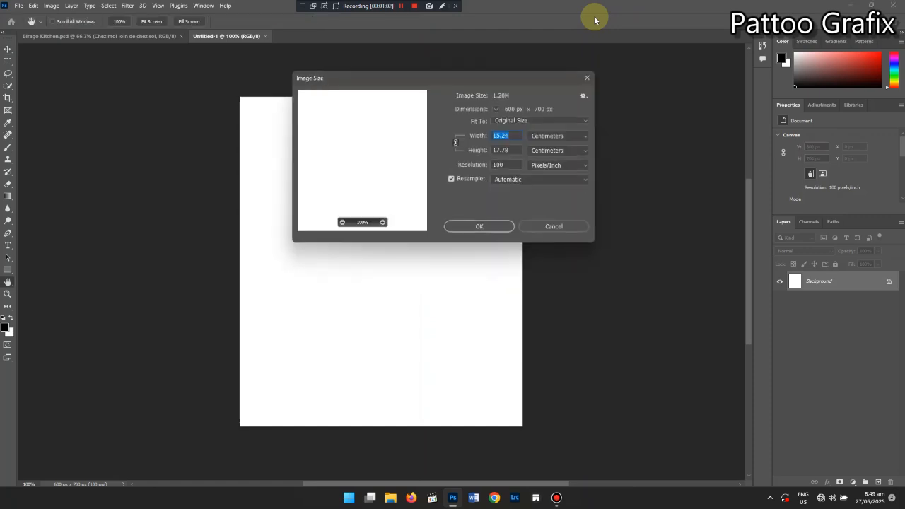
click(574, 136)
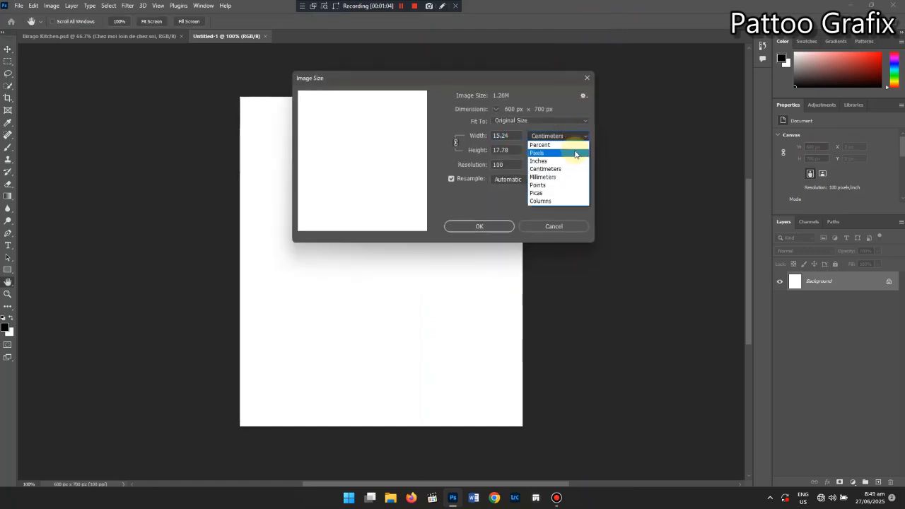
click(573, 161)
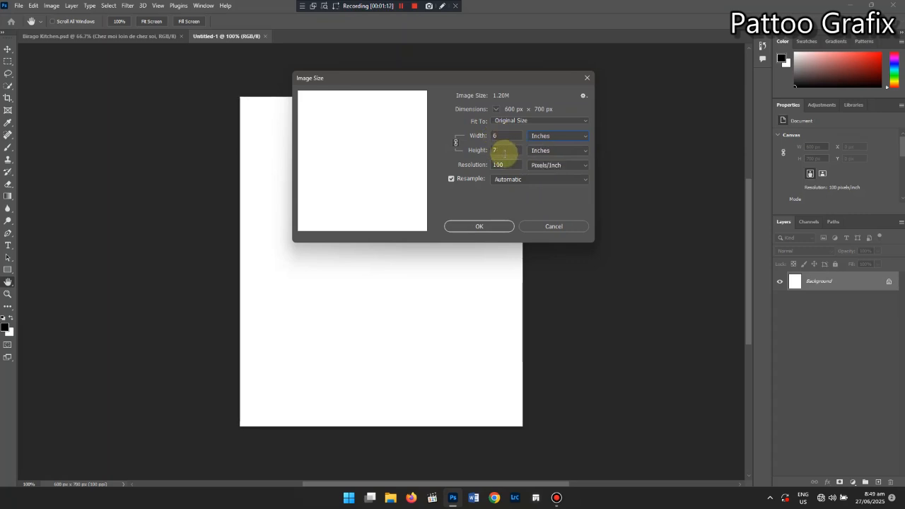
click(535, 226)
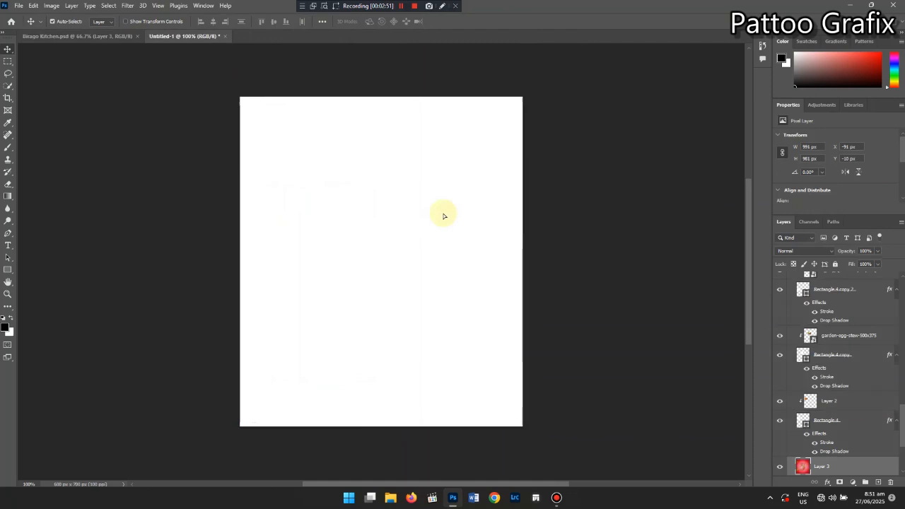
Paste the copied blurred red background image, scale it to about 80%, and position it to cover the whole canvas
key(ctrl+v)
key(ctrl+t)
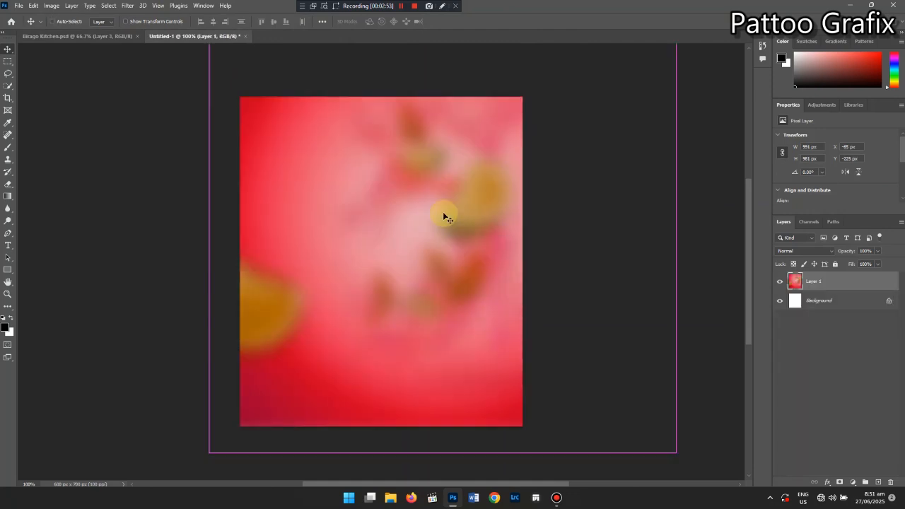
drag(440, 210, 450, 244)
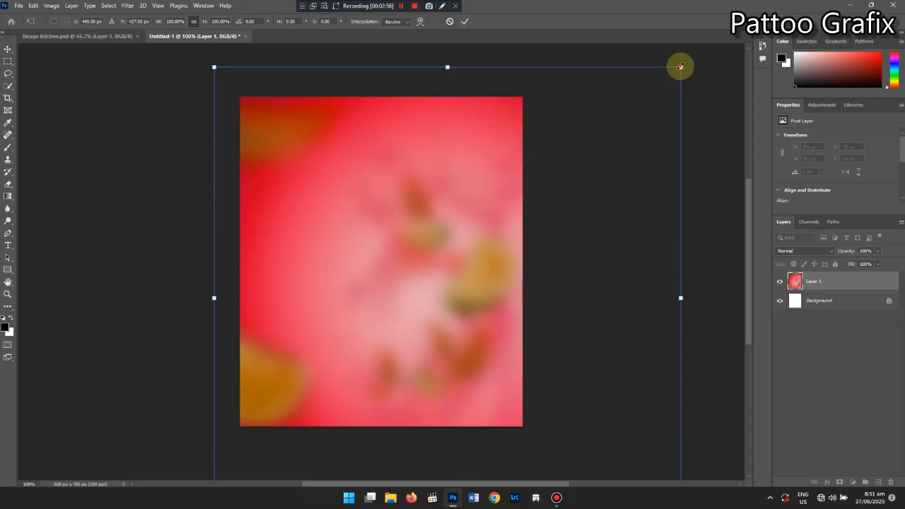
drag(680, 67, 609, 140)
drag(468, 227, 398, 198)
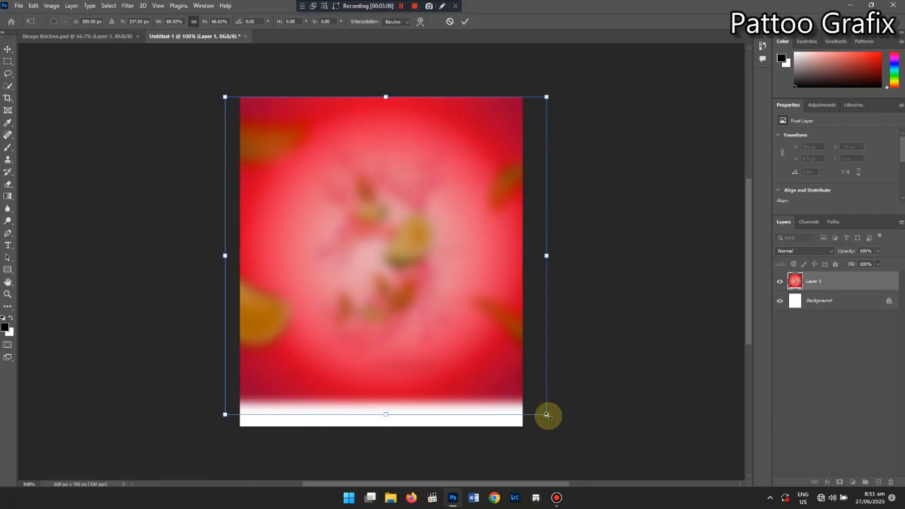
drag(547, 417, 561, 429)
drag(460, 347, 460, 364)
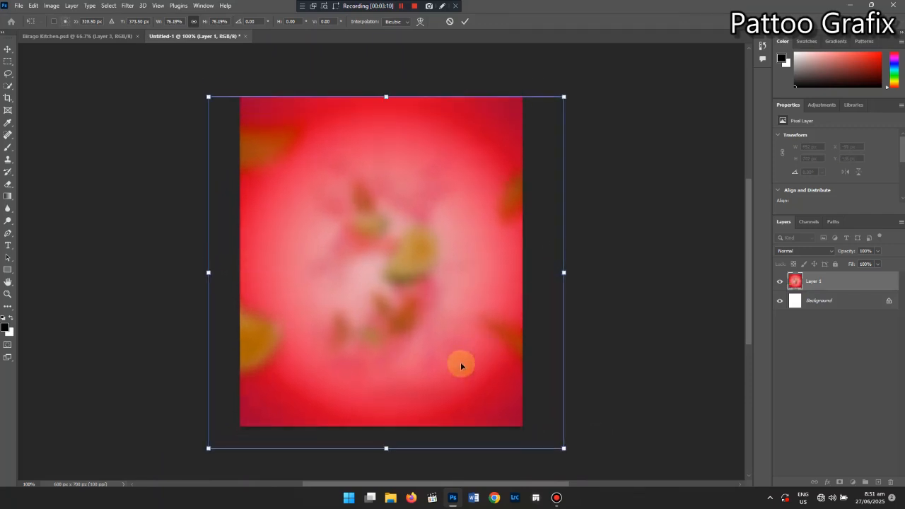
drag(563, 449, 572, 457)
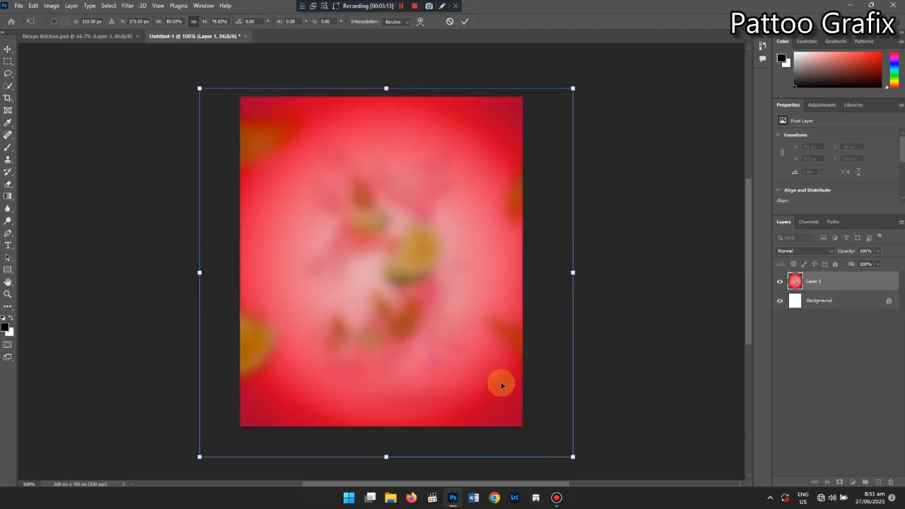
drag(499, 379, 500, 370)
key(Return)
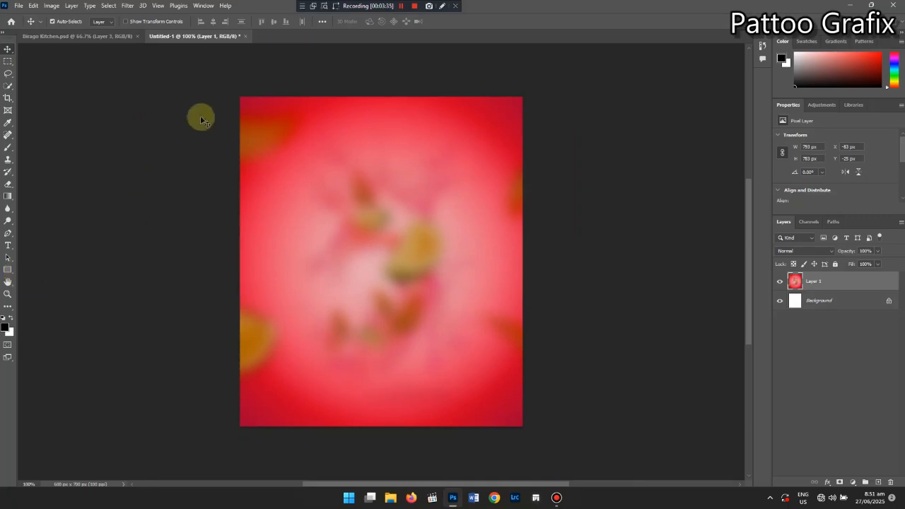
click(826, 299)
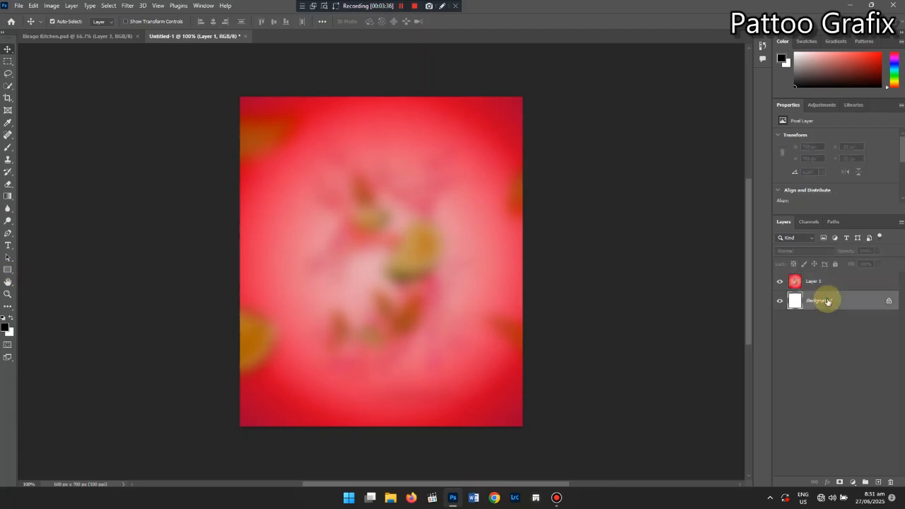
click(160, 6)
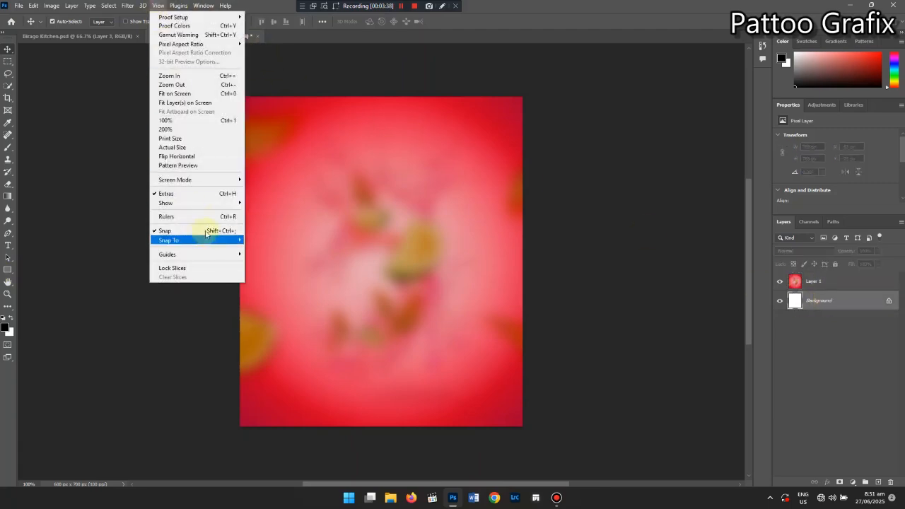
mouse_move(225, 254)
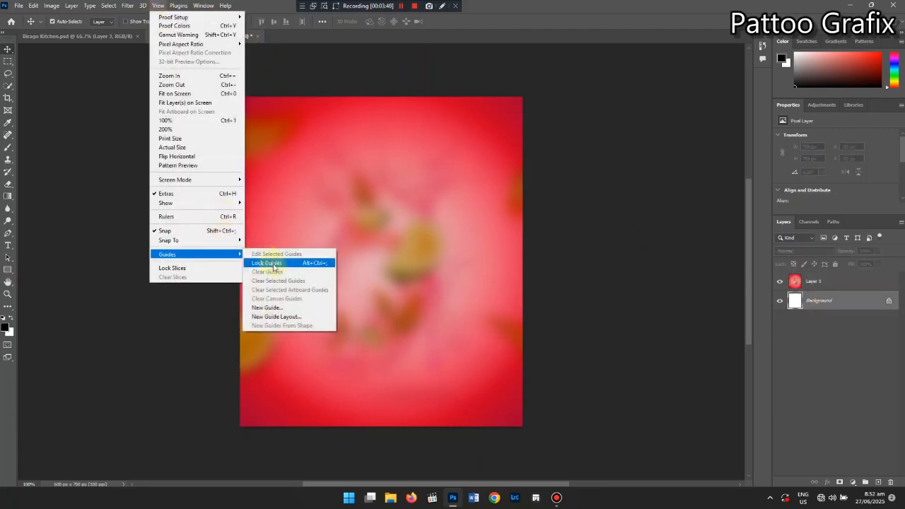
click(292, 308)
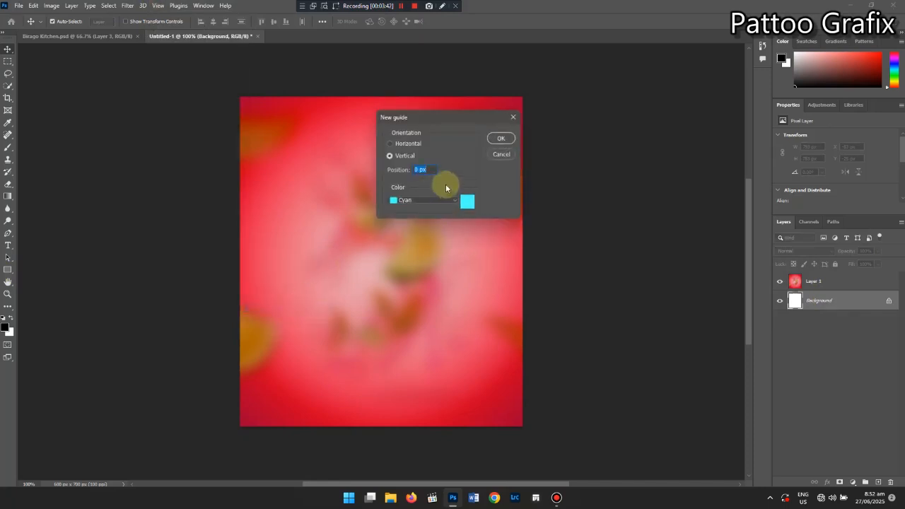
click(498, 139)
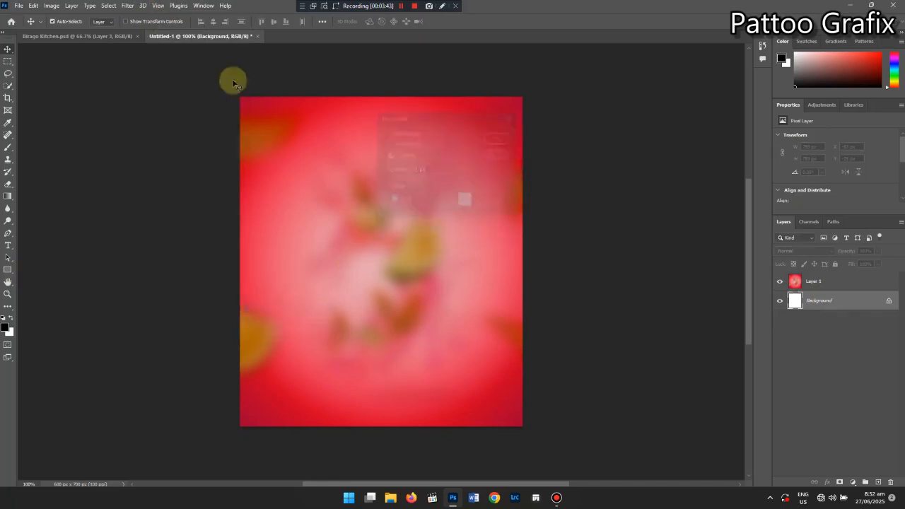
Create a guide layout with 2 columns, no rows and a gutter of 0 to mark the canvas edges and centre
click(158, 6)
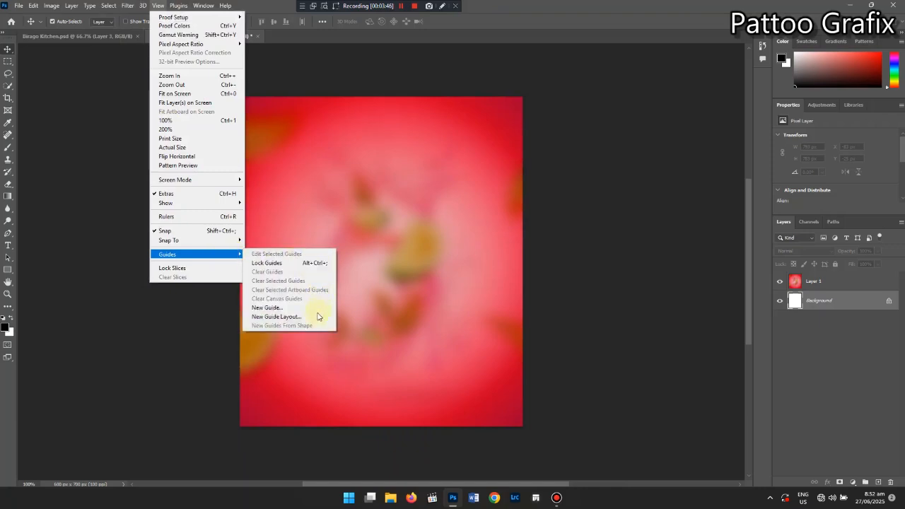
click(318, 317)
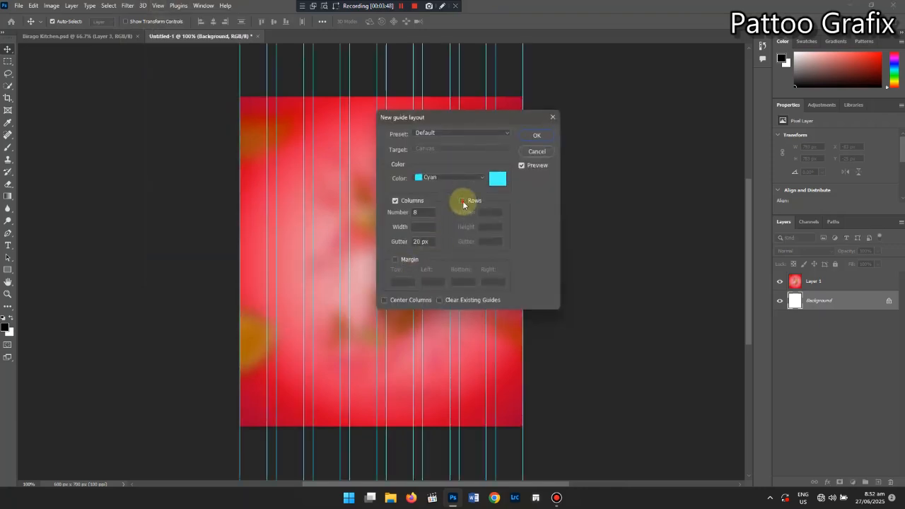
click(462, 201)
click(463, 203)
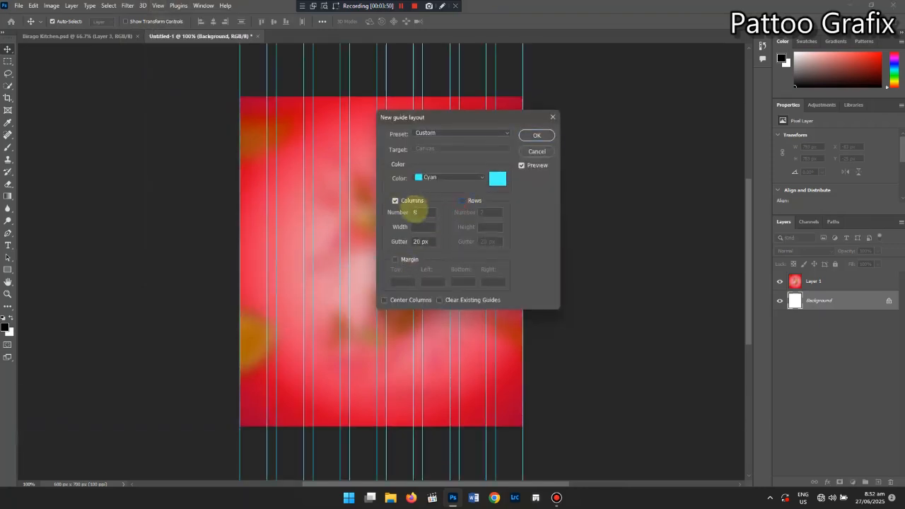
double_click(416, 212)
text(2)
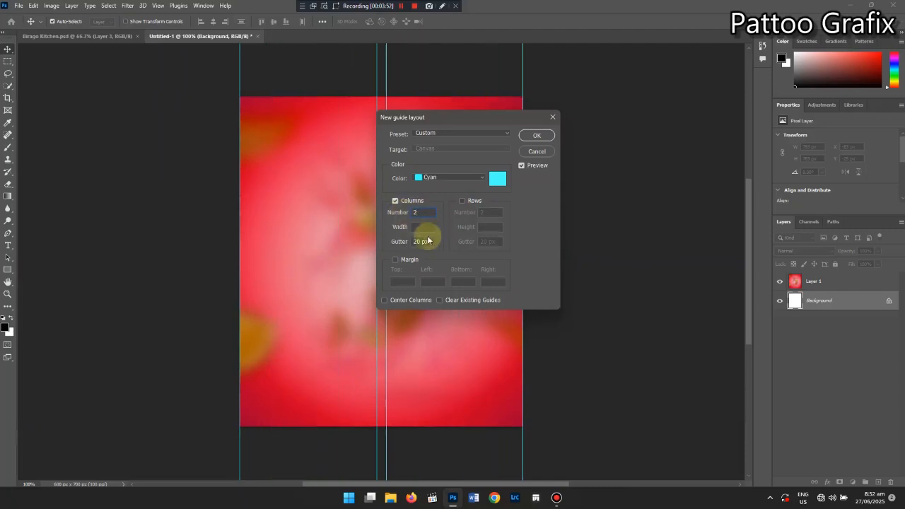
click(400, 243)
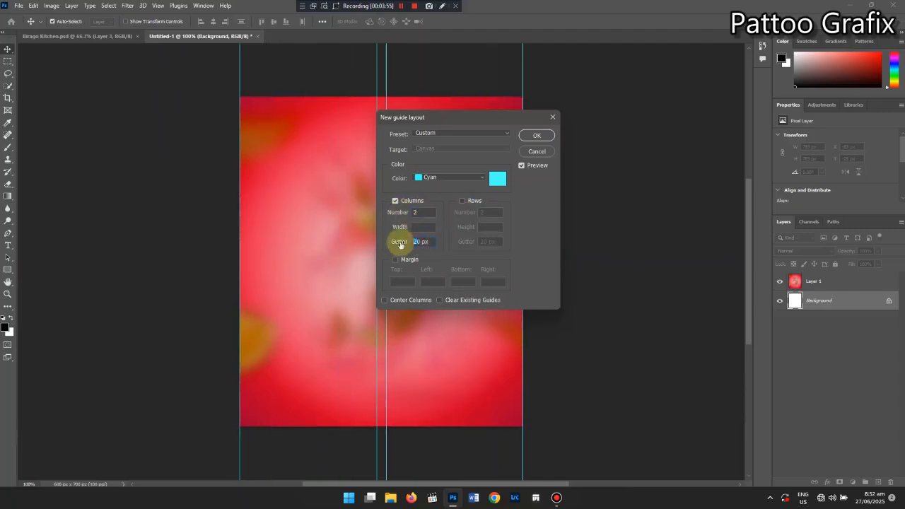
text(0)
click(537, 135)
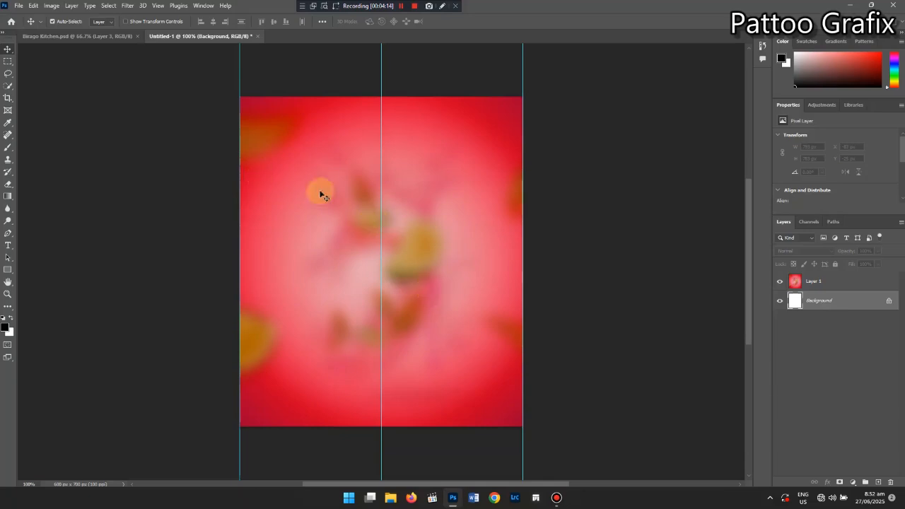
Draw a rectangle shape about 153 × 119 px in the upper-left part of the canvas
drag(7, 268, 50, 271)
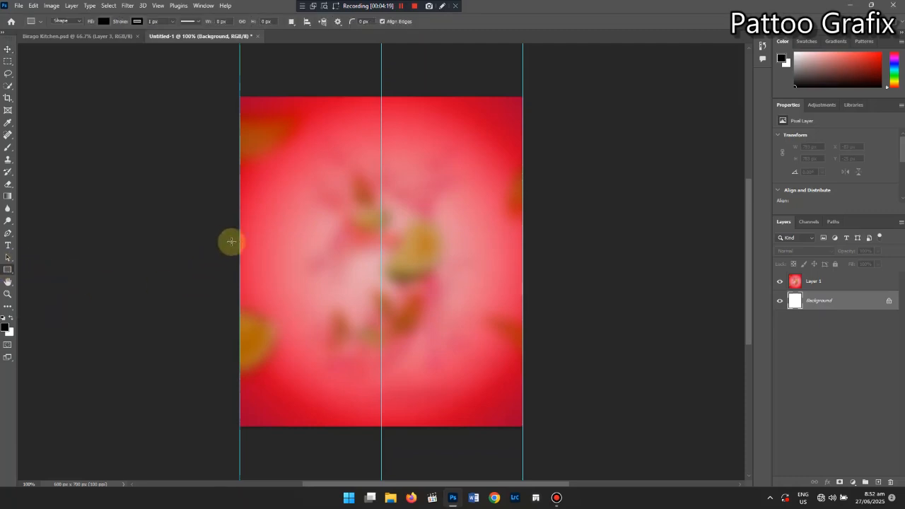
scroll(255, 240, up, 3)
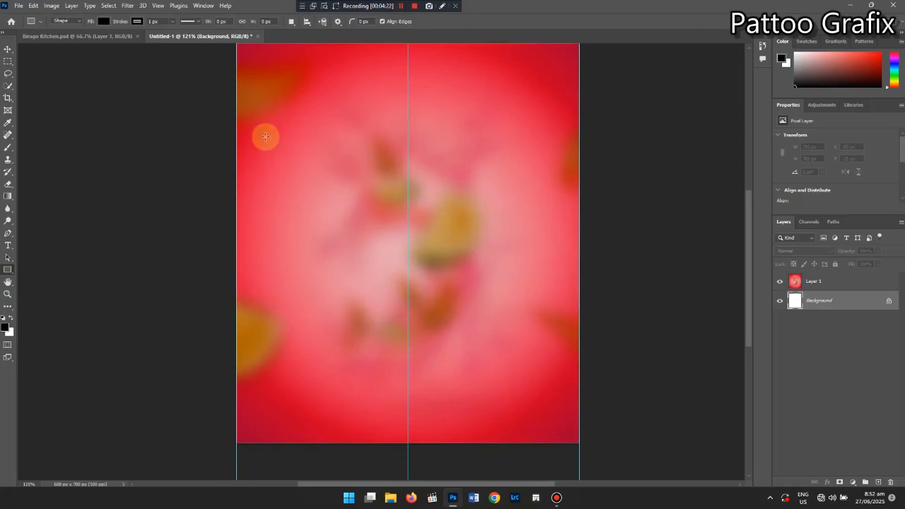
drag(265, 134, 351, 202)
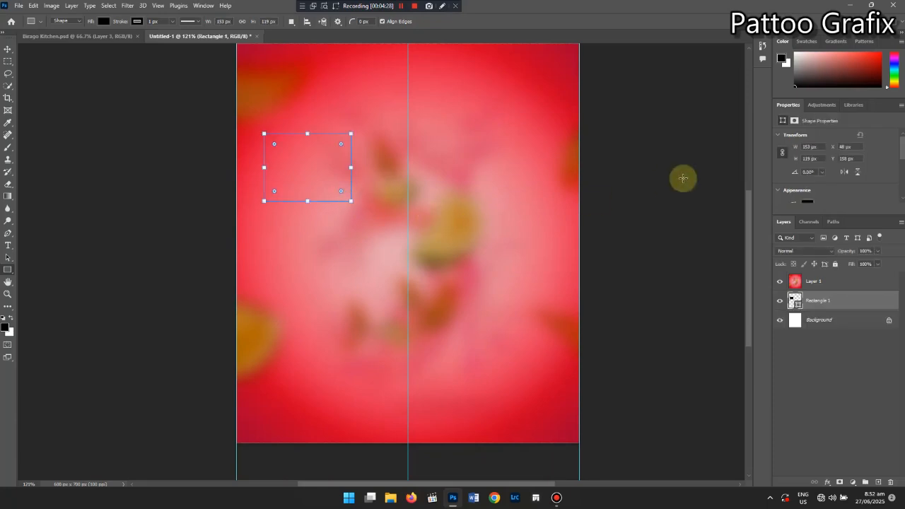
Remove the stroke from the rectangle shape
scroll(868, 188, down, 1)
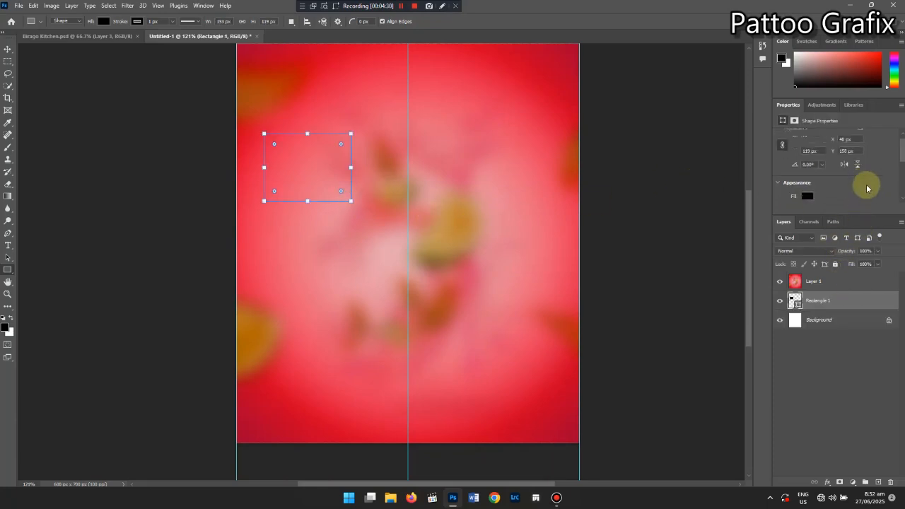
scroll(867, 188, down, 3)
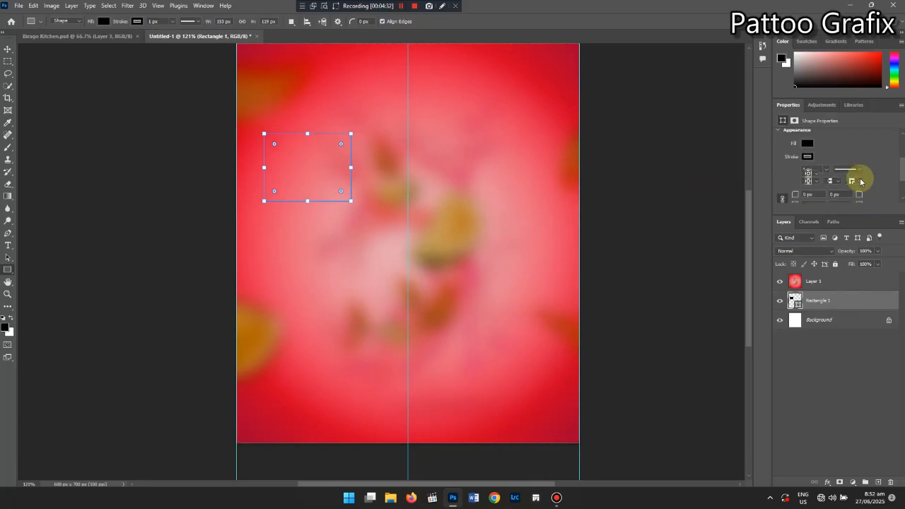
scroll(859, 181, down, 1)
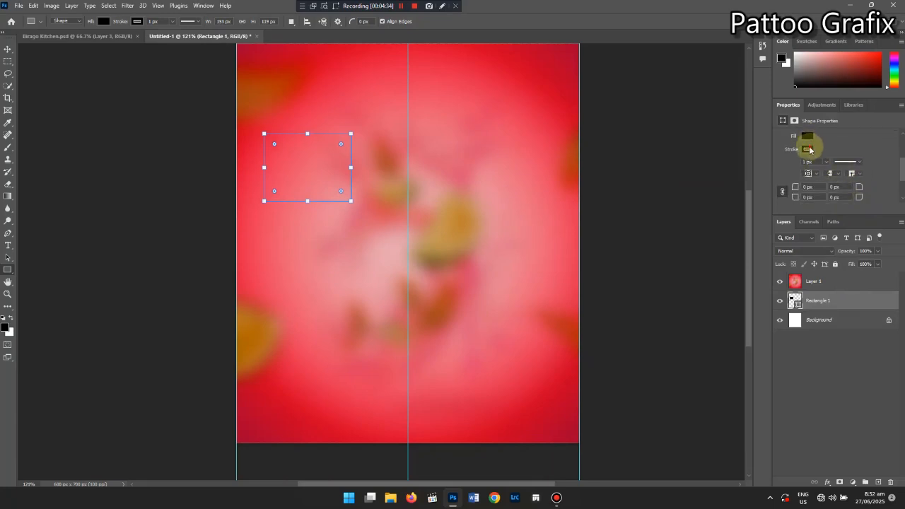
click(811, 149)
click(779, 167)
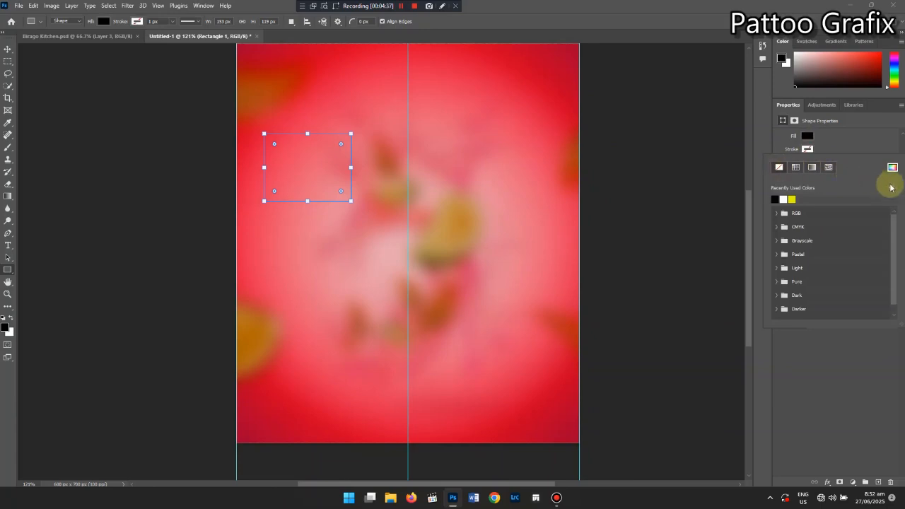
click(883, 147)
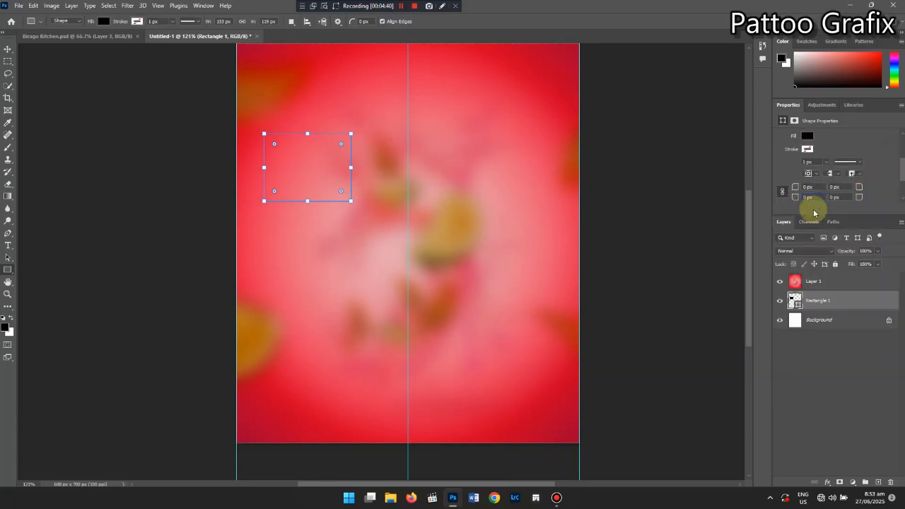
Round the rectangle's corners with a 20 px radius and move its layer above the red background layer
text(5)
key(Return)
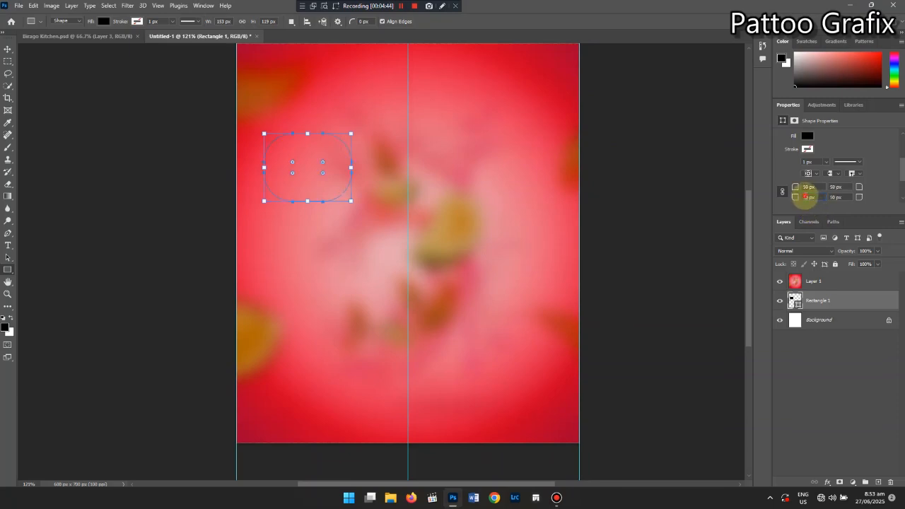
text(2)
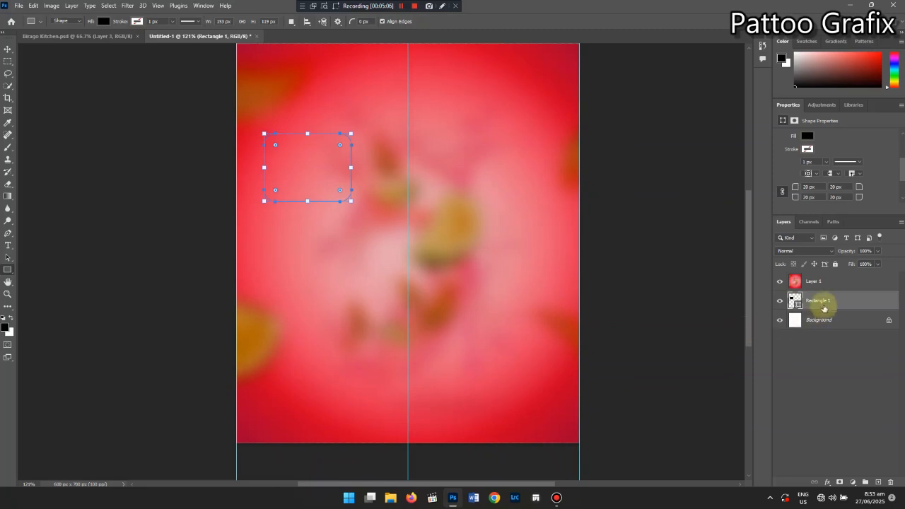
drag(828, 299, 833, 279)
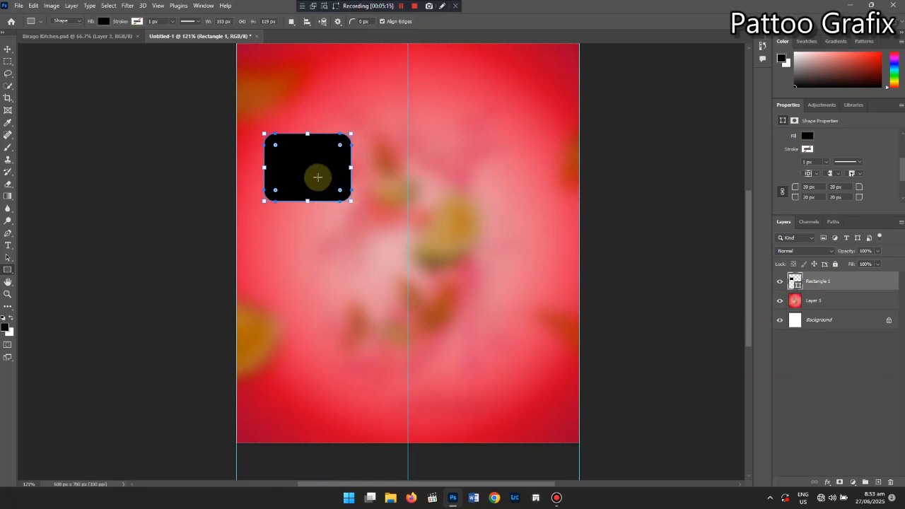
Duplicate the black rounded rectangle and place the copy directly to its right with a narrow gap
key(t)
key(v)
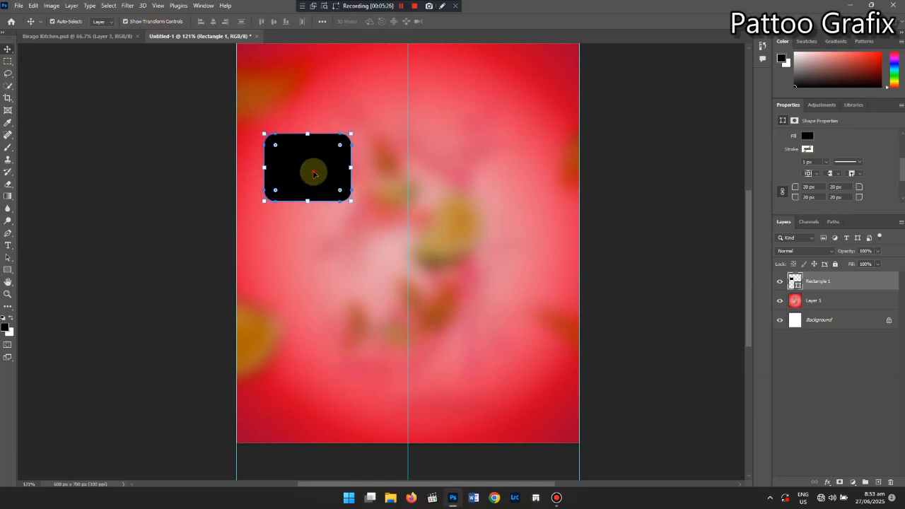
drag(311, 170, 409, 170)
Select both rounded rectangles, nudge them left close to the canvas's left edge, and duplicate the pair
shift+click(837, 304)
key(Left)
key(Left)
key(Left)
key(Left)
key(Left)
key(Left)
key(Left)
key(Left)
key(Left)
key(Left)
key(Left)
key(Left)
key(Left)
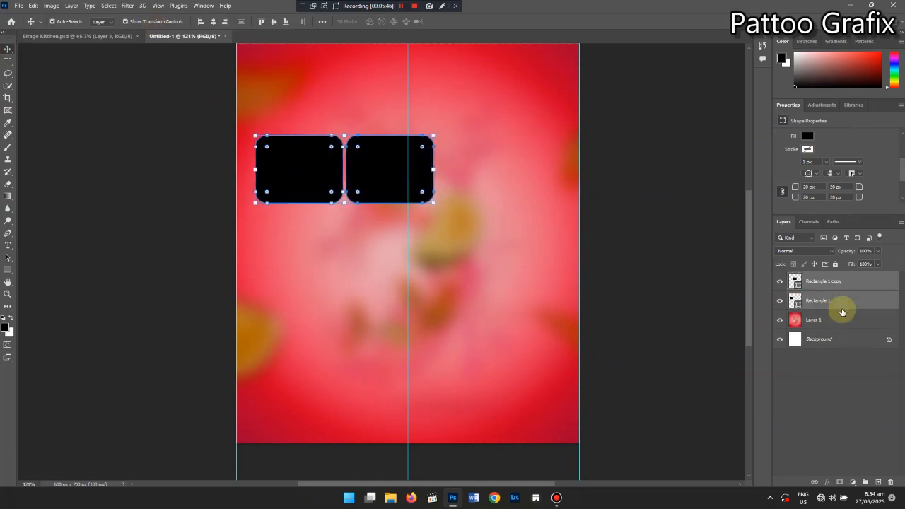
key(ctrl+j)
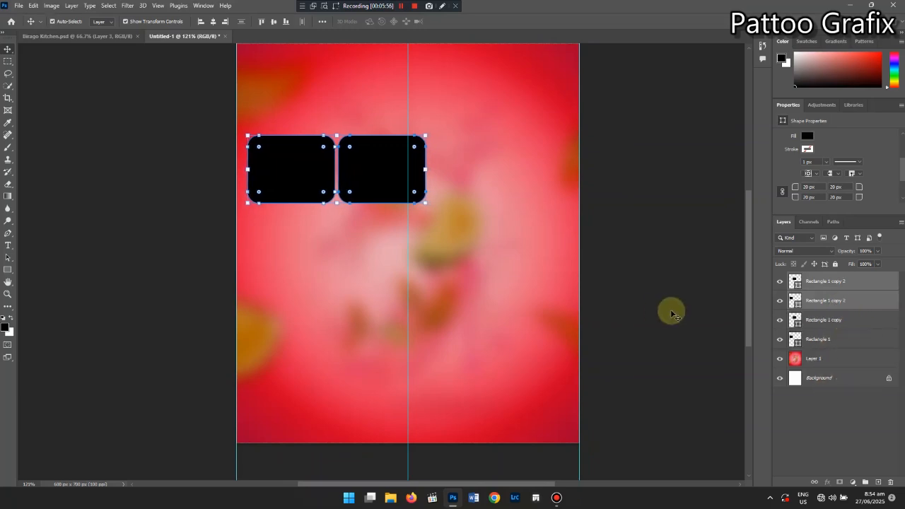
Place copies of the rectangle pair as a second and third row below the first, and group all six rectangles
drag(371, 184, 386, 323)
key(ctrl+j)
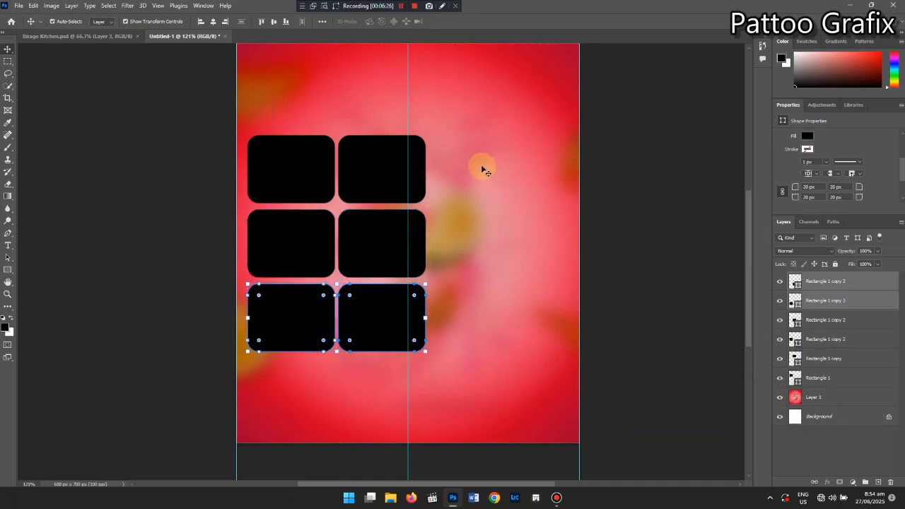
shift+click(863, 377)
key(ctrl+g)
Nudge the group of six rounded rectangles slightly down the canvas
key(Down)
key(Down)
key(Down)
key(Down)
key(Down)
key(Down)
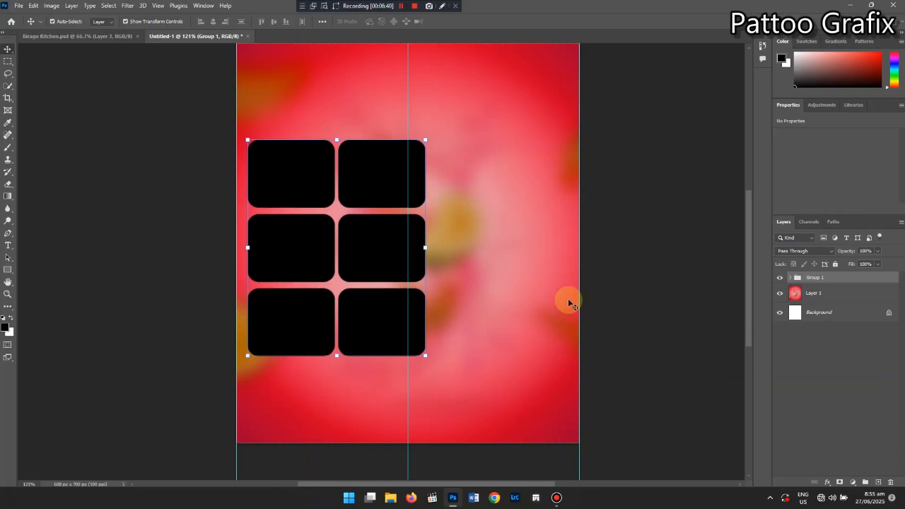
key(Down)
key(Down)
key(Down)
key(Down)
key(Down)
key(Down)
key(Down)
key(Down)
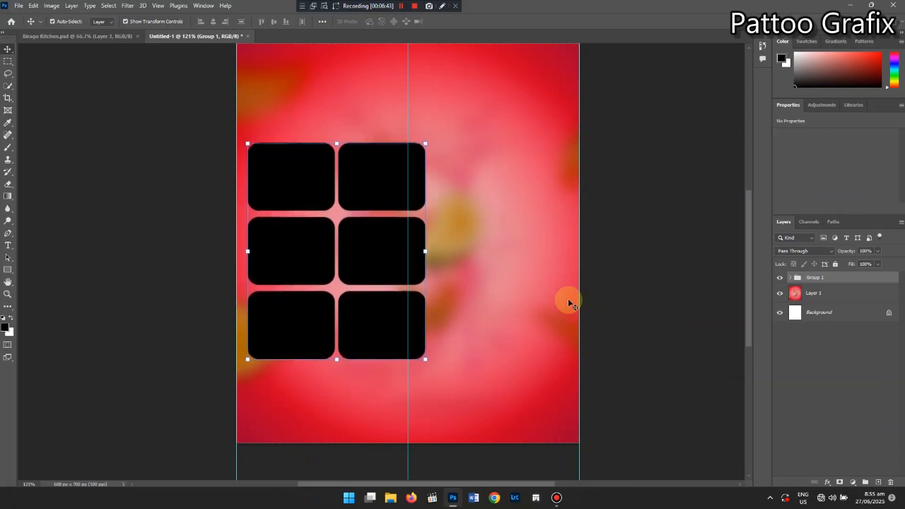
key(Down)
key(Down)
key(Down)
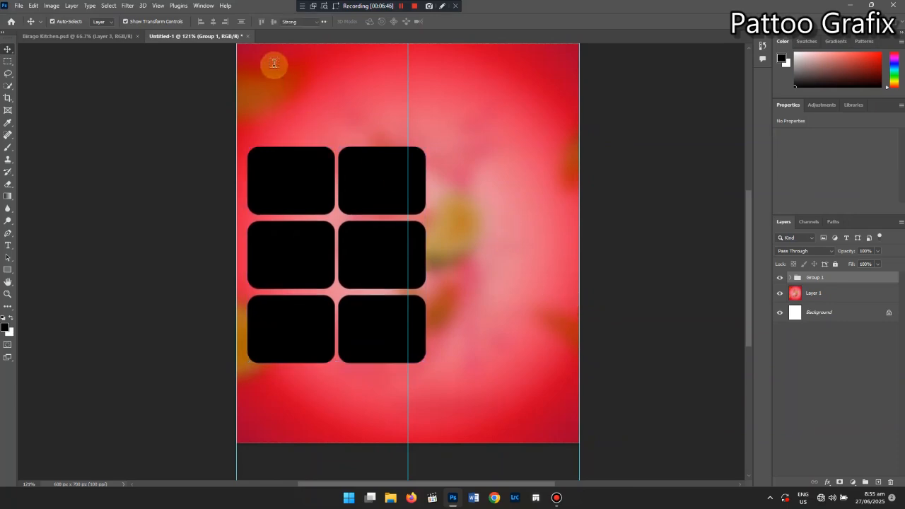
Add the text "BIRAGO'S" near the canvas's upper left, above the rectangle grid
key(t)
click(290, 83)
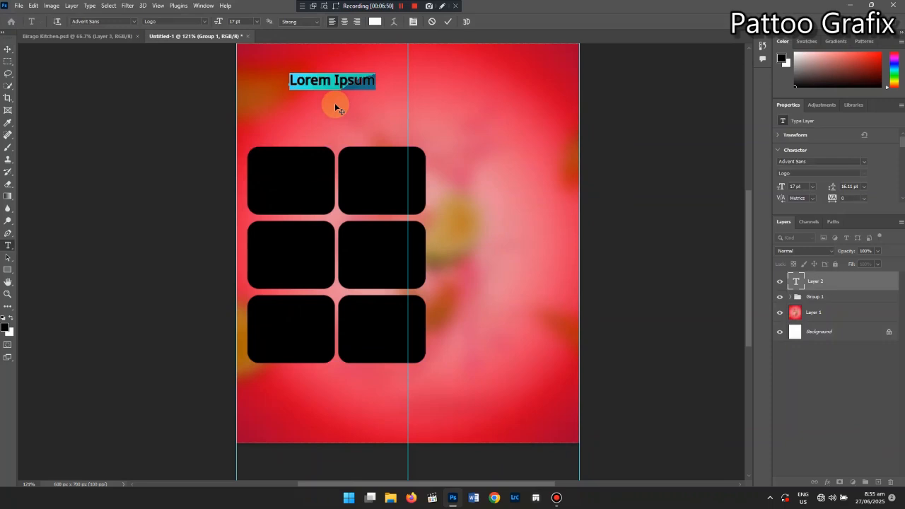
text(BIRAGO'S)
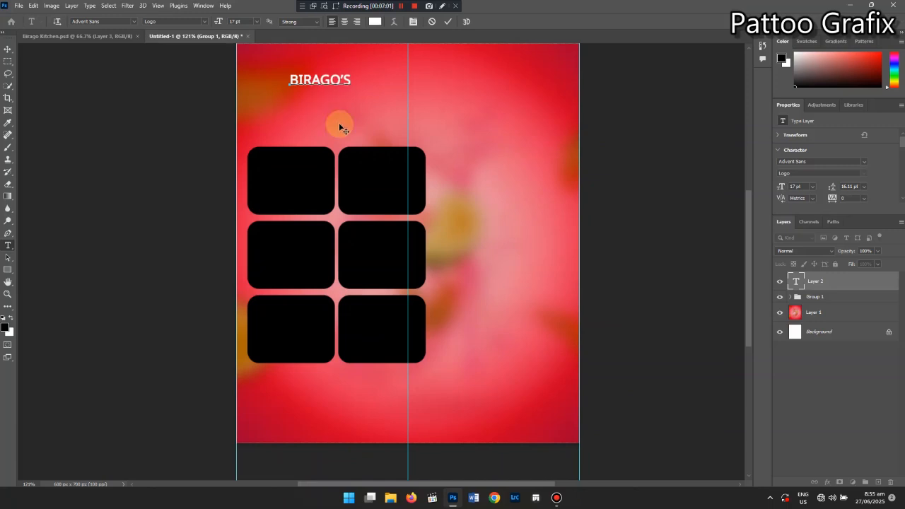
Set the BIRAGO'S text size to 31 pt and shift the text slightly left above the rectangle grid
key(ctrl+t)
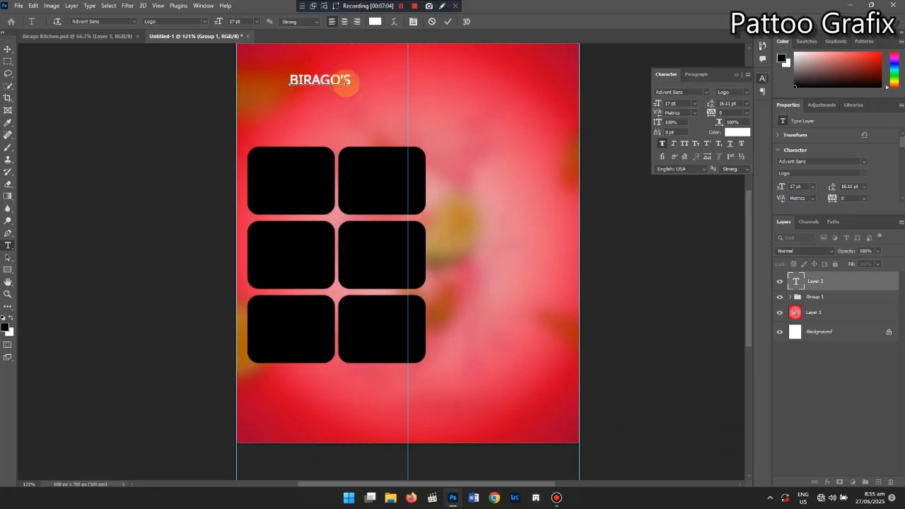
key(ctrl)
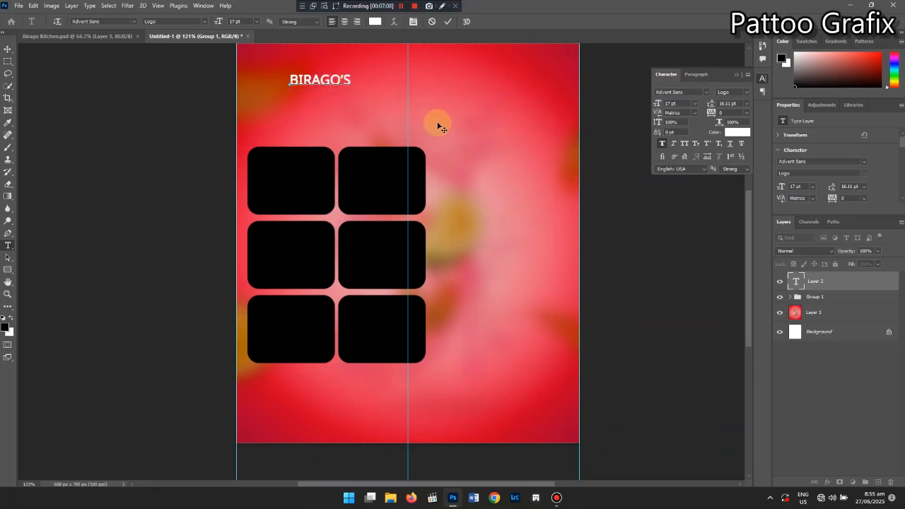
key(ctrl+a)
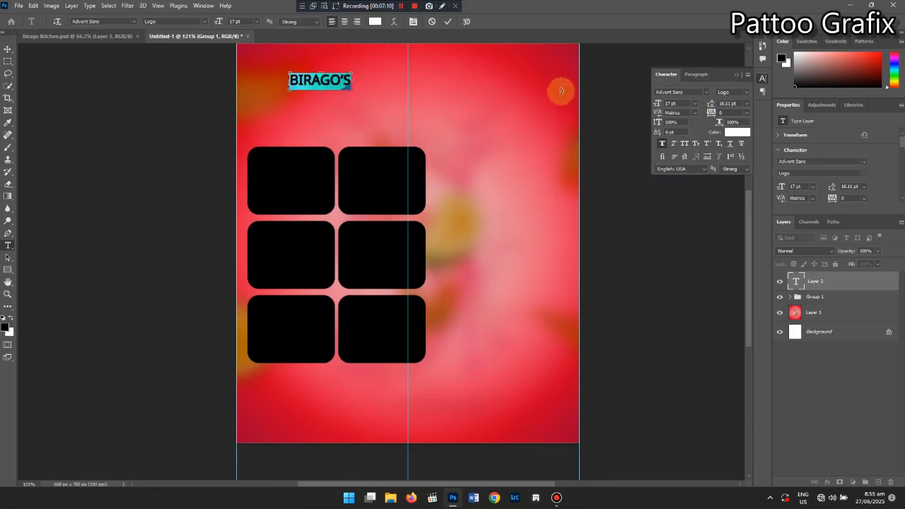
scroll(670, 103, up, 12)
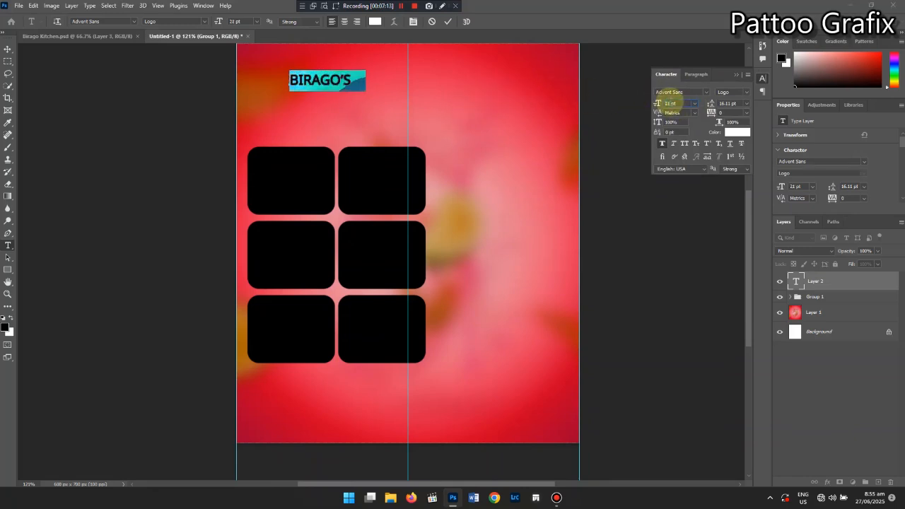
scroll(670, 103, up, 2)
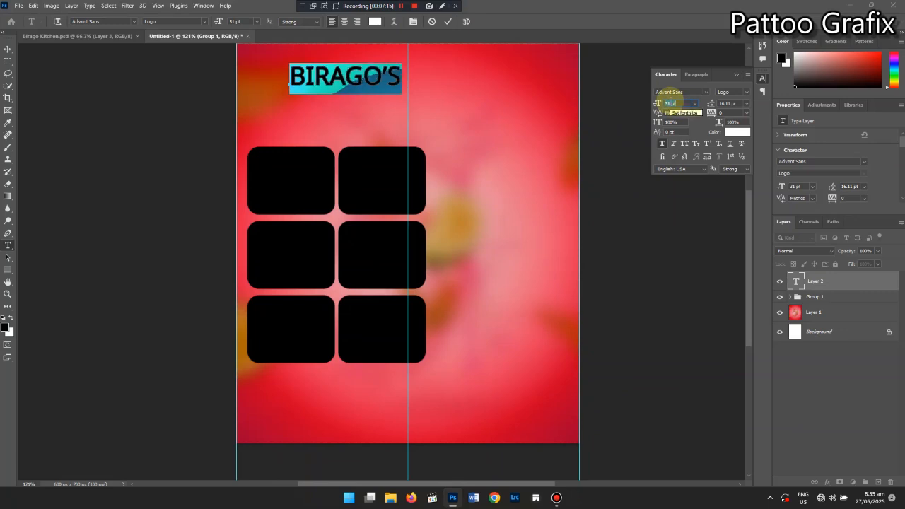
click(342, 73)
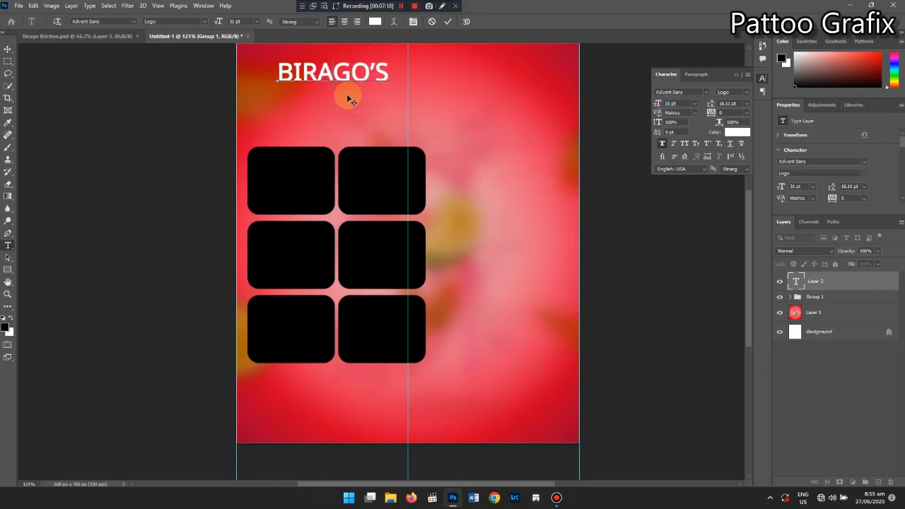
drag(347, 95, 345, 100)
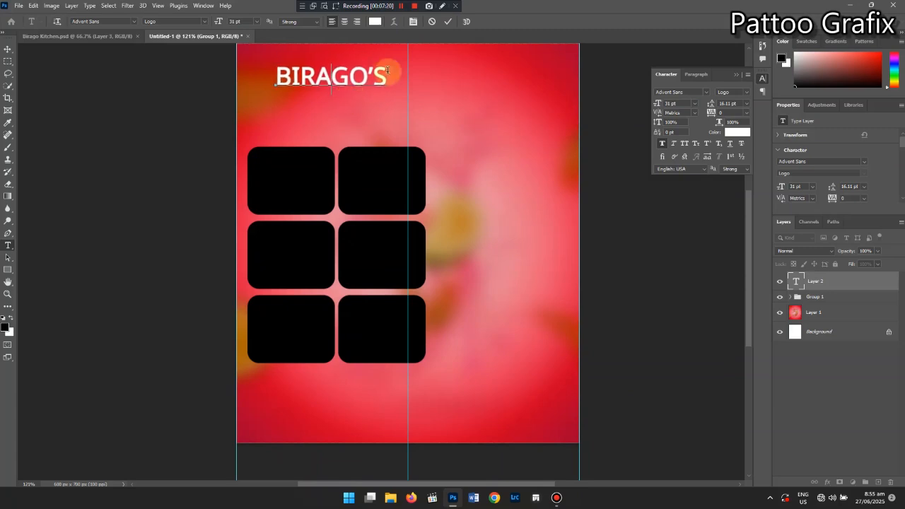
Recolour the BIRAGO'S text with the dark red (c10024) sampled from the background's upper-right area and commit the text
key(ctrl+a)
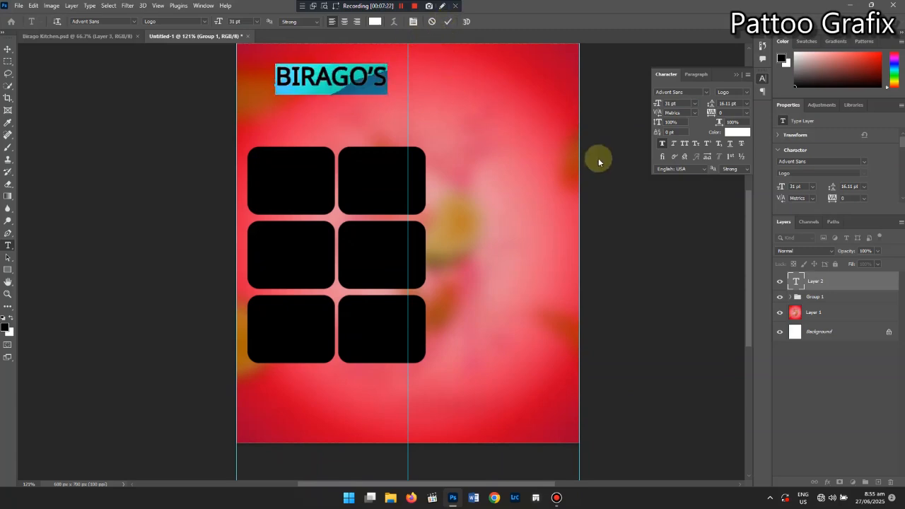
click(737, 131)
click(553, 79)
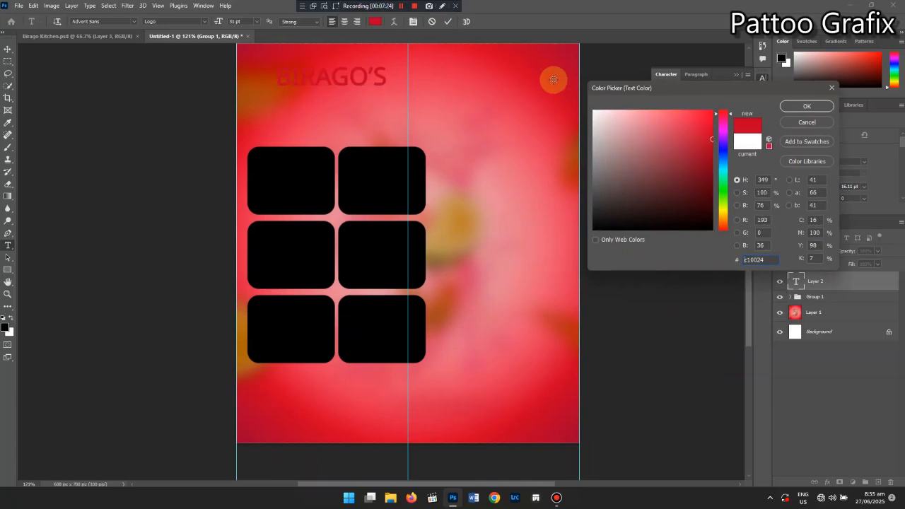
click(806, 106)
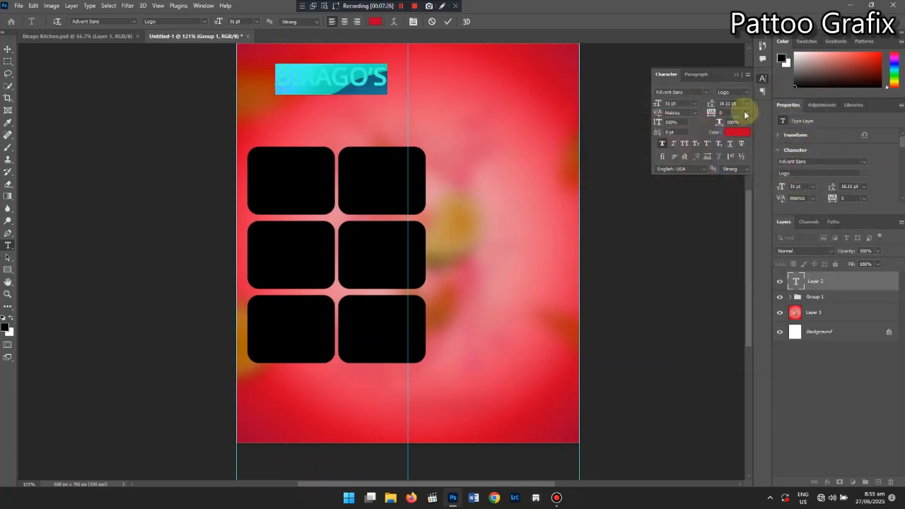
click(853, 283)
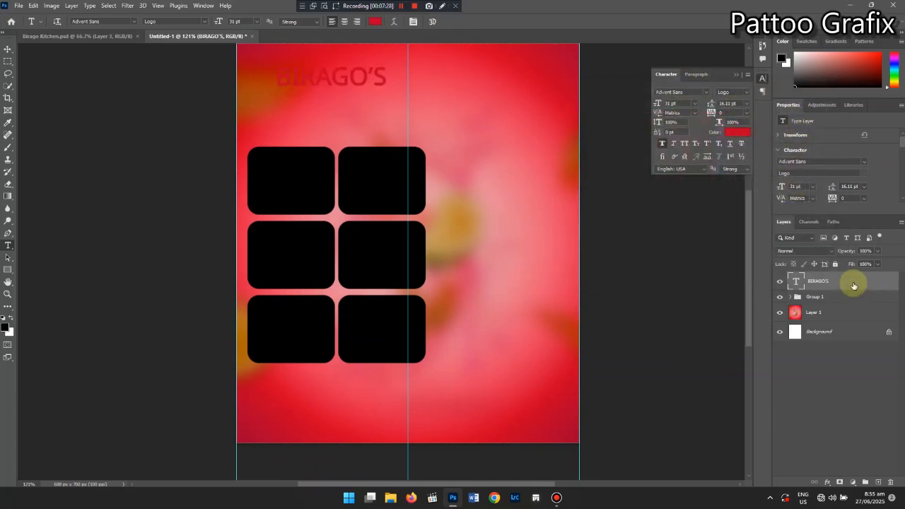
Add a white 1 px stroke layer style to the BIRAGO'S text, positioned outside
right_click(853, 284)
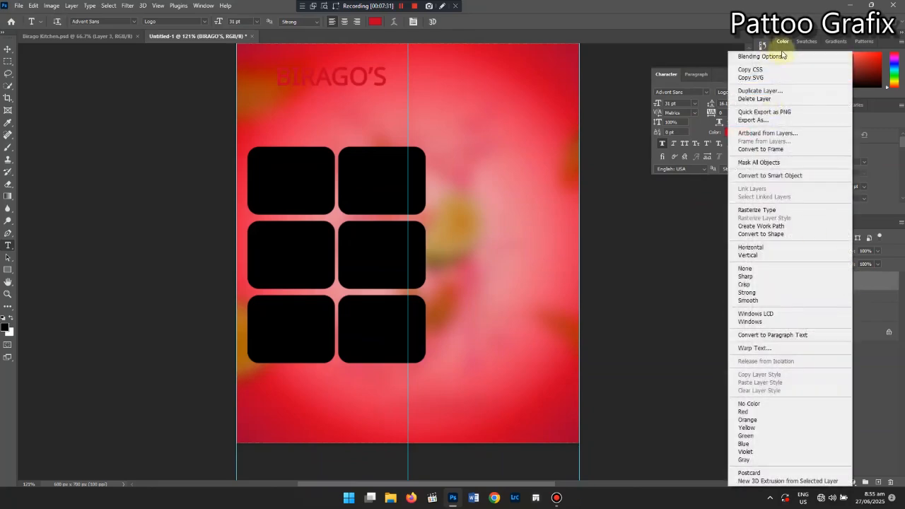
click(730, 95)
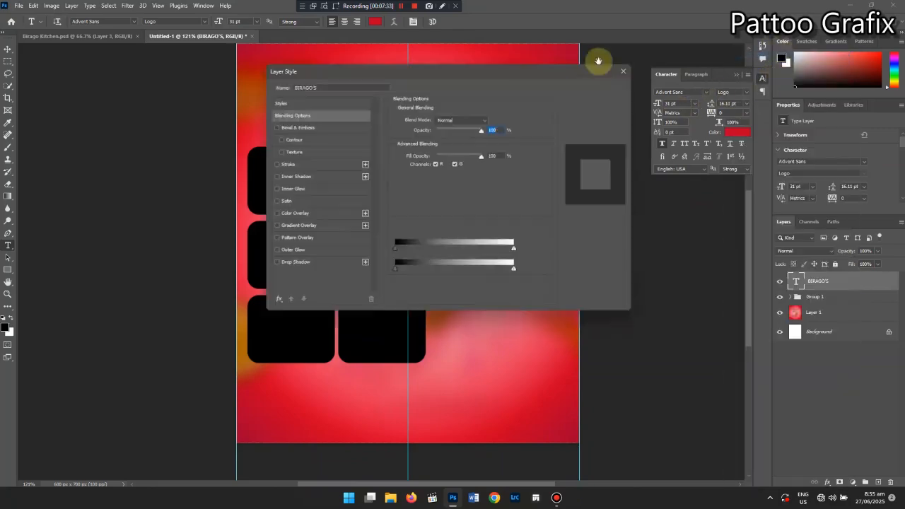
drag(555, 71, 904, 67)
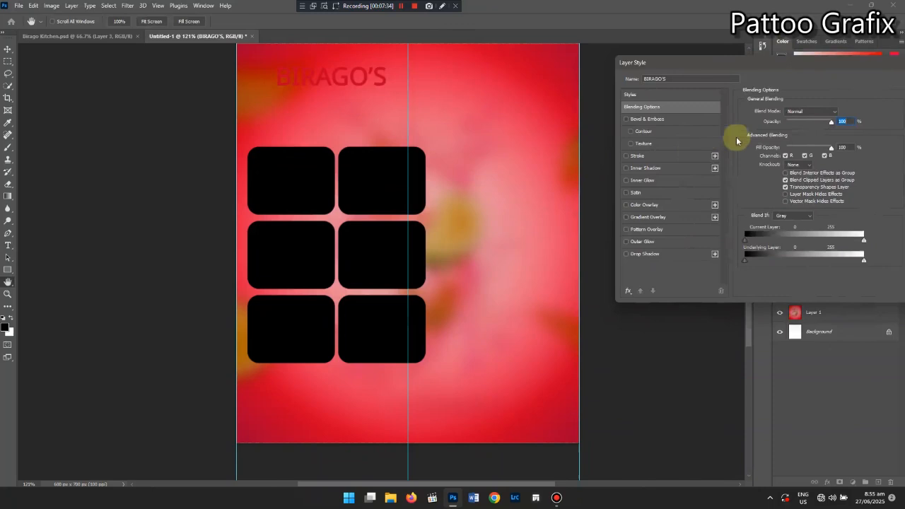
click(700, 157)
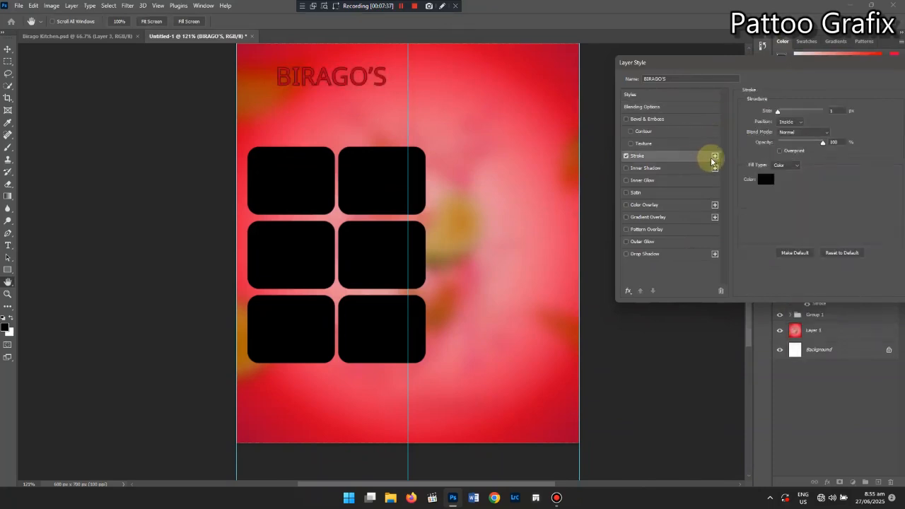
click(789, 121)
click(791, 131)
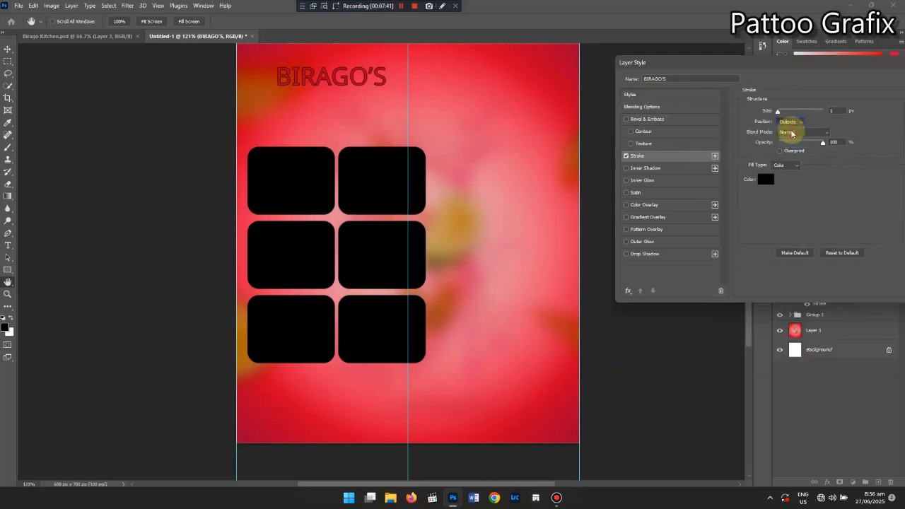
click(767, 179)
mouse_move(647, 139)
mouse_down()
mouse_move(638, 125)
mouse_move(559, 99)
mouse_up()
click(810, 107)
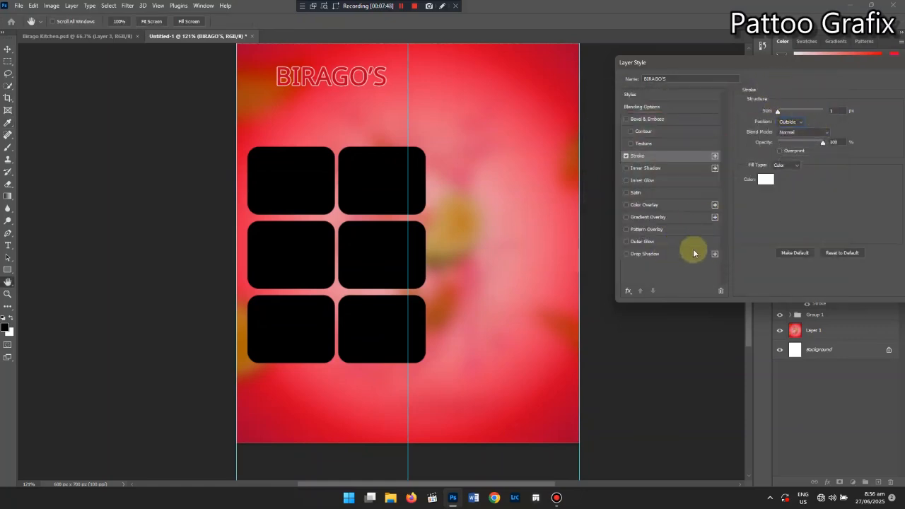
Add a drop shadow to the BIRAGO'S text with Normal blend mode, 100% opacity and 2 px distance, and apply the layer style
click(714, 256)
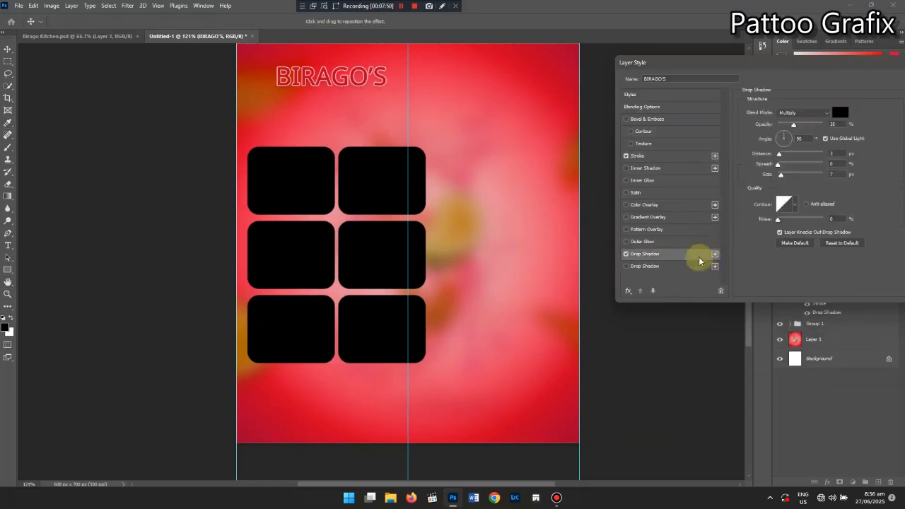
click(802, 113)
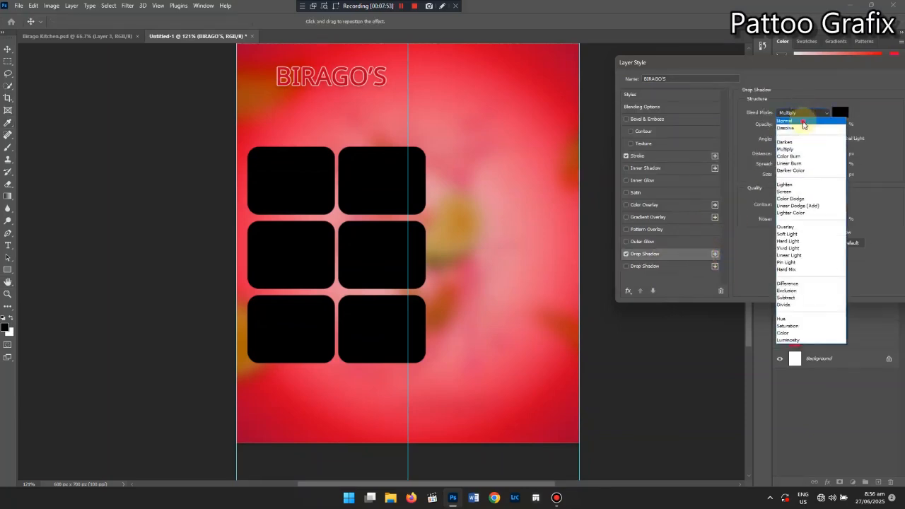
click(799, 115)
drag(842, 126, 846, 123)
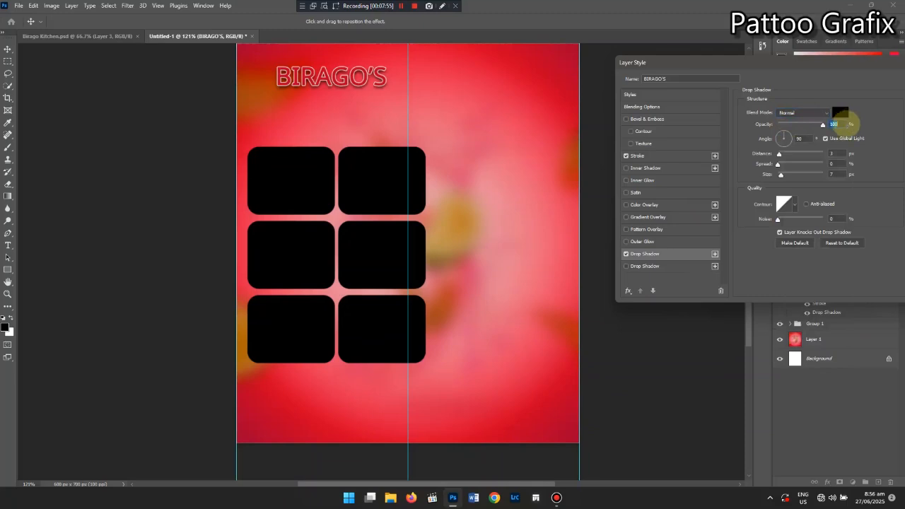
click(837, 175)
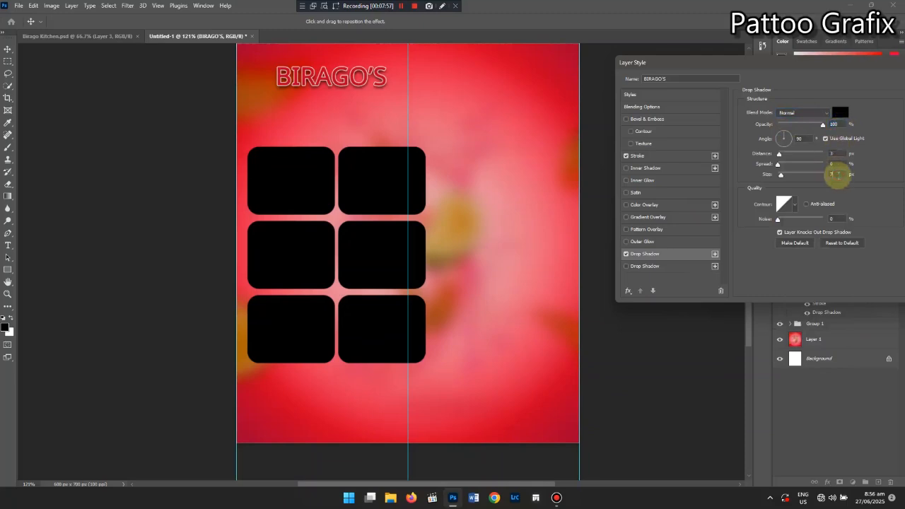
click(840, 152)
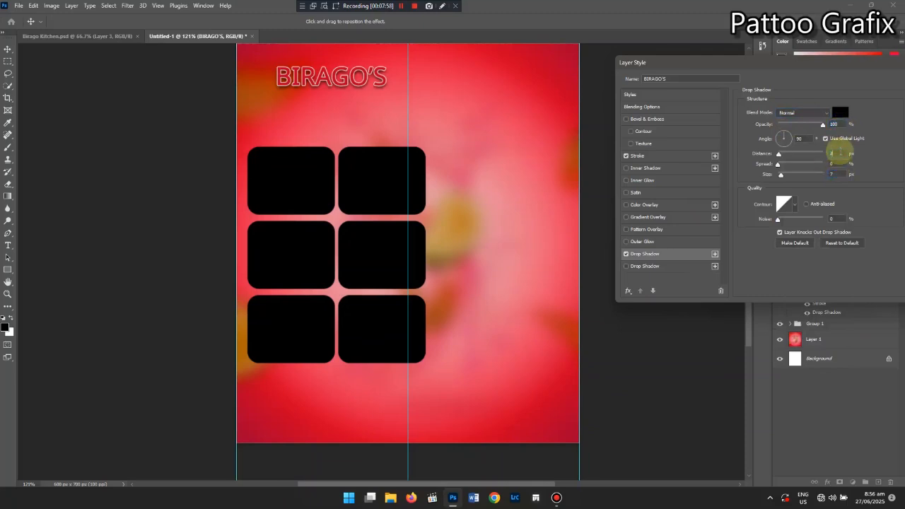
click(836, 174)
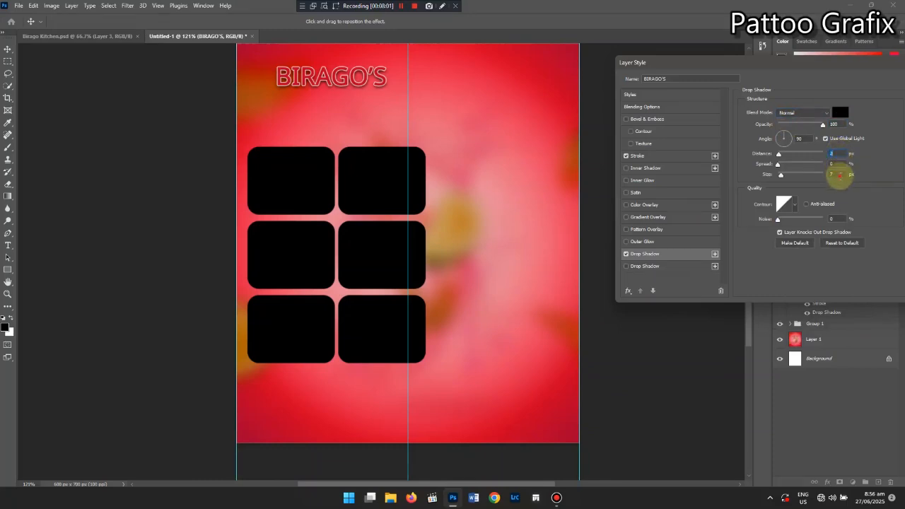
drag(812, 63, 611, 151)
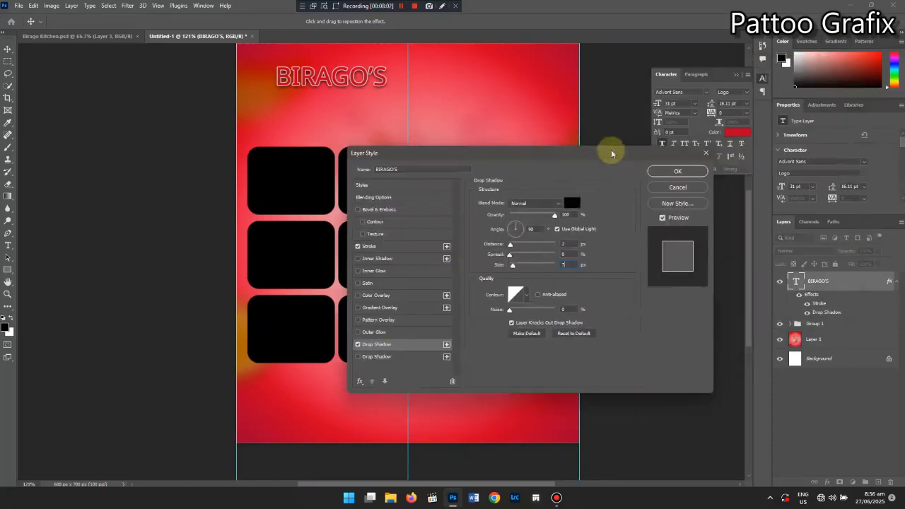
click(677, 172)
Change the BIRAGO'S text's font to Losta Masta Black, shift the text slightly left and commit it
click(354, 75)
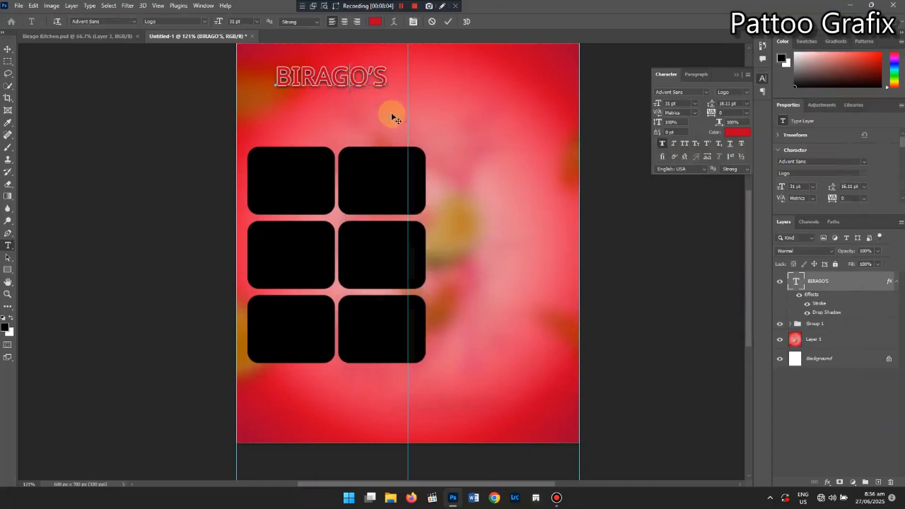
key(ctrl+a)
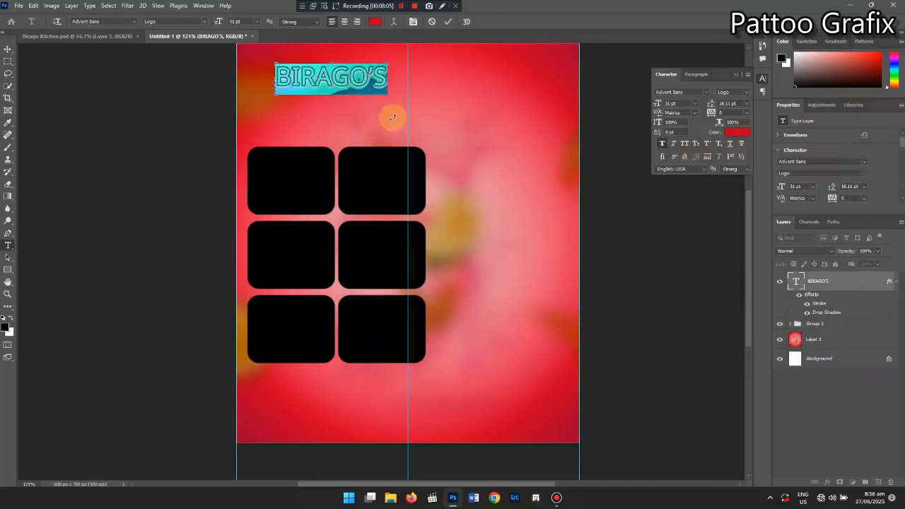
click(707, 94)
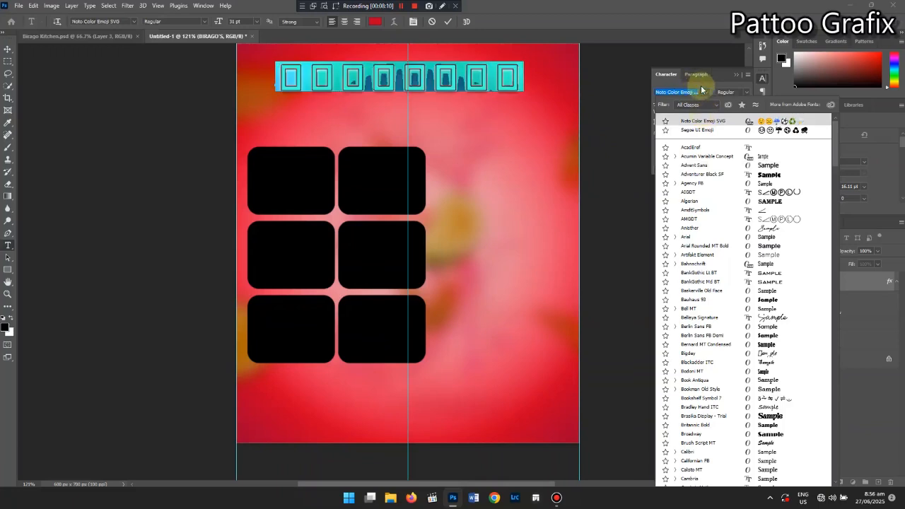
text(lo)
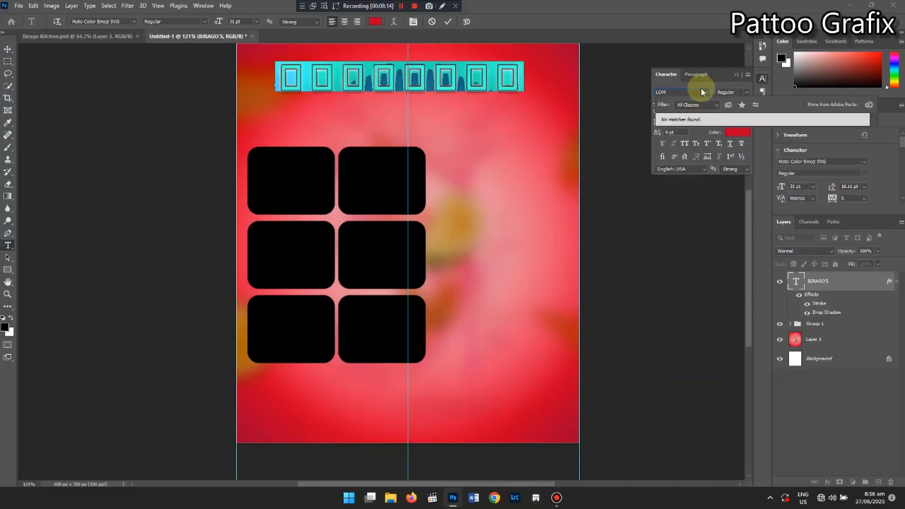
key(BackSpace)
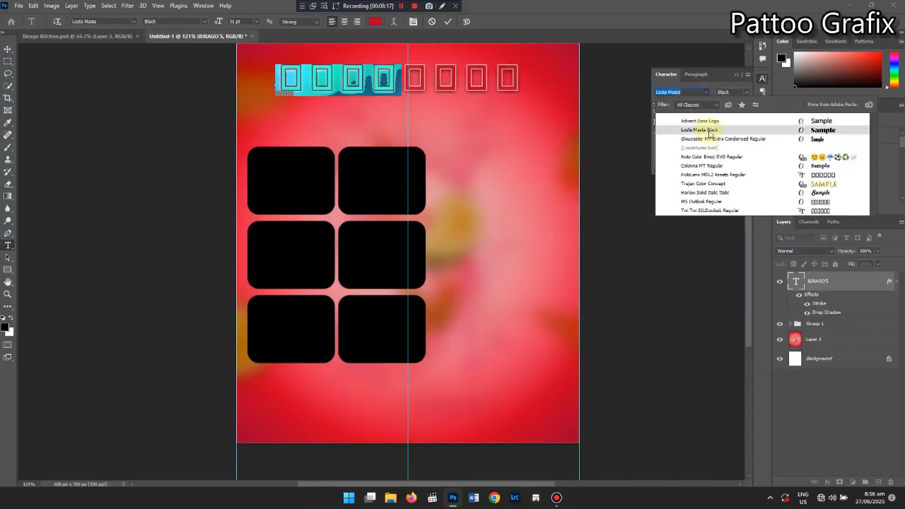
click(710, 132)
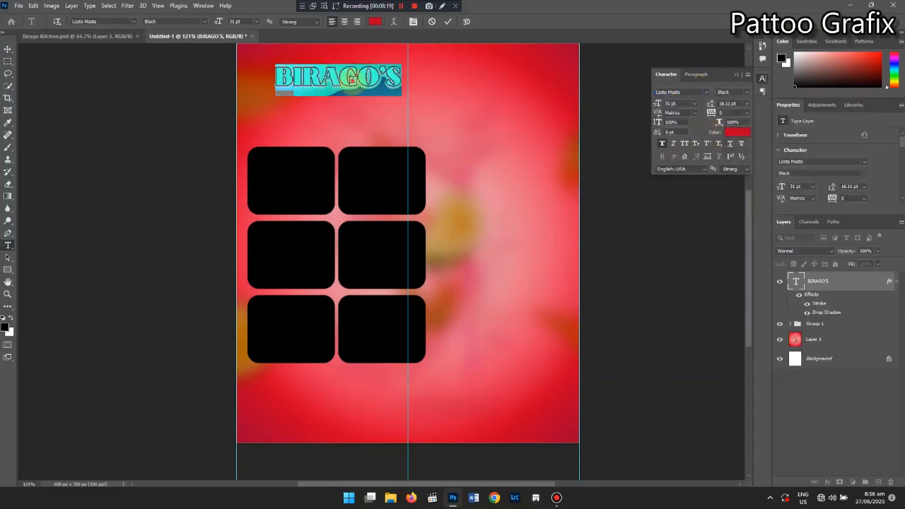
click(351, 84)
drag(359, 108, 351, 106)
click(448, 21)
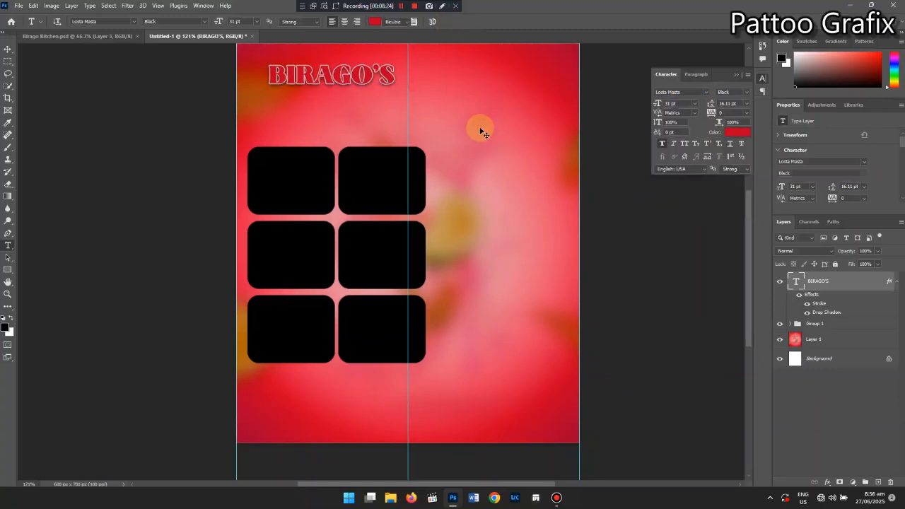
Scale the BIRAGO'S text to about 130% and centre it above the rectangle grid, near the flyer's upper edge
key(ctrl+t)
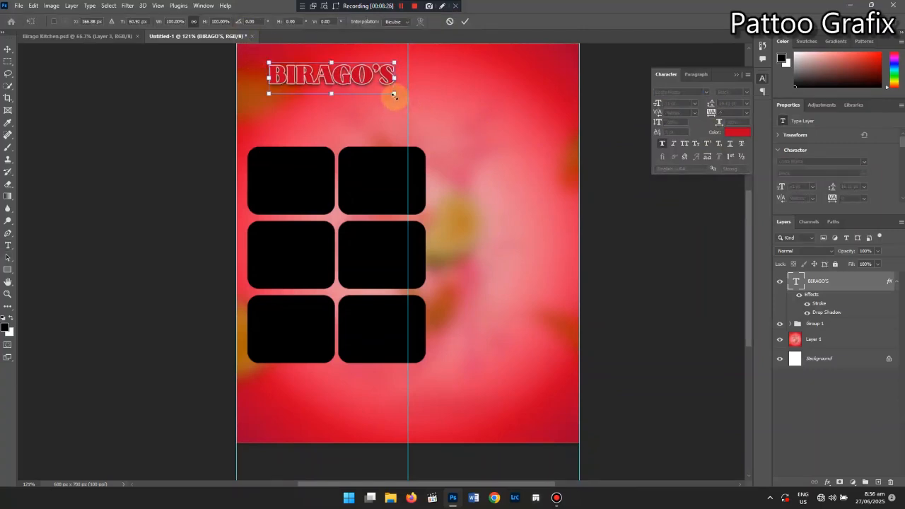
drag(395, 93, 410, 111)
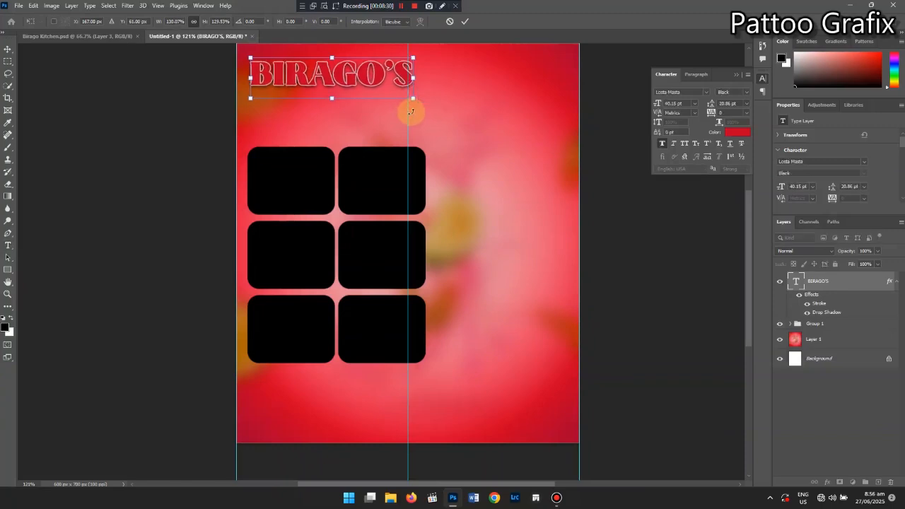
drag(376, 74, 380, 79)
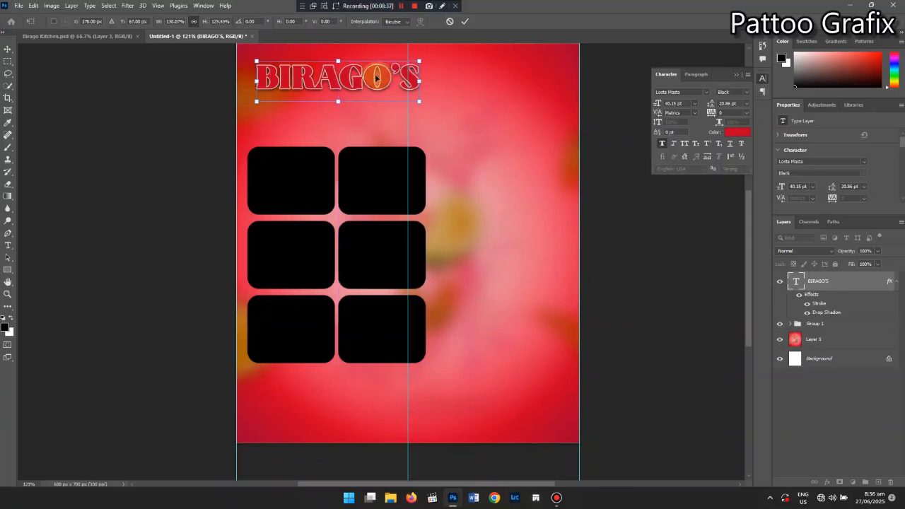
click(465, 22)
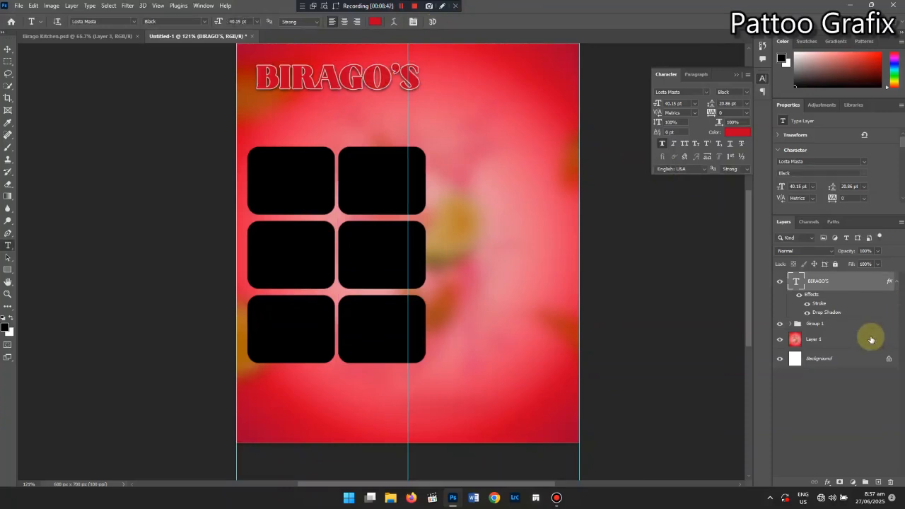
Compare the BIRAGO'S title with and without its drop shadow, and set the shadow's size to 4 px
key(ctrl+plus)
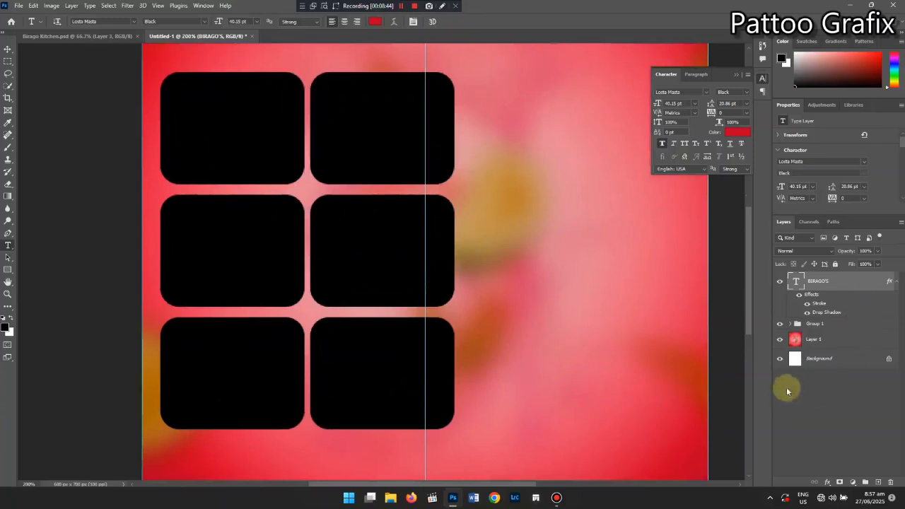
scroll(693, 347, up, 4)
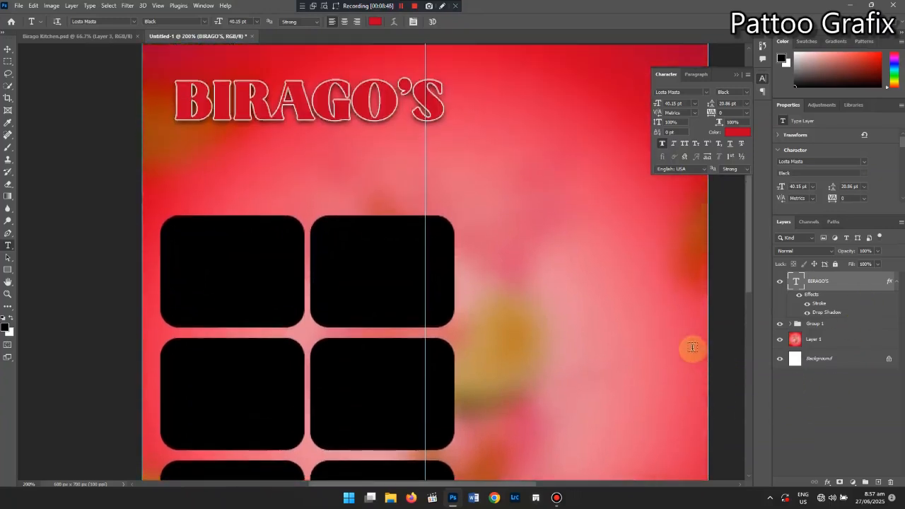
key(ctrl+minus)
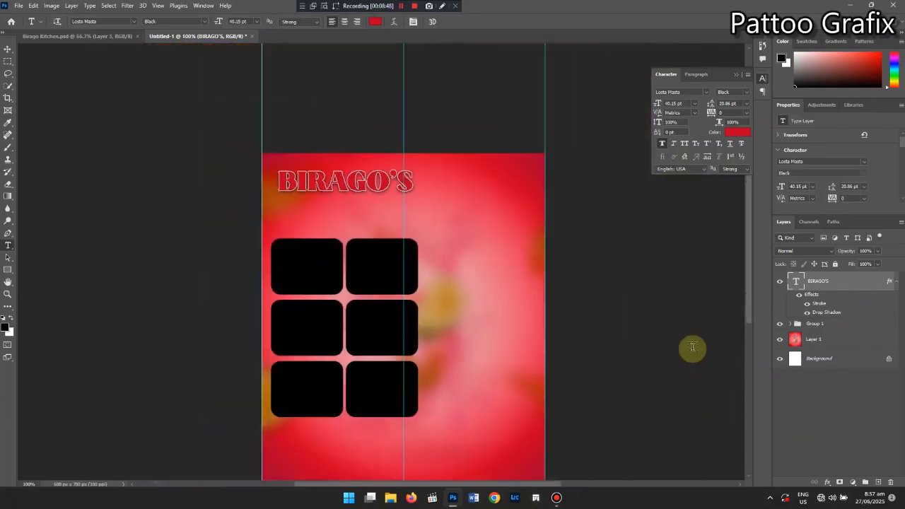
scroll(488, 178, down, 2)
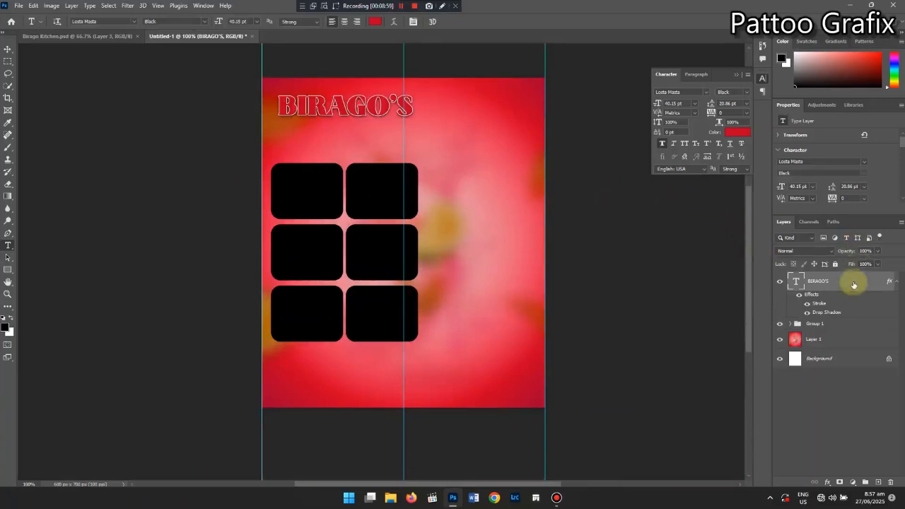
click(807, 313)
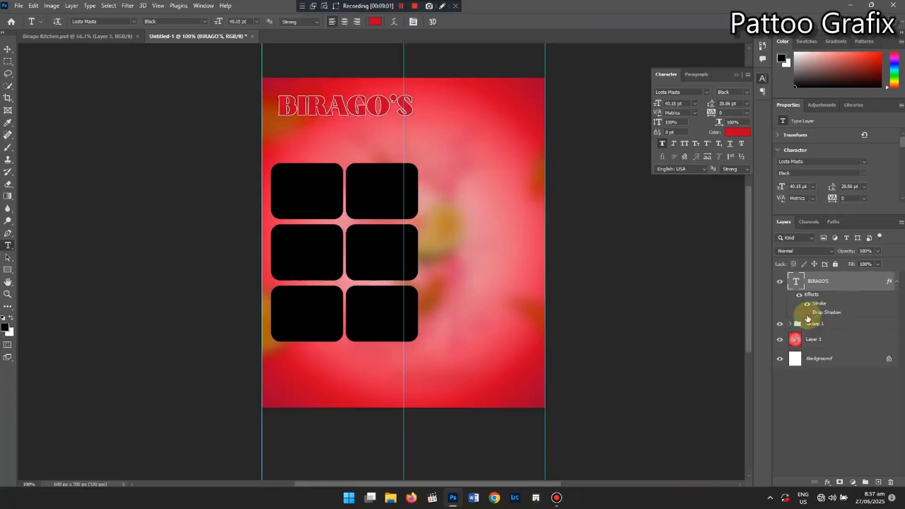
click(806, 313)
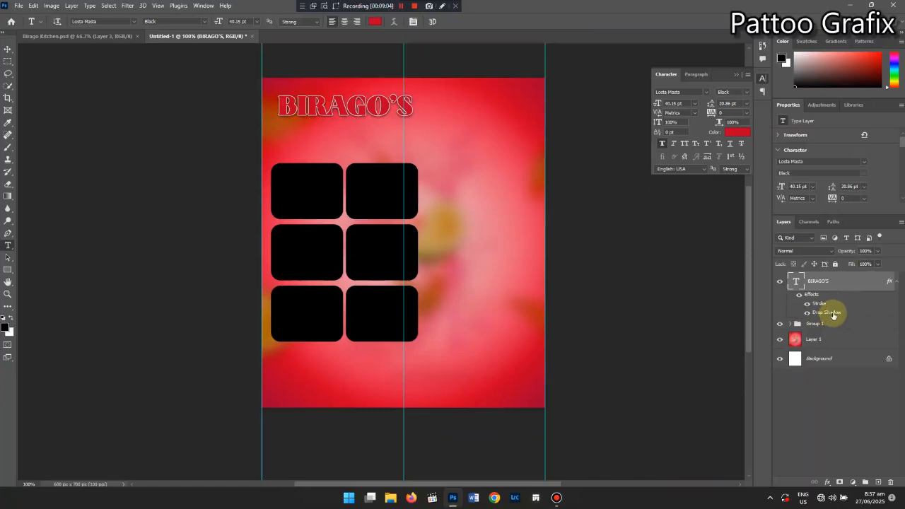
double_click(833, 313)
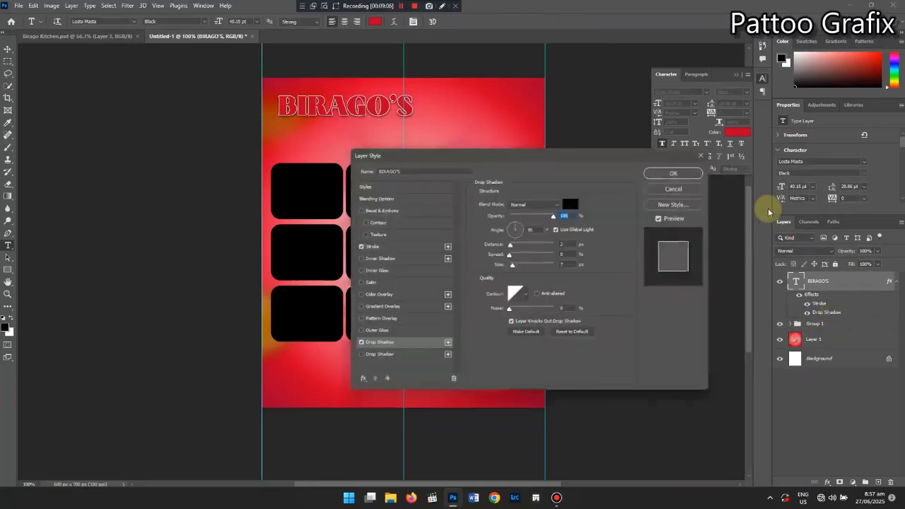
drag(591, 158, 825, 147)
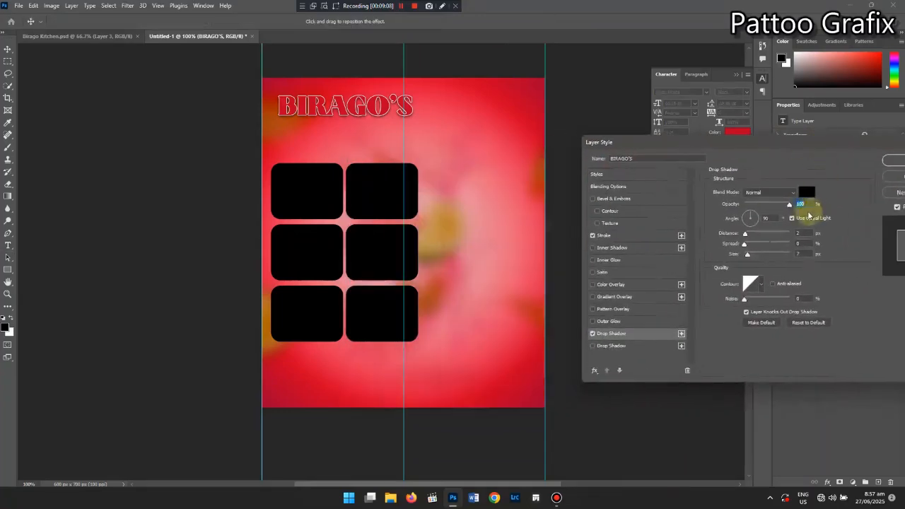
click(808, 252)
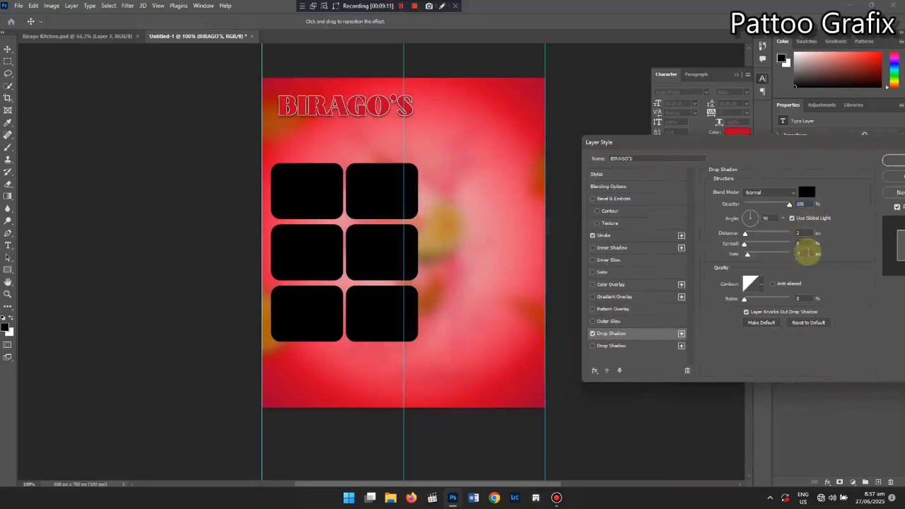
text(4)
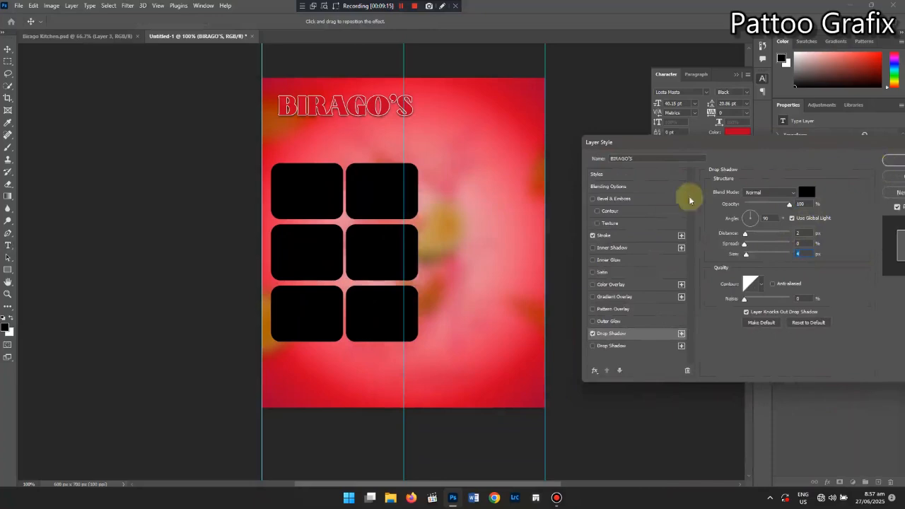
click(638, 234)
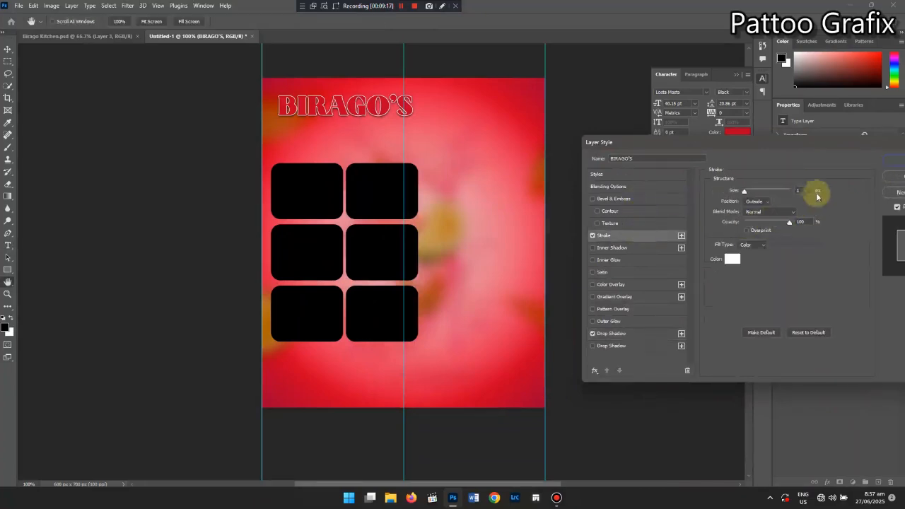
drag(804, 142, 650, 174)
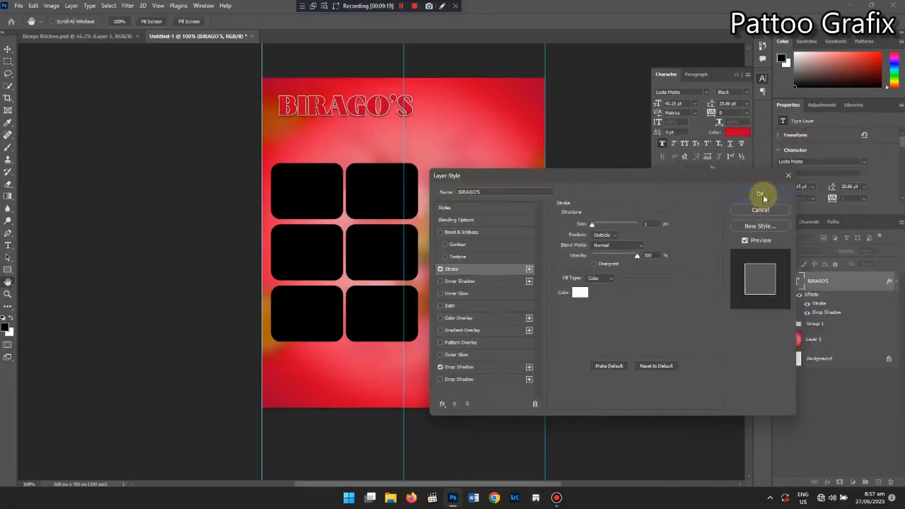
click(758, 193)
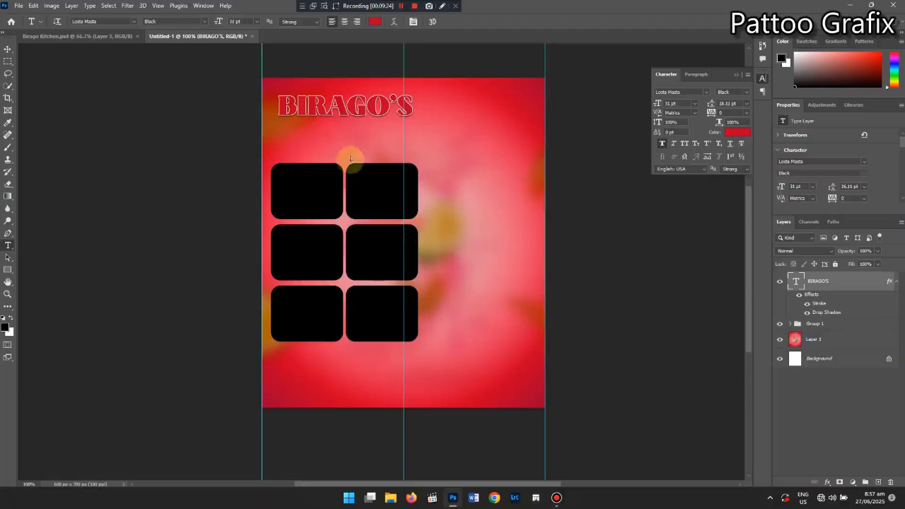
Add the text "Cuisine" centred beneath the BIRAGO'S title and commit it
click(324, 138)
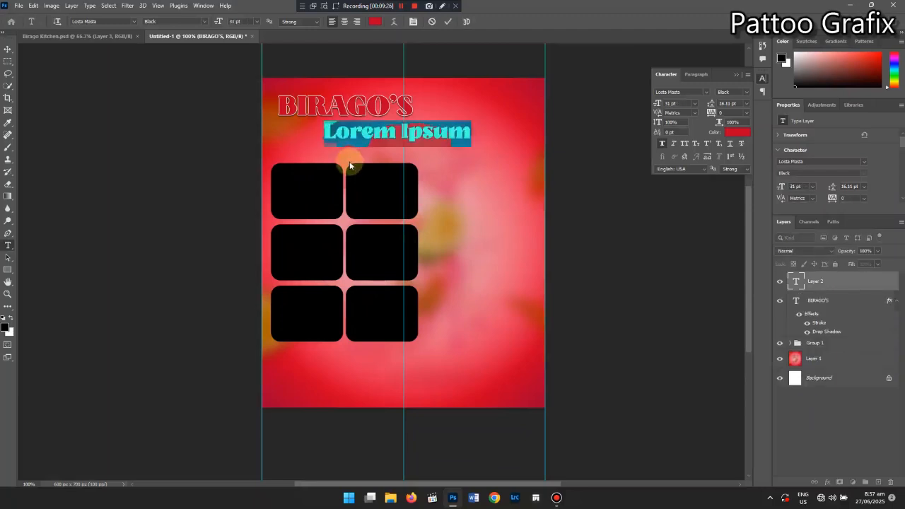
text(c)
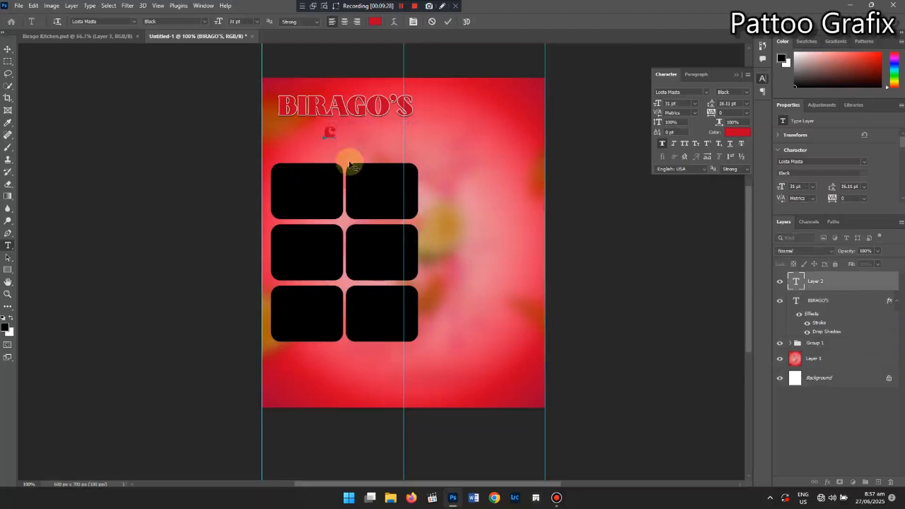
key(BackSpace)
text(cuisine)
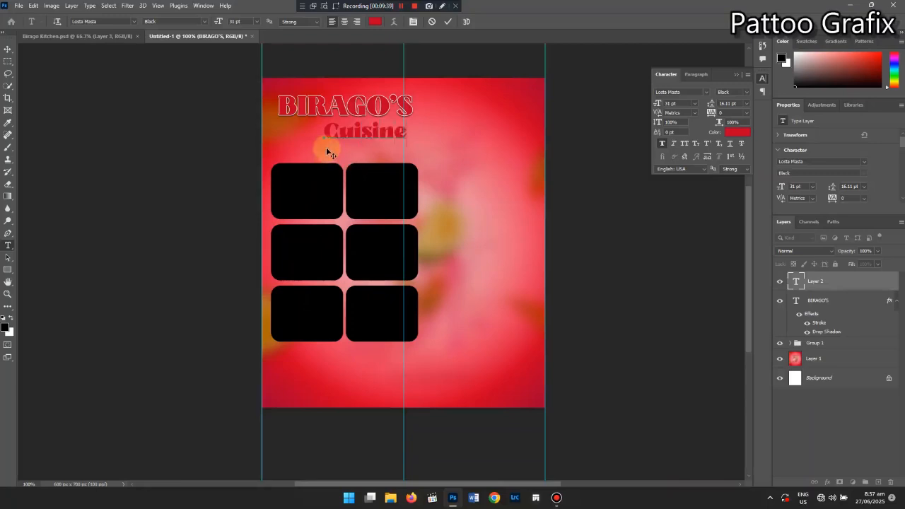
drag(369, 150, 352, 146)
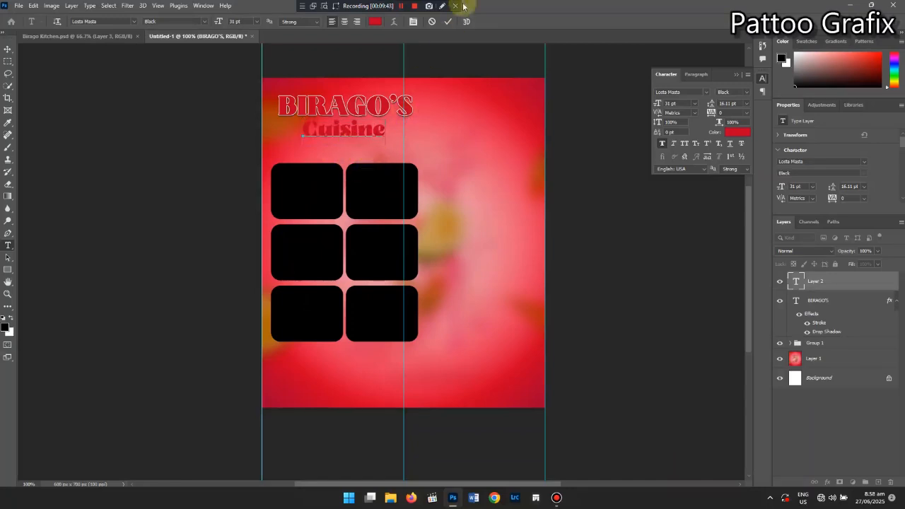
click(448, 21)
click(503, 58)
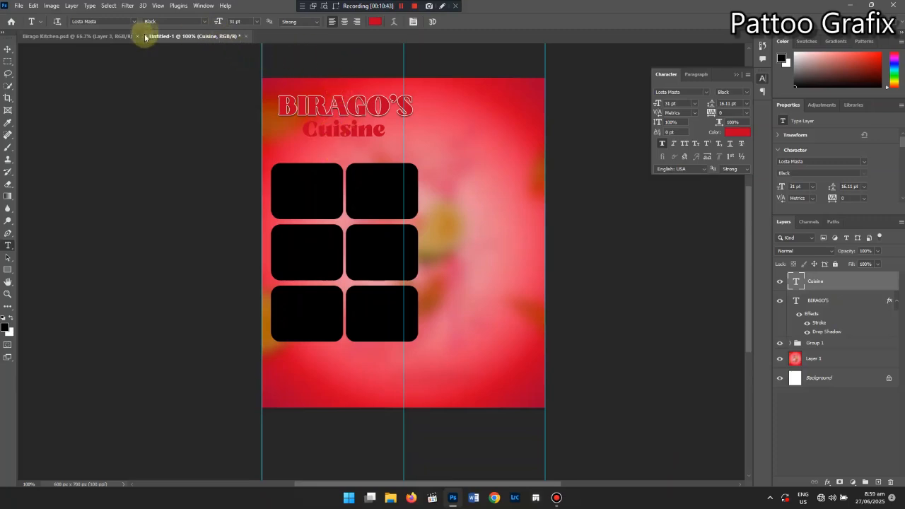
Change the Cuisine text's font to Belleya Signature Regular and shift the text slightly left
click(350, 131)
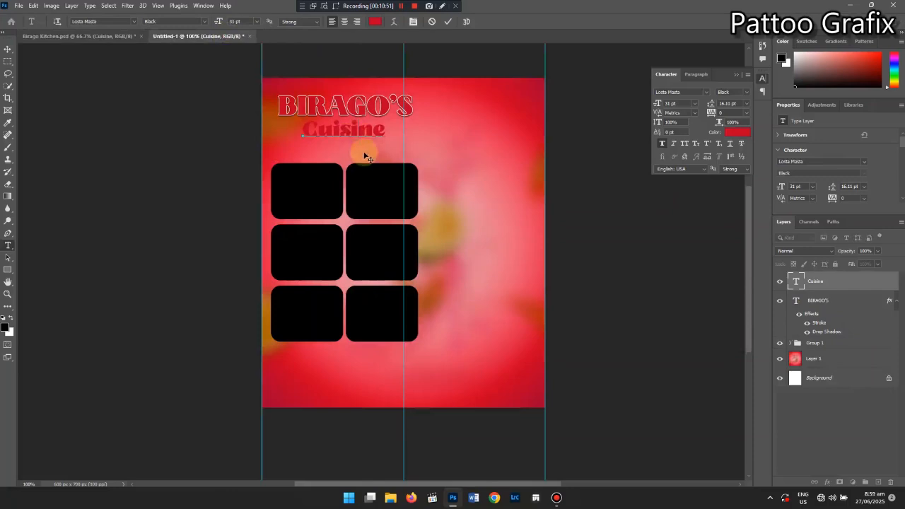
key(ctrl+a)
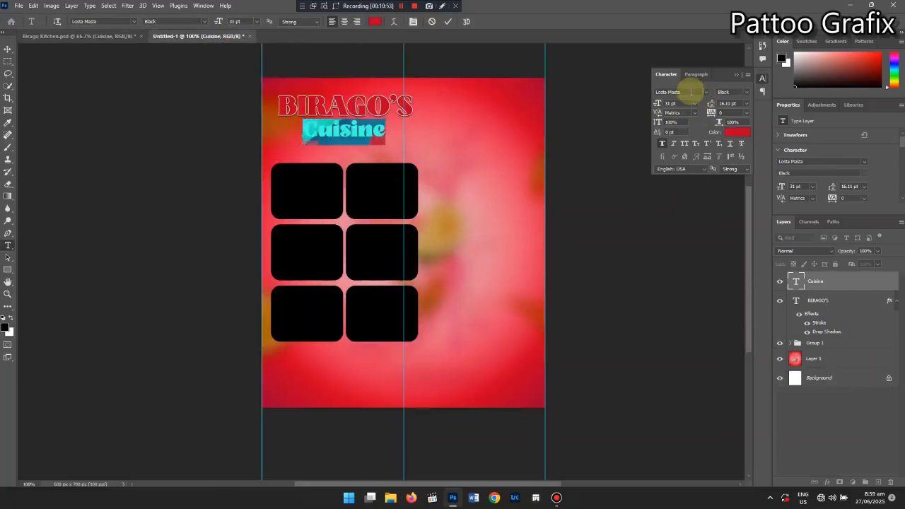
click(690, 92)
text(si)
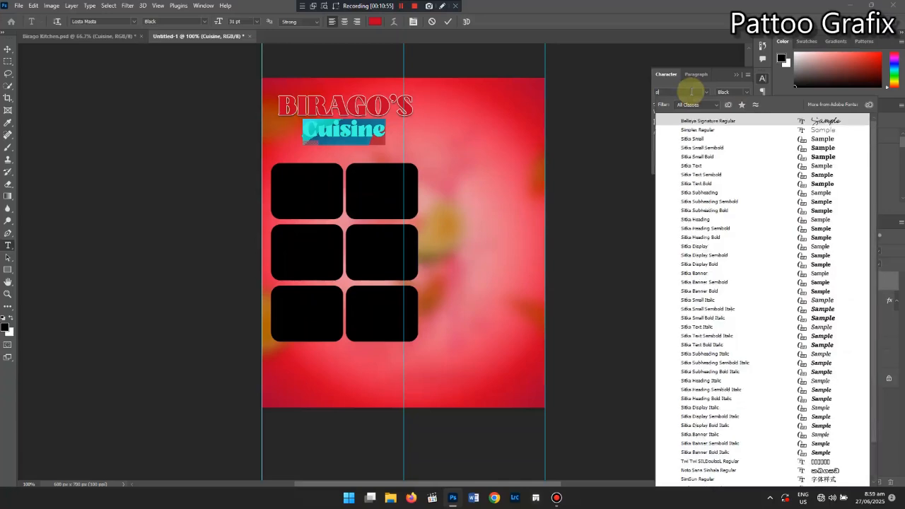
key(Return)
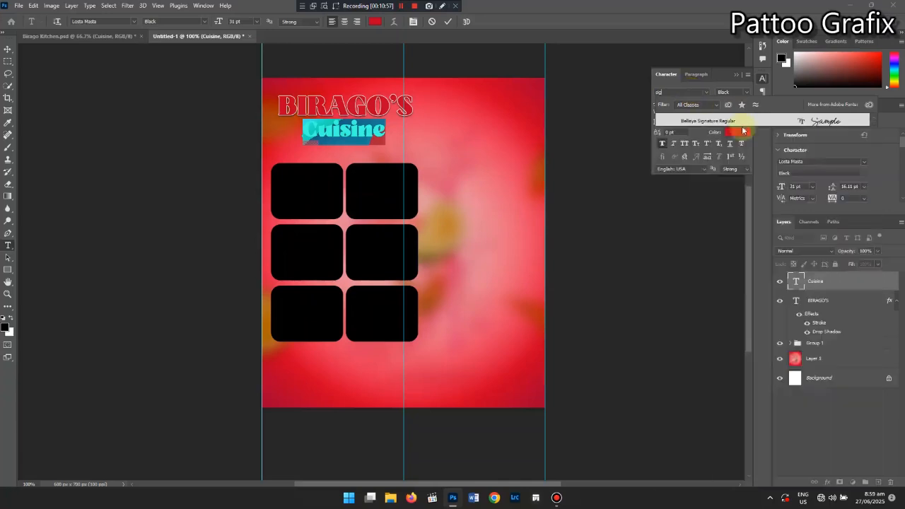
click(711, 122)
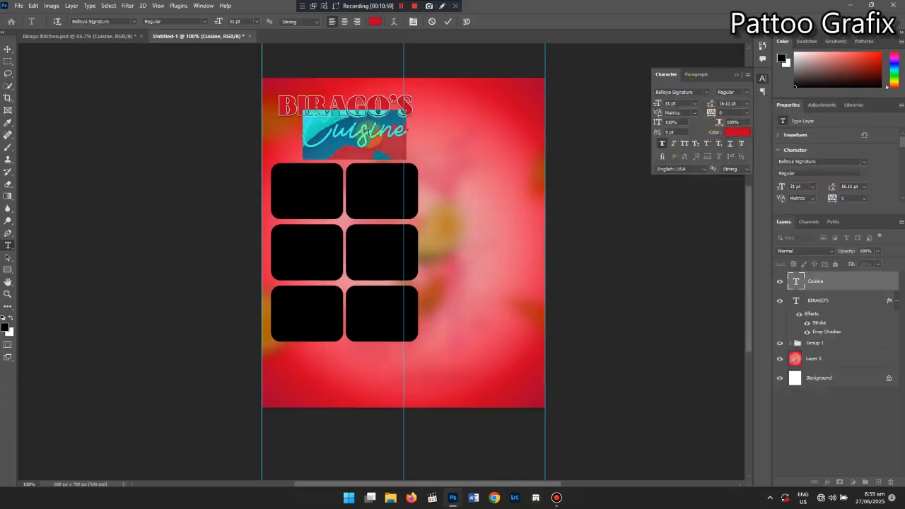
click(396, 167)
drag(400, 171, 390, 168)
Change the colour of the whole Cuisine text to white (ffffff)
key(ctrl+a)
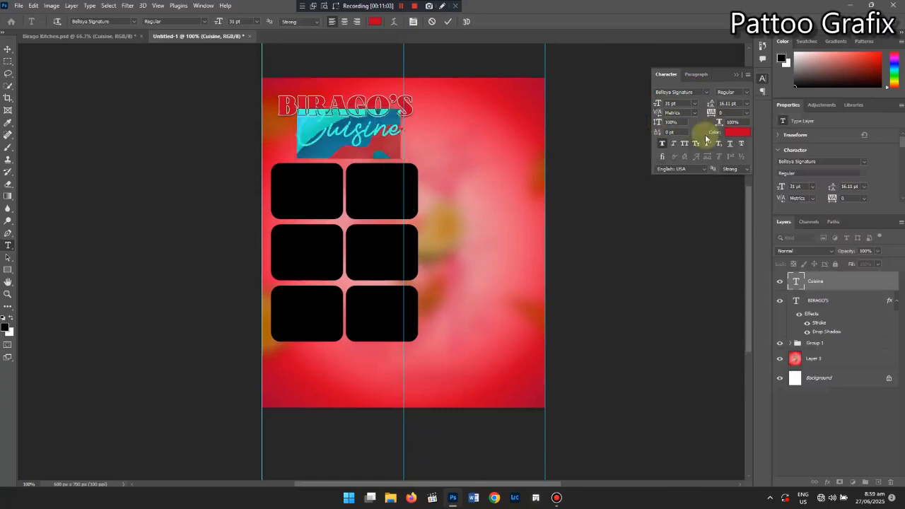
click(738, 133)
drag(649, 154, 571, 106)
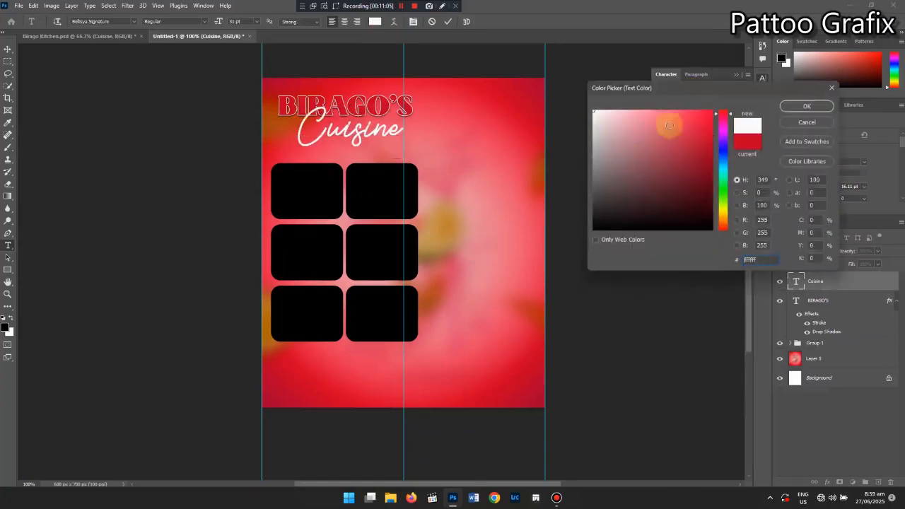
click(807, 107)
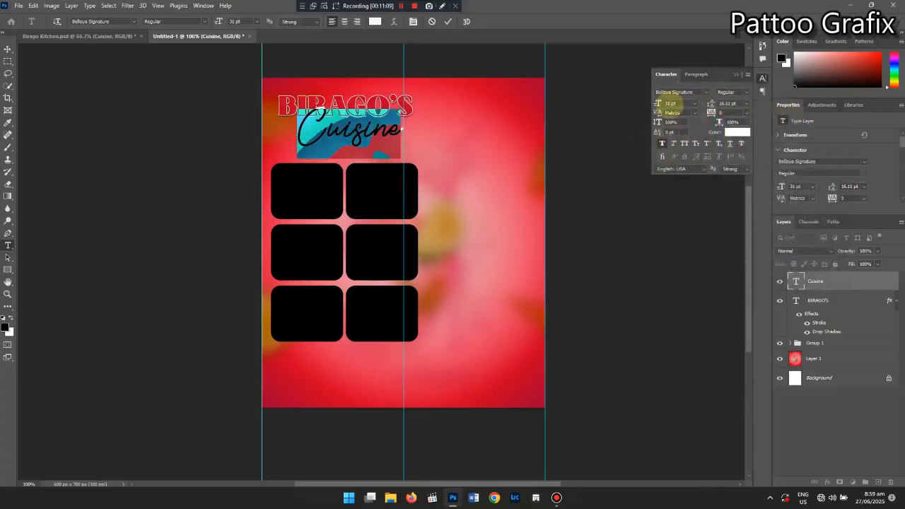
Reduce the Cuisine text's font size to 28 pt and commit the edit
click(670, 104)
key(Down)
key(Down)
key(Down)
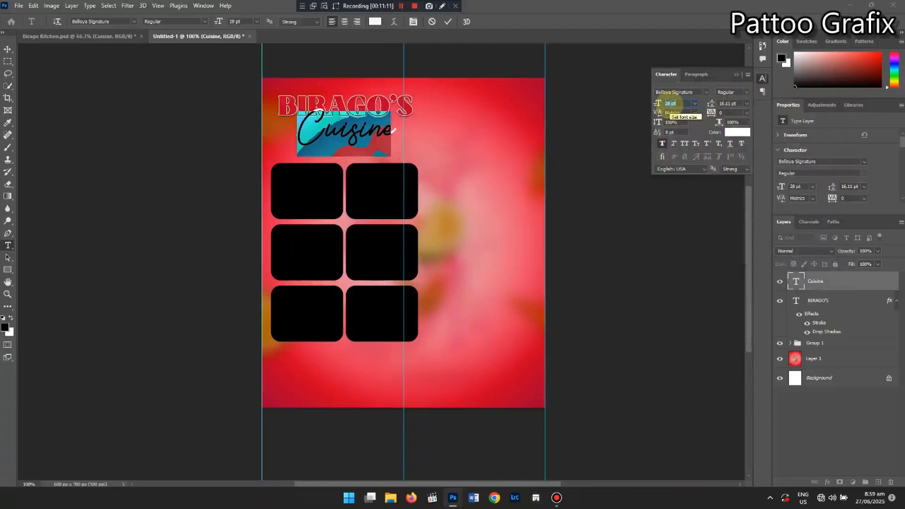
click(354, 151)
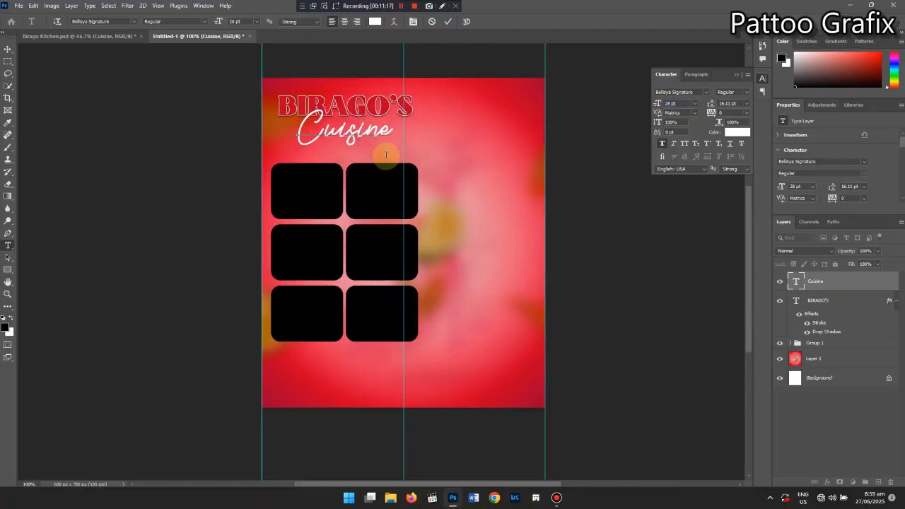
click(448, 21)
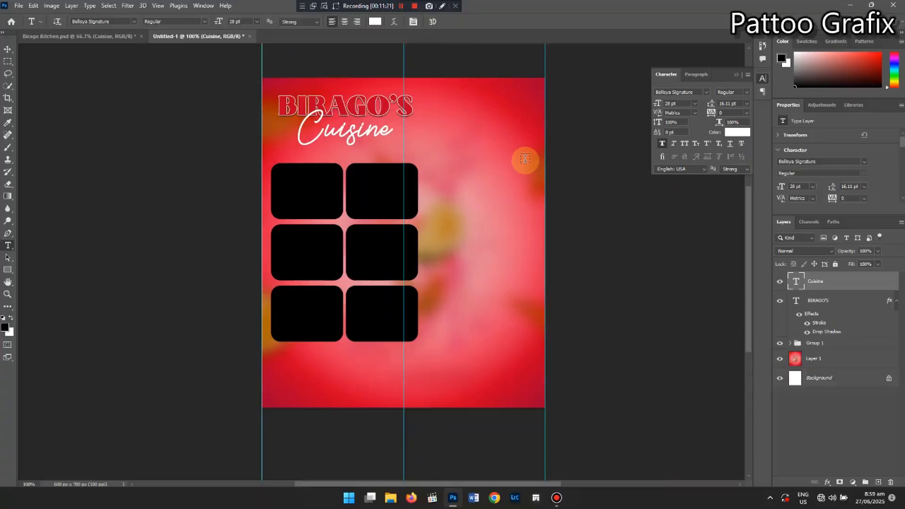
Remove the faux bold style from the Cuisine text and commit the edit
click(391, 138)
key(ctrl+a)
click(662, 143)
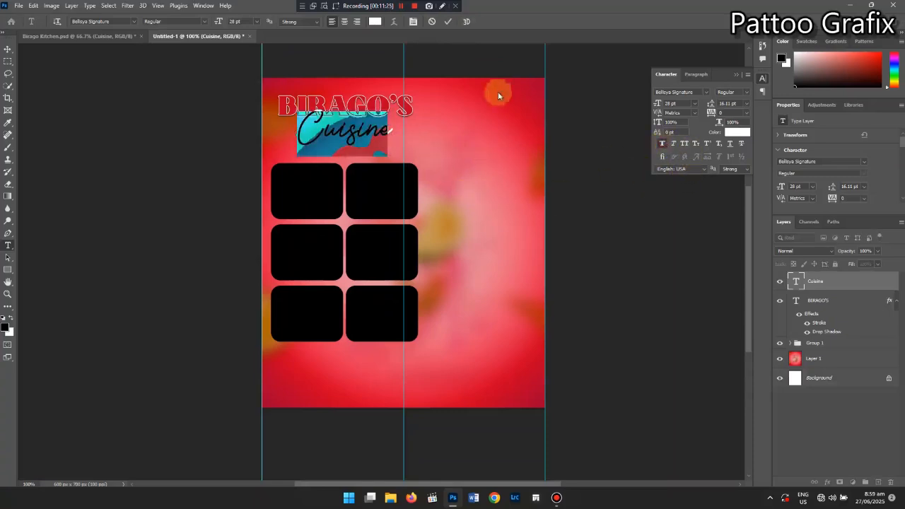
click(448, 21)
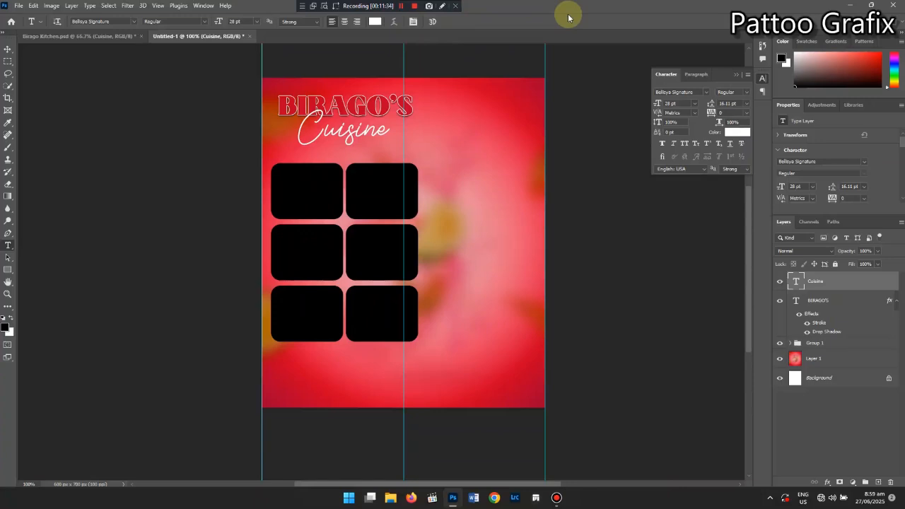
Duplicate the Cuisine text layer, move the copy beneath the original, and replace its wording with "Chez moi loin de chez soi"
key(ctrl+j)
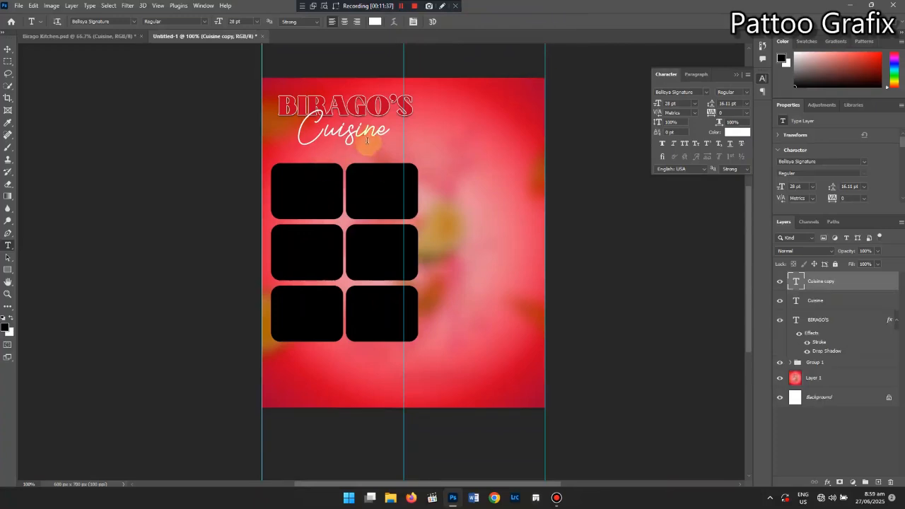
click(365, 142)
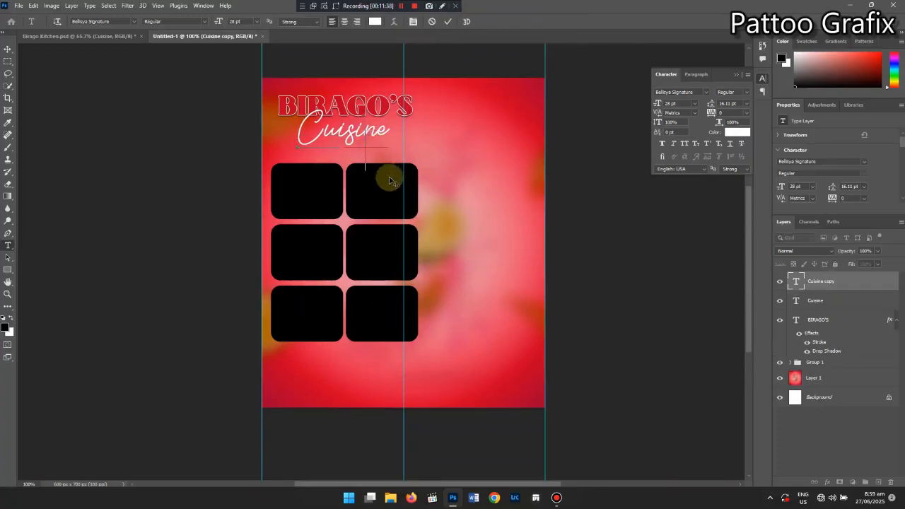
drag(389, 180, 387, 191)
double_click(386, 186)
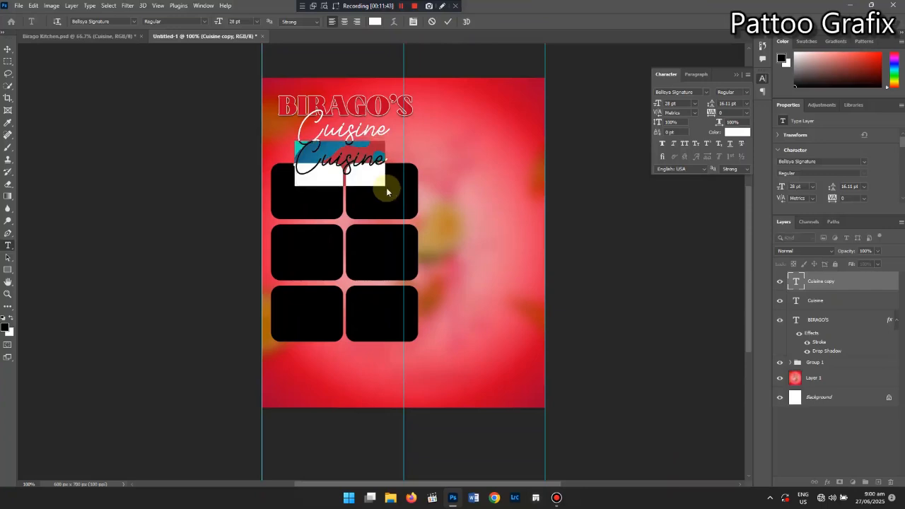
text(Che)
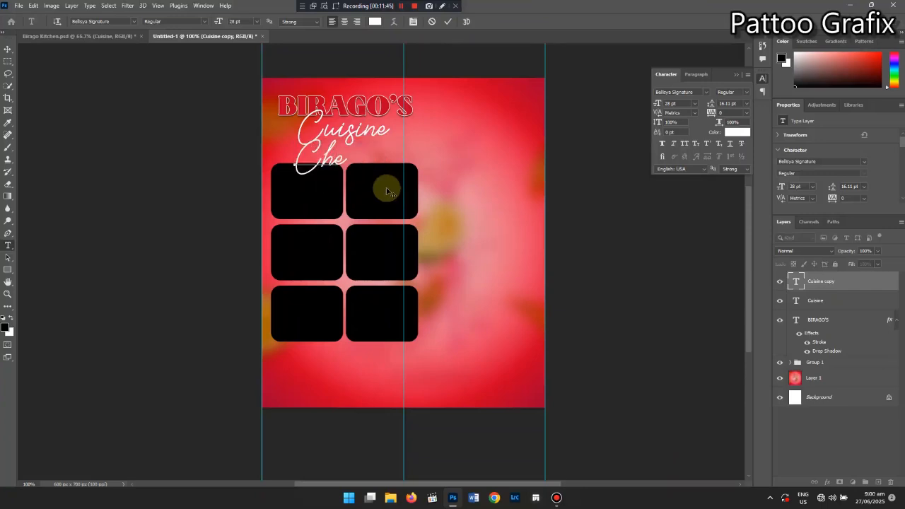
text(z moi lo)
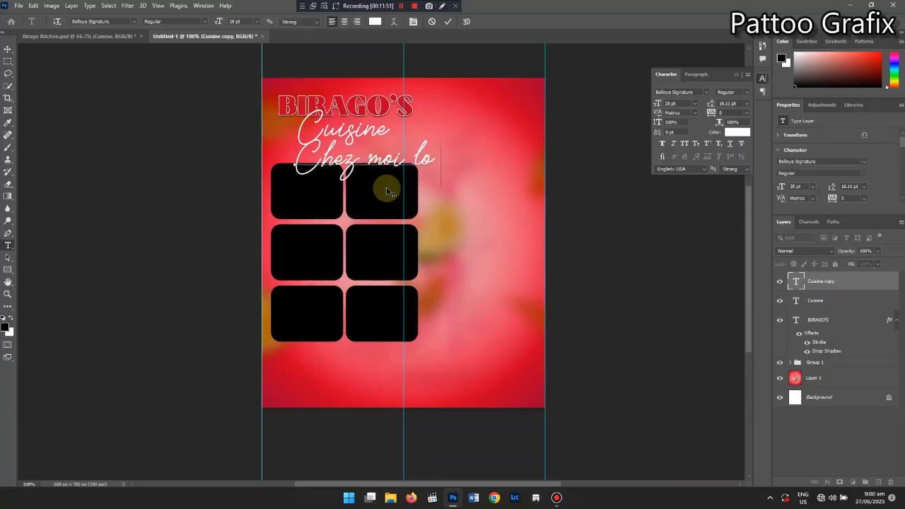
text(in d)
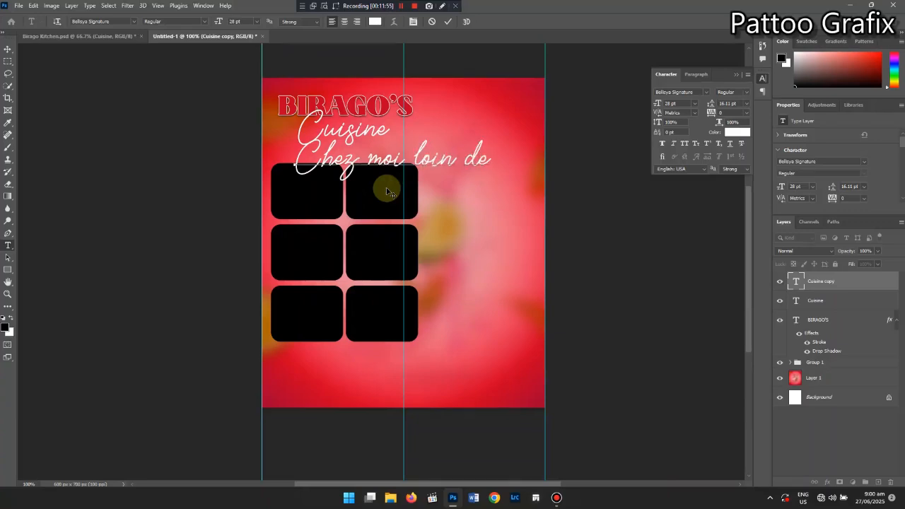
text(e chez)
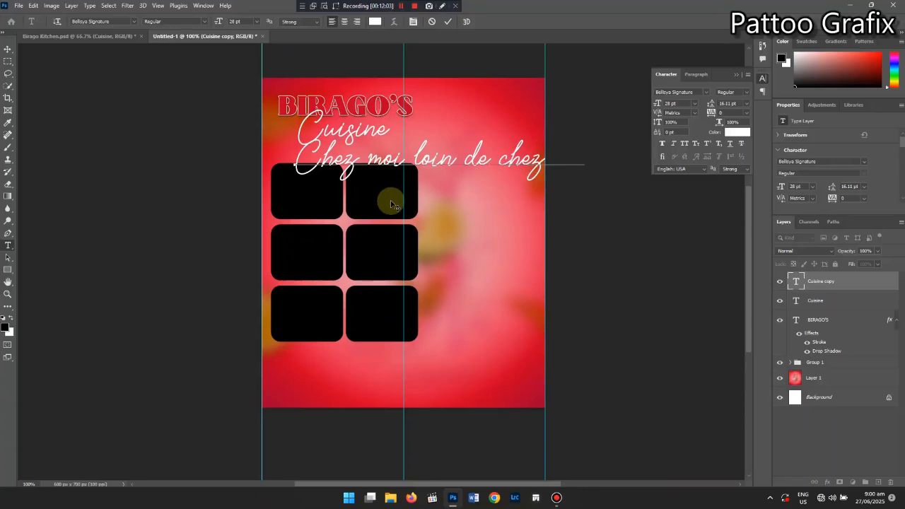
Format the whole "Chez moi loin de chez soi" tagline at 19 pt in the Advent Sans Logo font
key(ctrl)
key(ctrl+a)
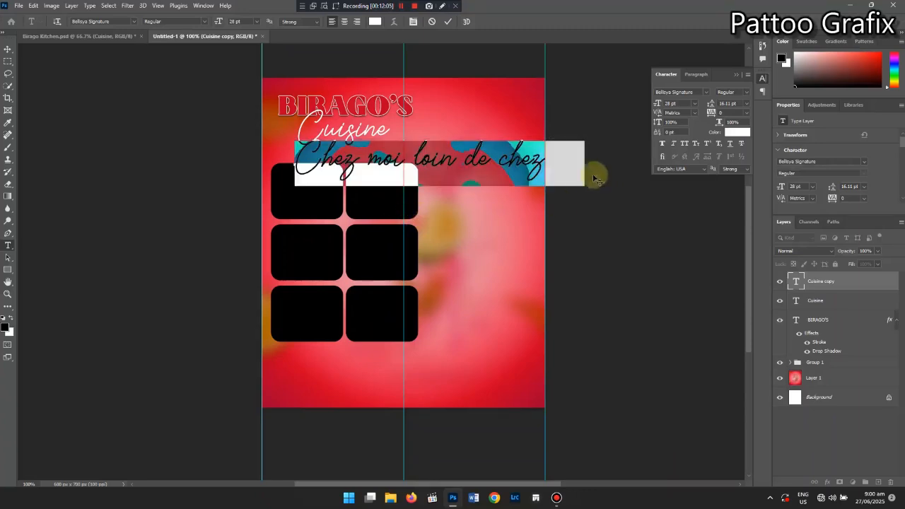
scroll(666, 103, down, 9)
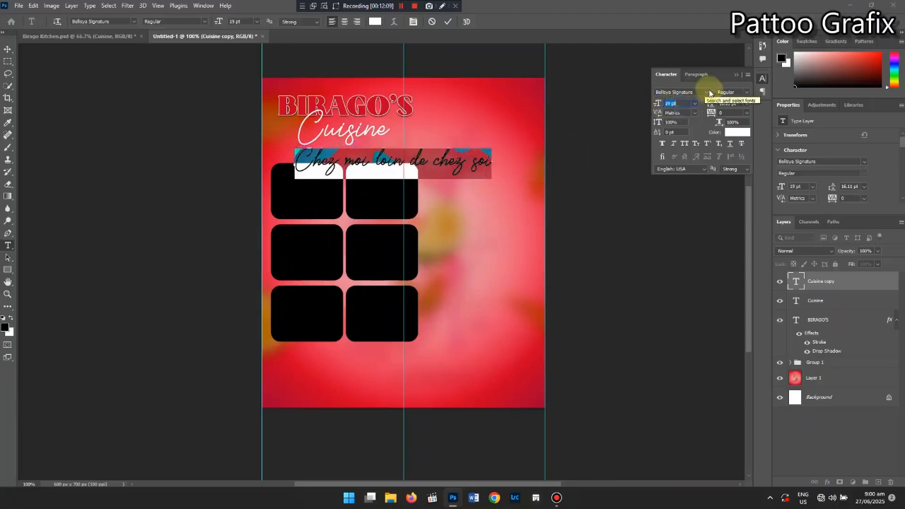
click(706, 92)
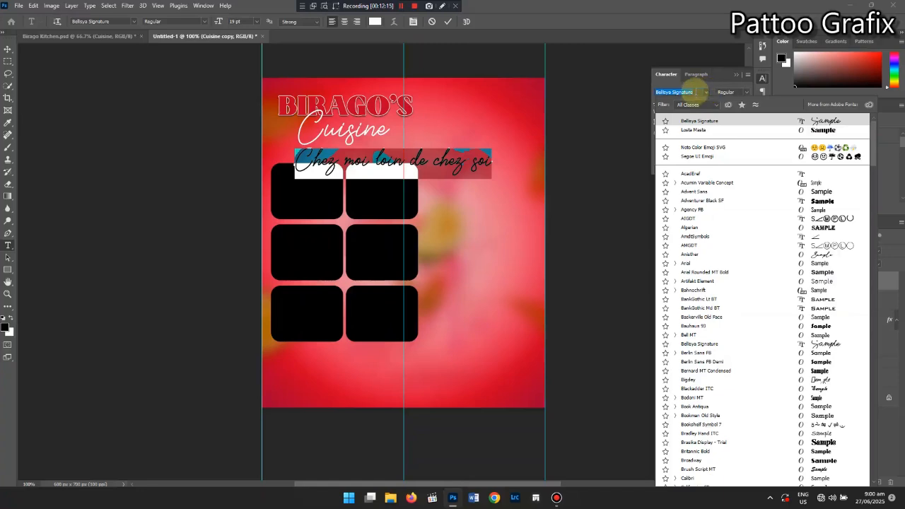
text(ad)
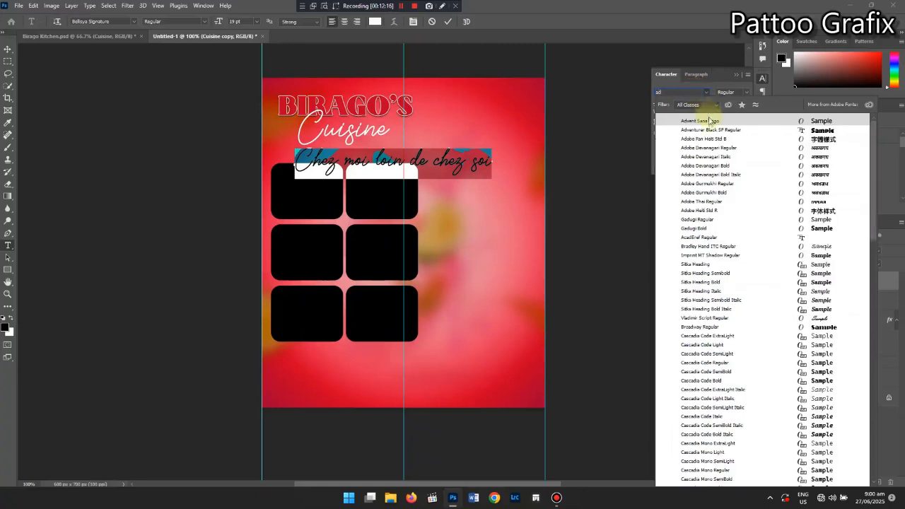
click(709, 121)
click(381, 161)
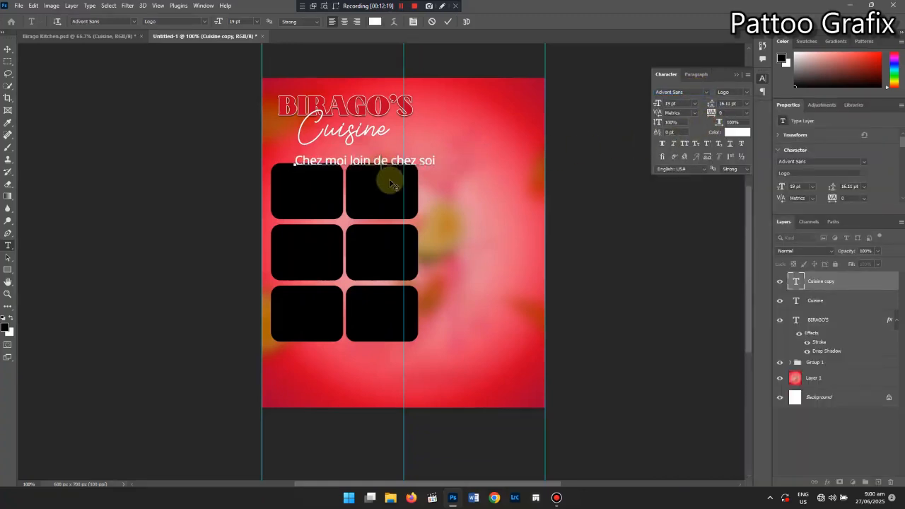
Reduce the tagline to 15 pt, centre it between the Cuisine text and the rectangle grid, and commit it
drag(387, 181, 375, 174)
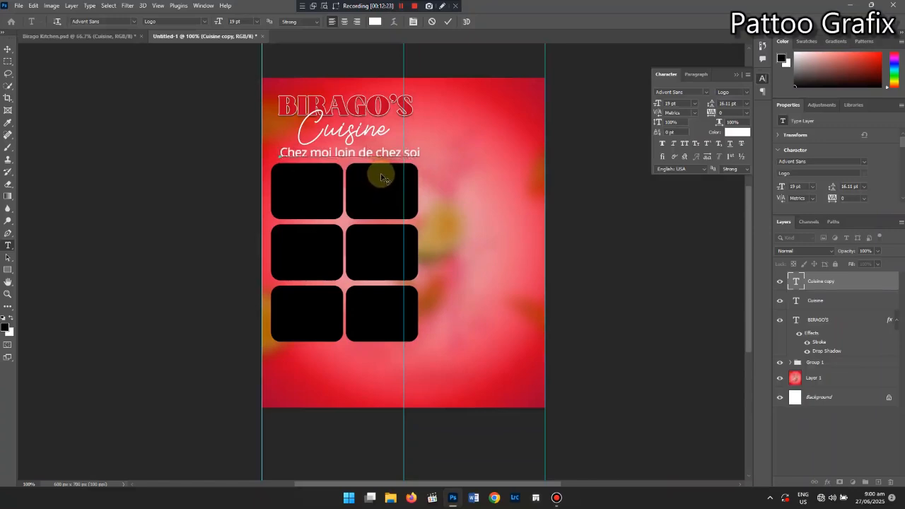
key(ctrl+a)
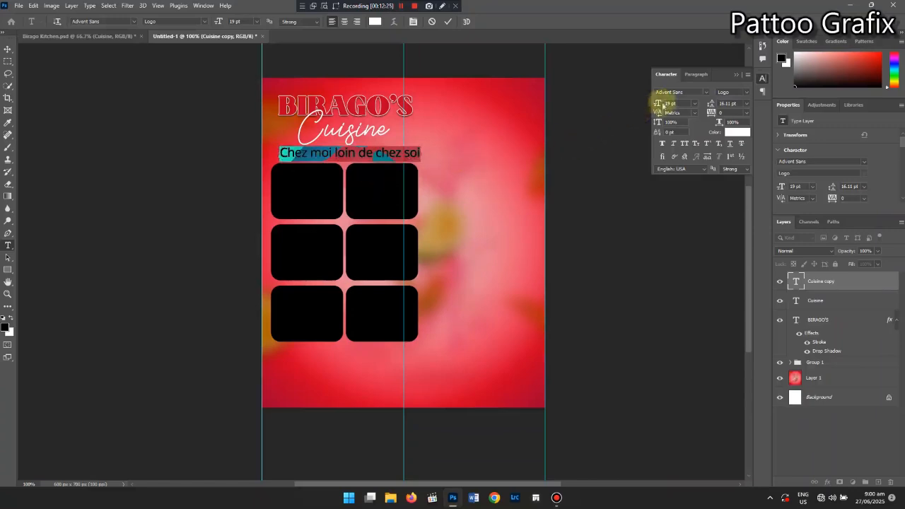
key(Down)
key(Down)
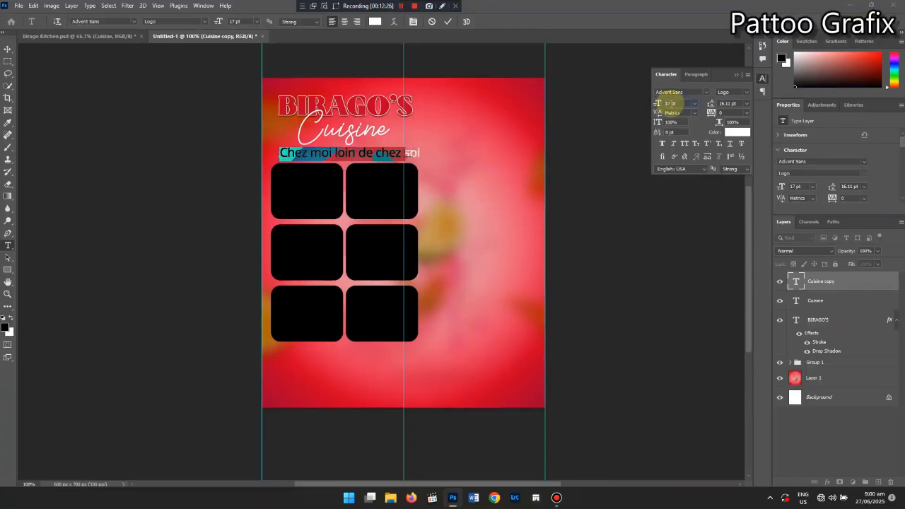
key(Down)
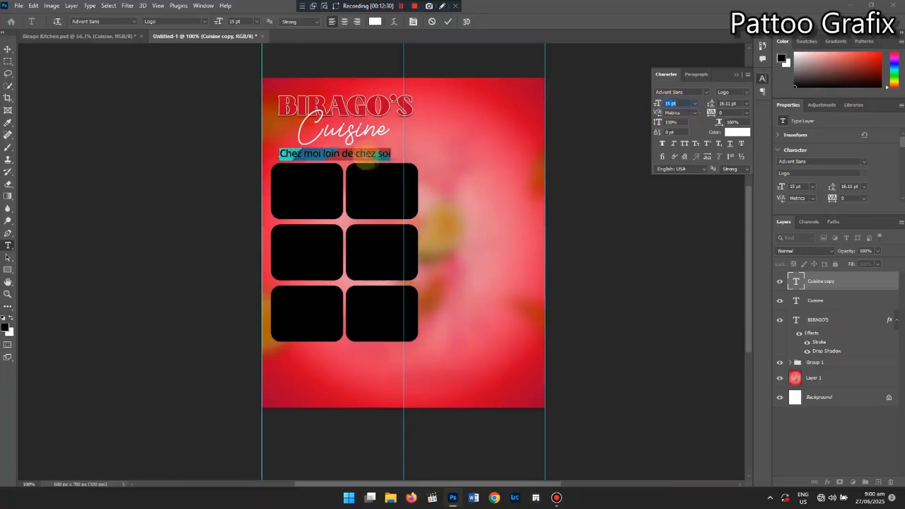
click(375, 171)
drag(379, 183, 384, 182)
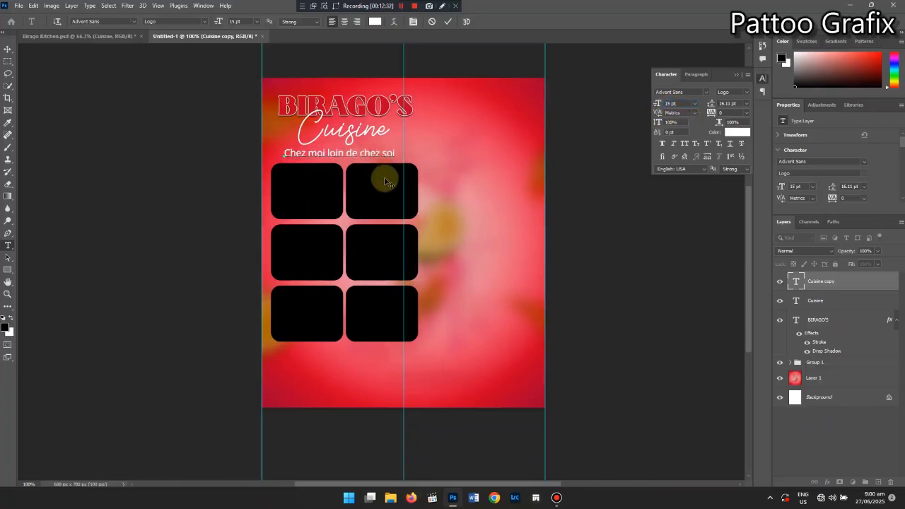
click(448, 21)
click(502, 96)
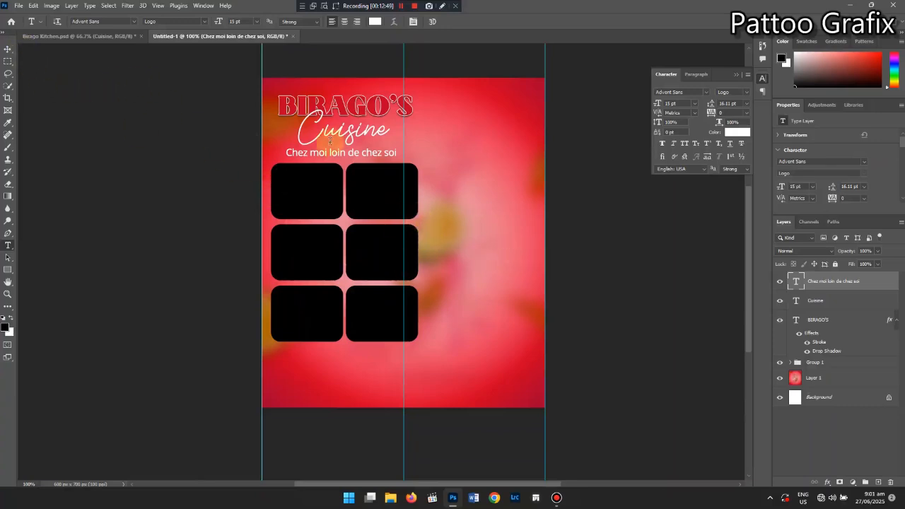
Clear all guides from the flyer
click(160, 6)
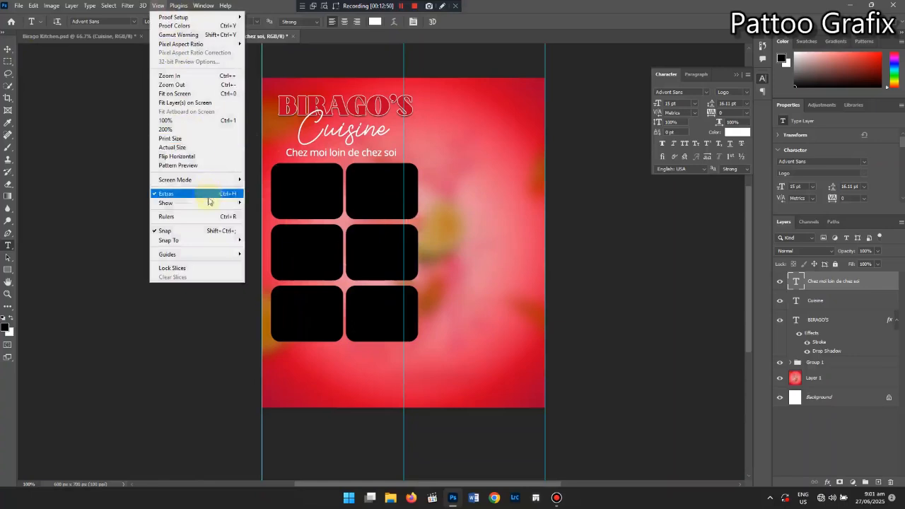
mouse_move(207, 257)
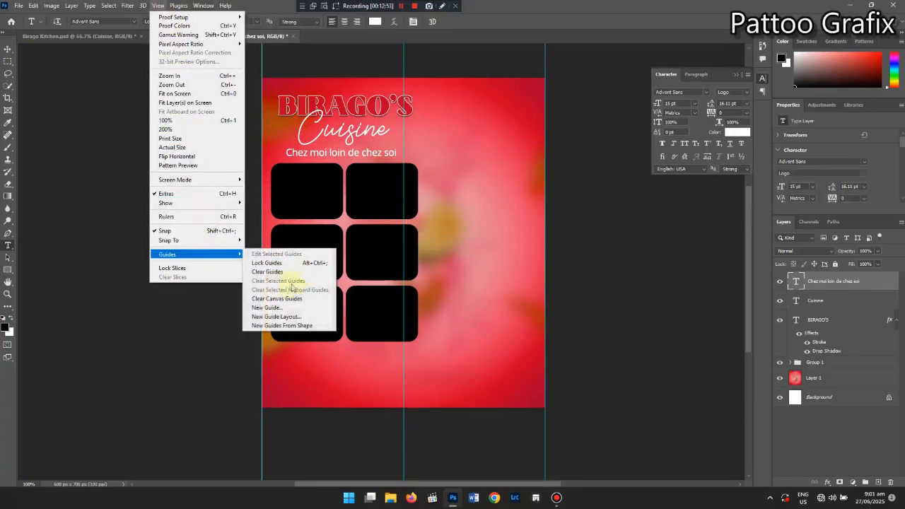
click(282, 271)
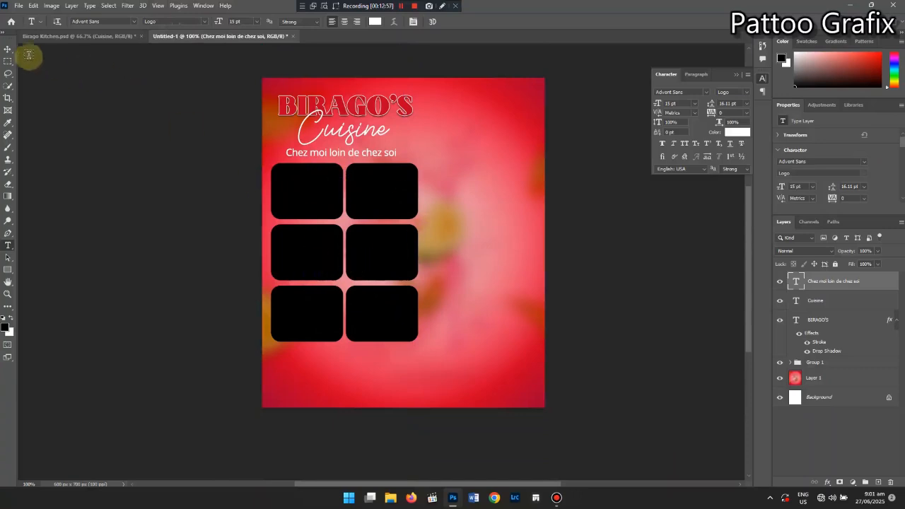
Bring the rice and chicken photo from Birago Kitchen.psd into the flyer and clip it to the grid's upper-left rectangle
click(7, 49)
click(306, 187)
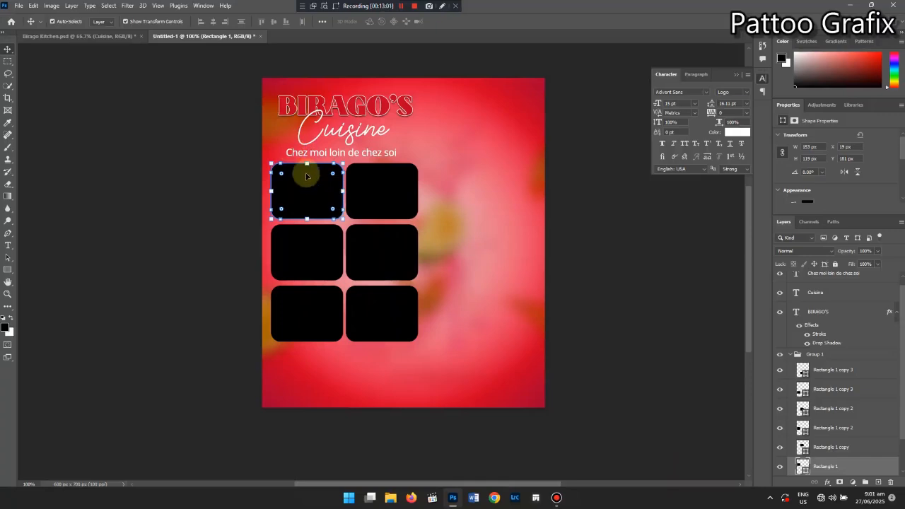
click(104, 38)
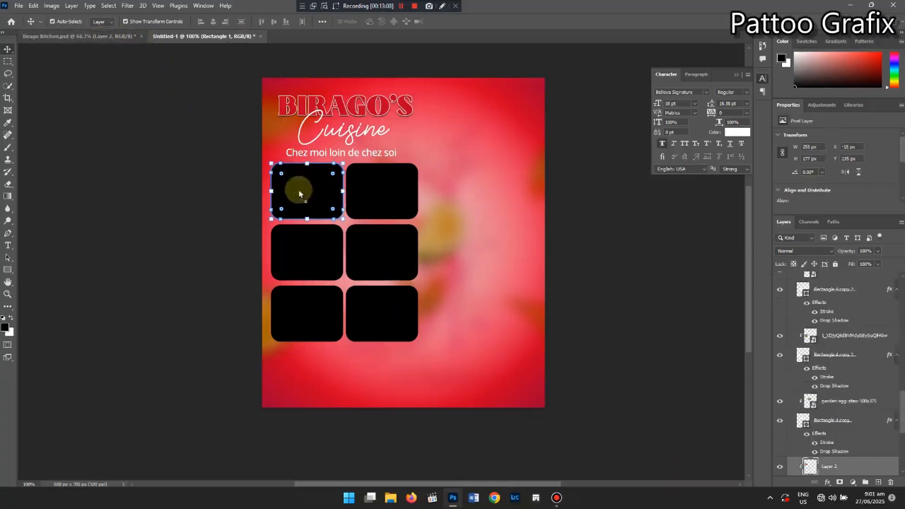
drag(299, 192, 326, 185)
right_click(852, 416)
click(813, 219)
Scale down the rice and chicken photo and position it so the whole plate fits inside the upper-left rectangle
key(ctrl+t)
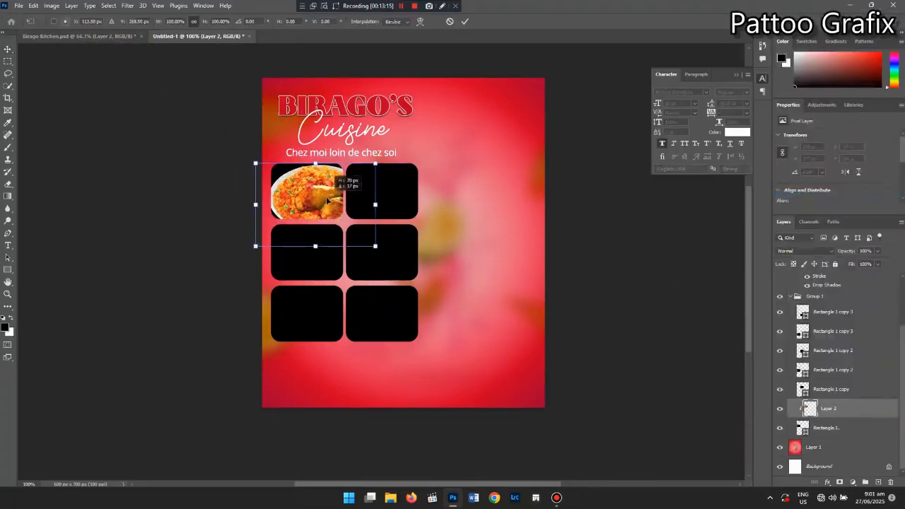
drag(375, 163, 364, 171)
drag(313, 208, 305, 199)
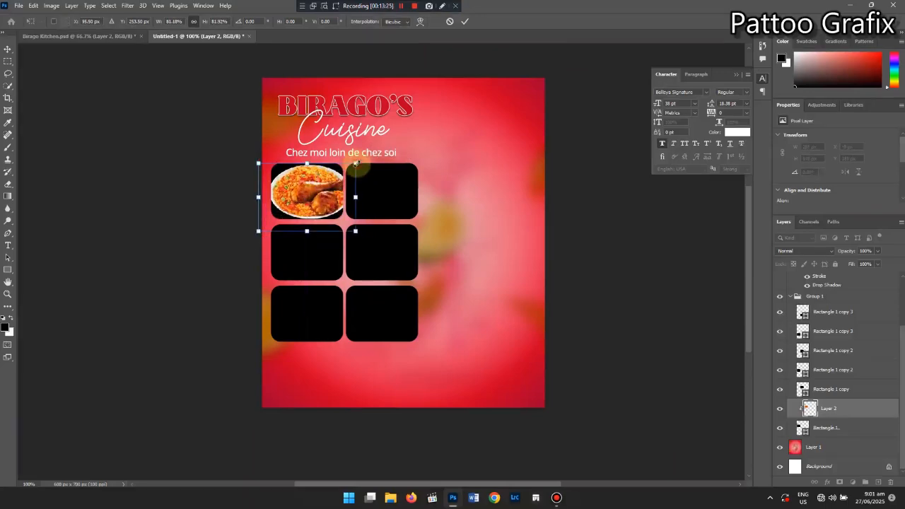
drag(355, 162, 326, 187)
key(Return)
Recolour both rounded rectangles in the grid's upper row from black to white (ffffff)
double_click(802, 428)
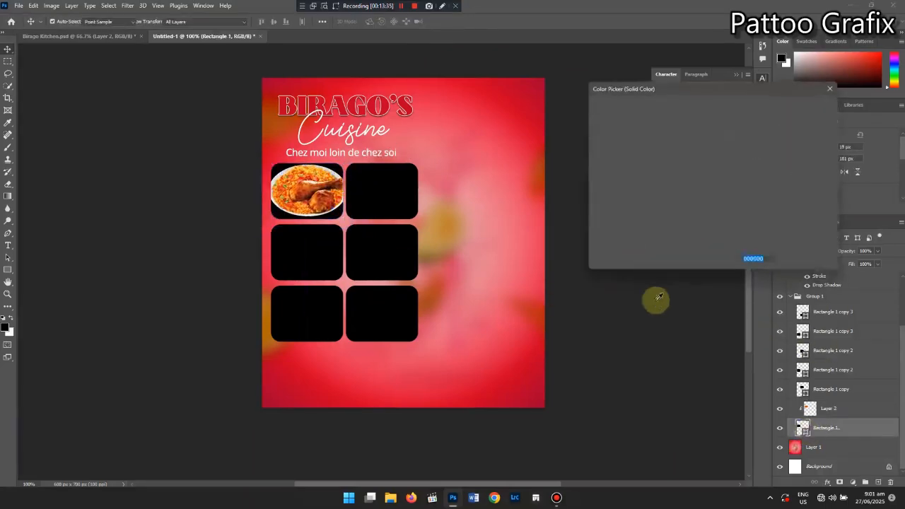
click(594, 111)
click(806, 107)
double_click(802, 389)
click(593, 111)
click(807, 106)
Fill the two rounded rectangles in the grid's middle row with white
double_click(803, 369)
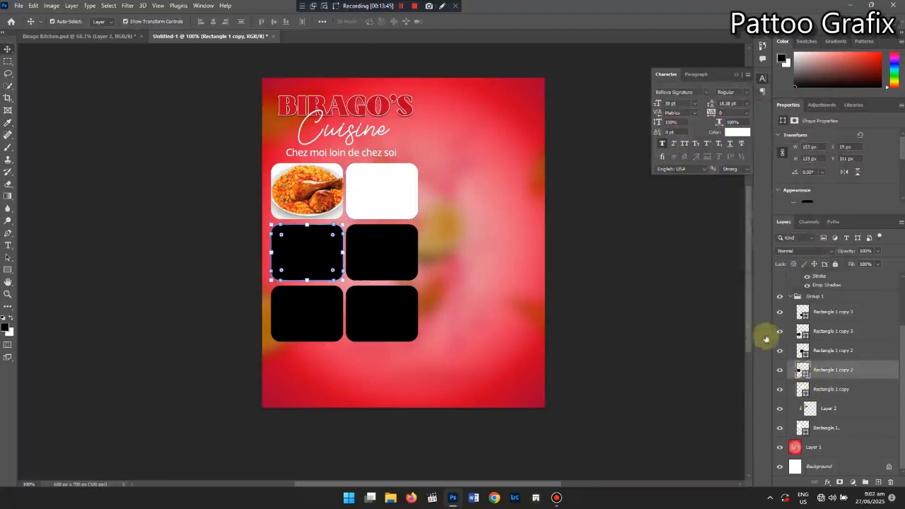
click(594, 111)
click(807, 106)
double_click(802, 350)
click(593, 111)
click(807, 106)
Fill the two rounded rectangles in the grid's lower row with white
double_click(802, 331)
click(594, 111)
click(807, 106)
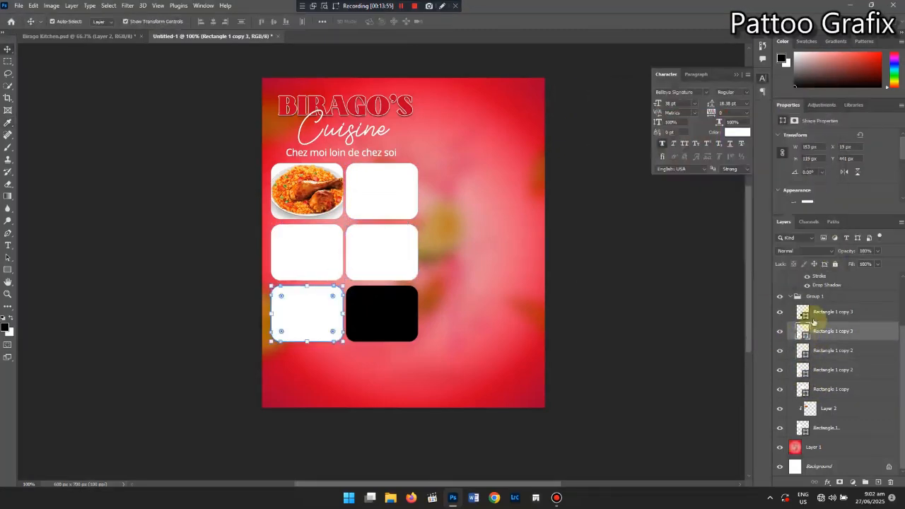
double_click(802, 312)
click(594, 111)
click(807, 106)
Place the garden-egg-stew photo above the grid's upper-right rectangle, clip it to that rectangle and scale it down to fit
click(335, 207)
click(386, 202)
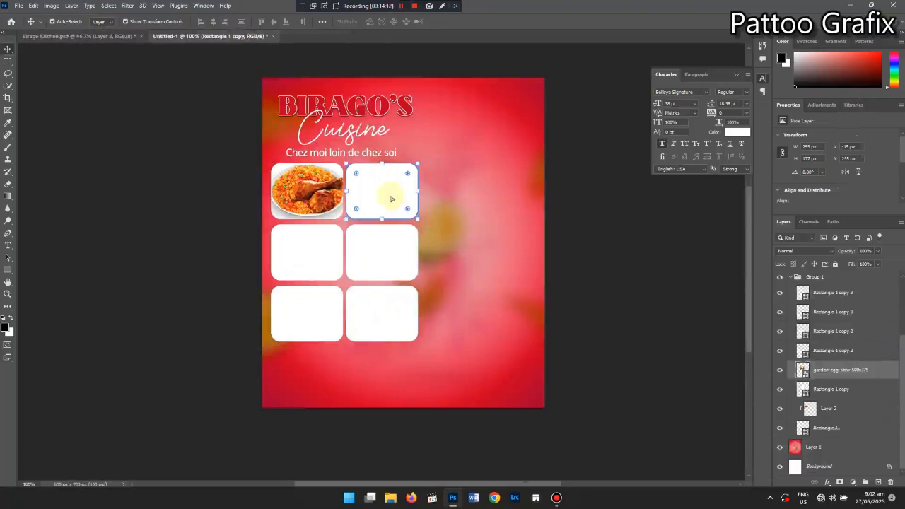
right_click(847, 373)
click(750, 290)
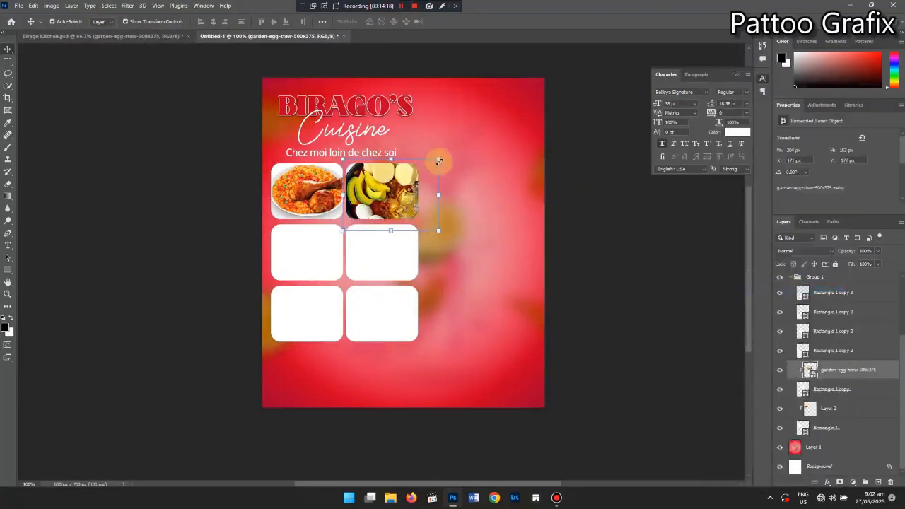
drag(439, 159, 422, 164)
key(Return)
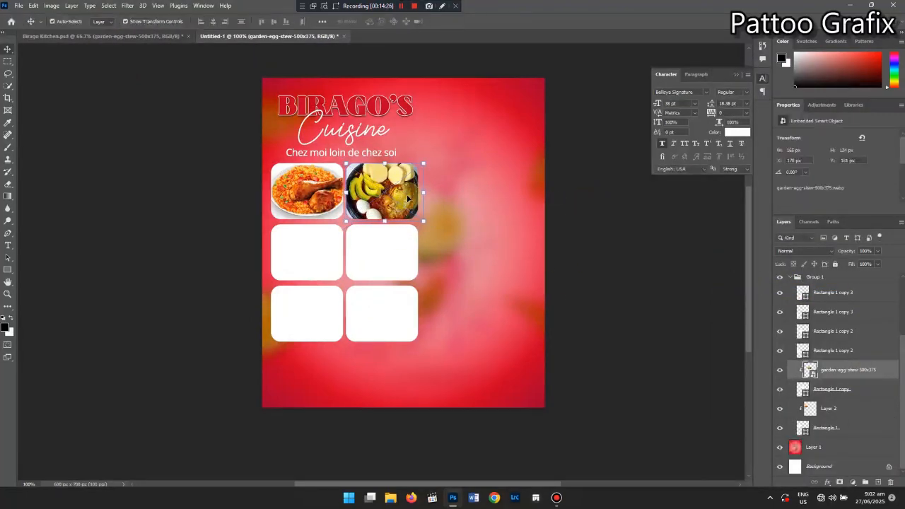
Place the soup photo above the middle-left rectangle, clip it to that frame and scale it down so the bowl fits
click(308, 259)
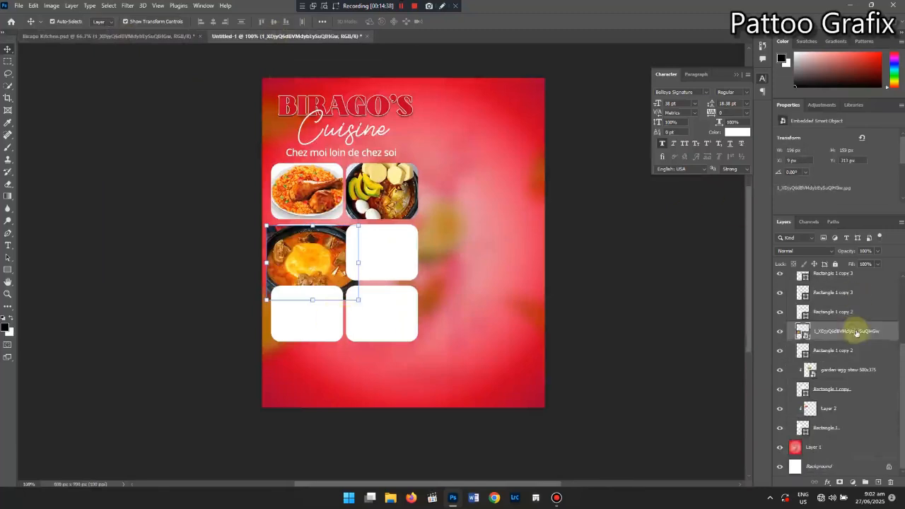
right_click(858, 330)
click(806, 290)
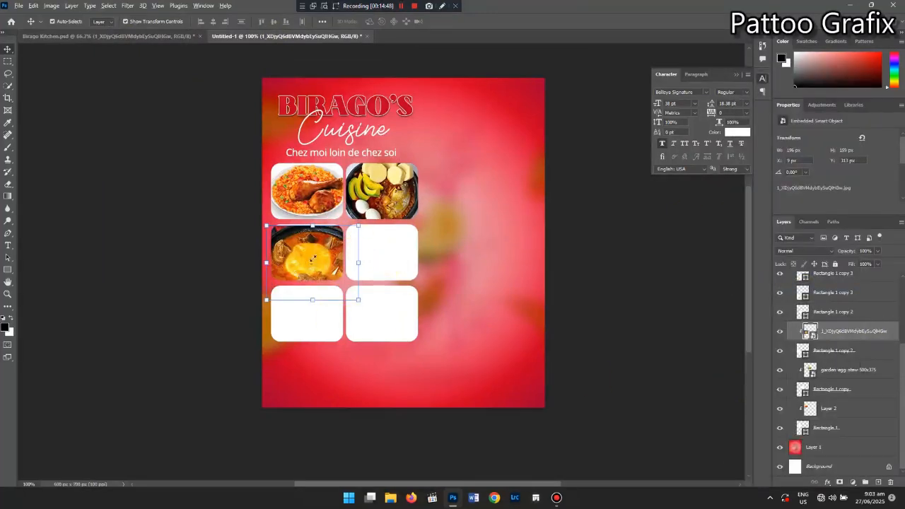
key(ctrl+t)
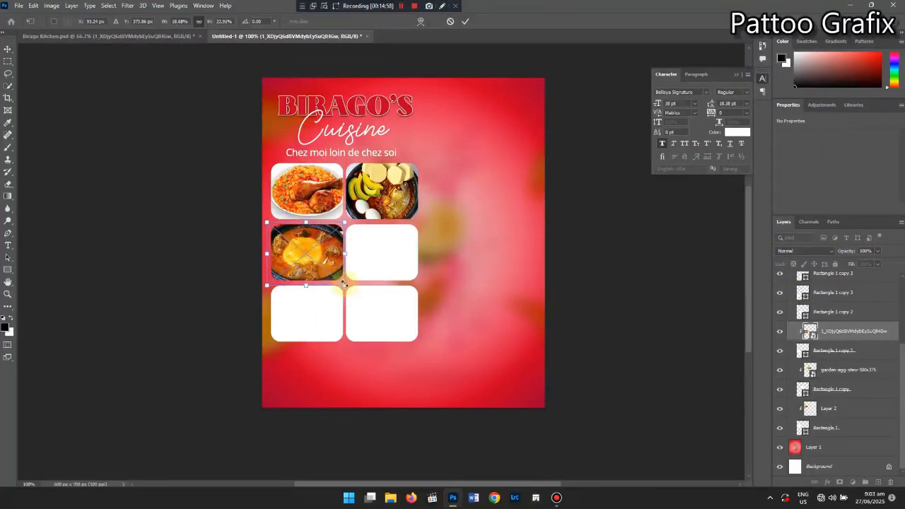
Place the white-rice-and-stew-and-beef photo above the middle-right rectangle, clip it to that frame and scale it to fit
click(375, 257)
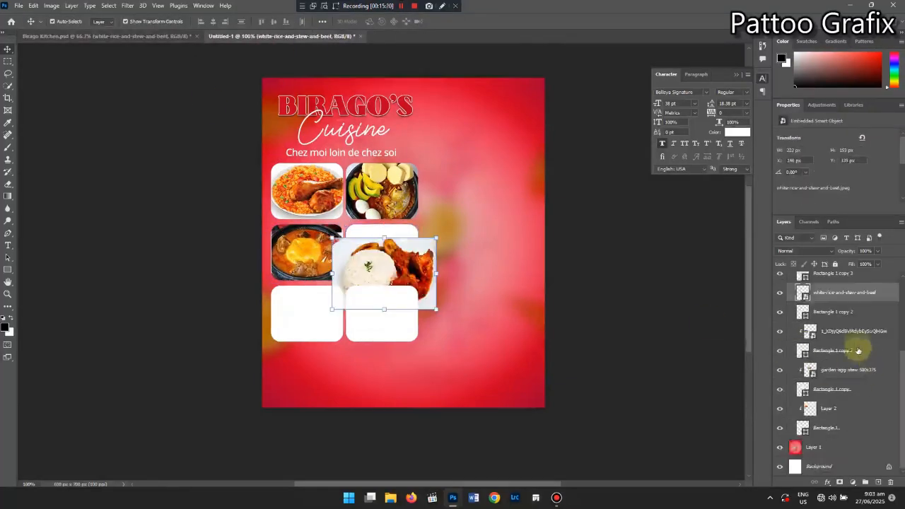
drag(863, 347, 797, 290)
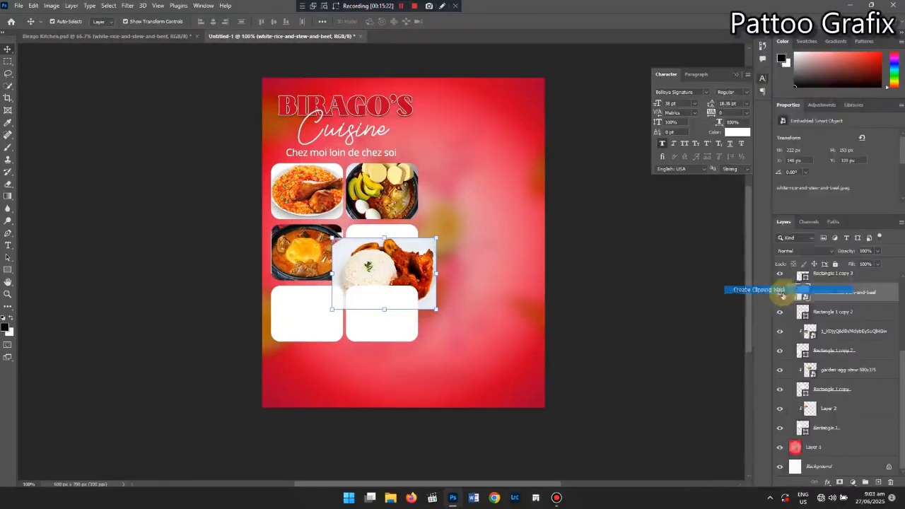
drag(399, 270, 400, 245)
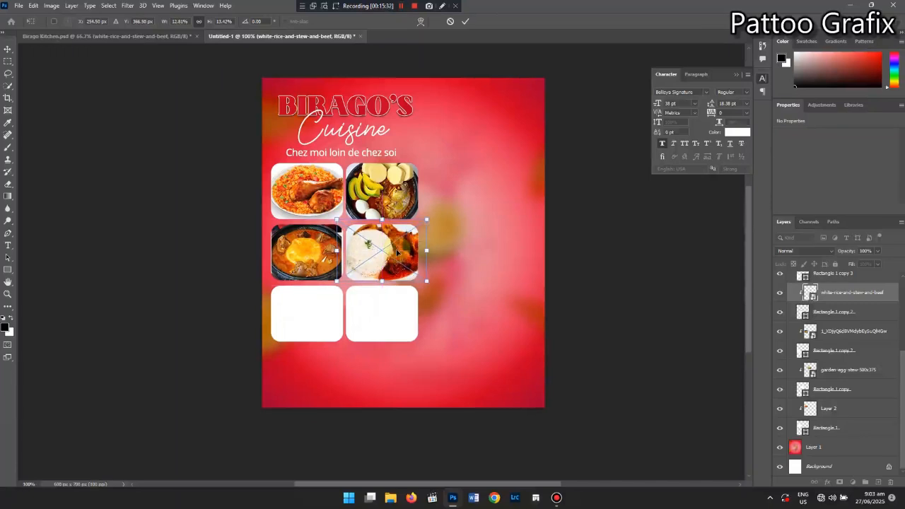
Clip the Rice-Balls-with-Peanut-Butter-Soup1 photo to the lower-left rectangle and the soft-drink photo to the lower-right one, fitting each to its frame
click(306, 313)
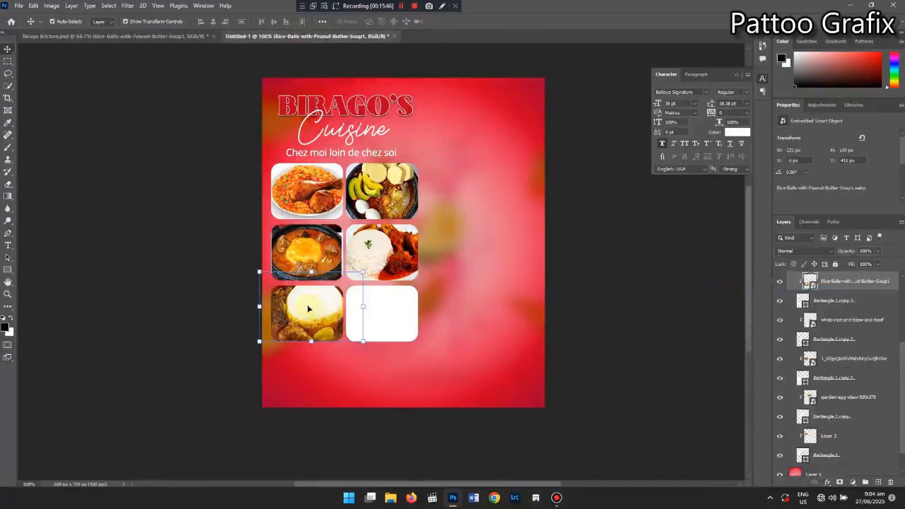
drag(344, 286, 348, 283)
drag(344, 332, 351, 345)
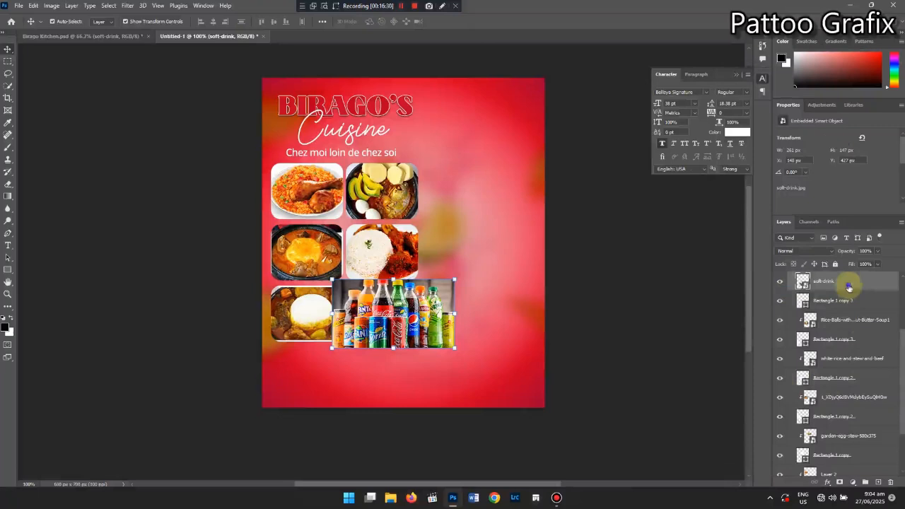
alt+click(848, 291)
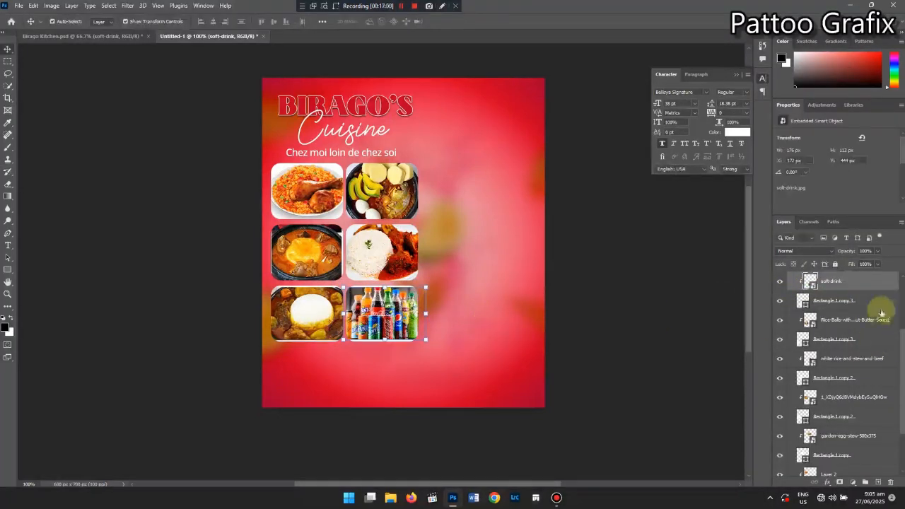
Add a white 3 px stroke positioned inside to Group 1, which holds the framed food photos
scroll(850, 361, up, 1)
right_click(850, 361)
click(791, 106)
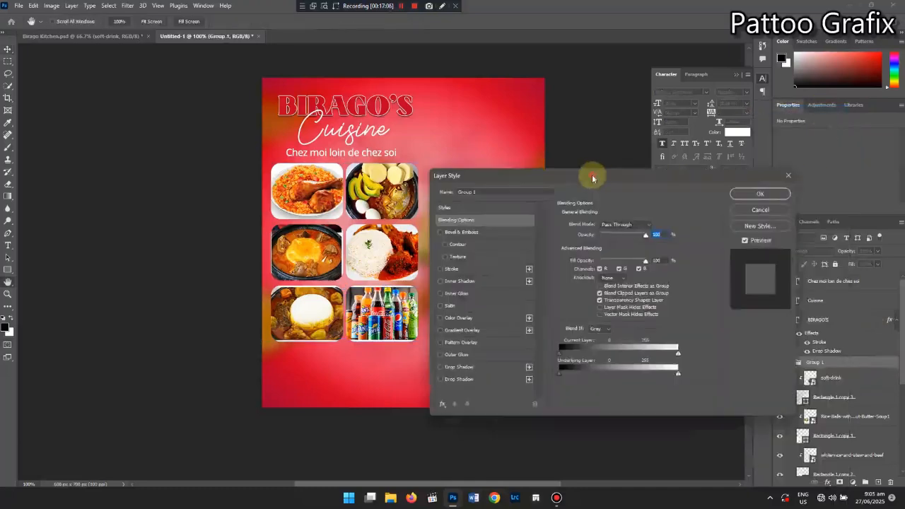
click(601, 246)
click(673, 212)
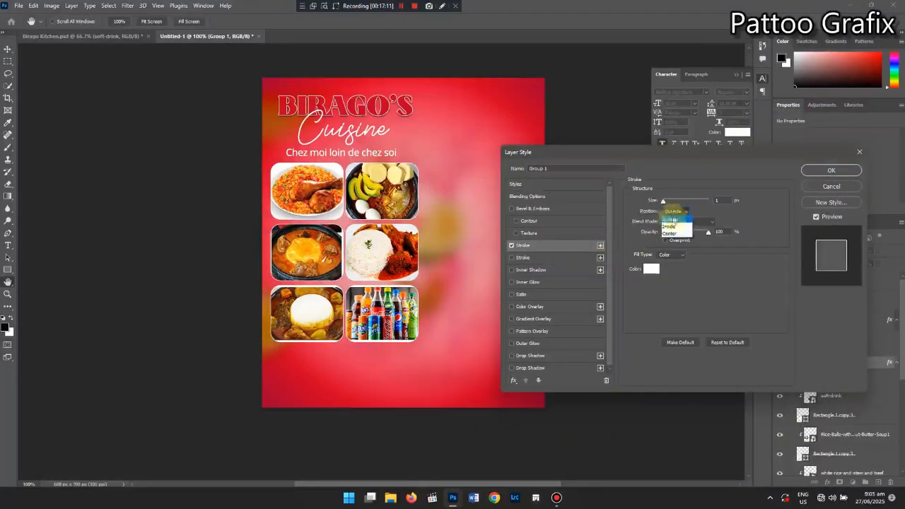
click(671, 226)
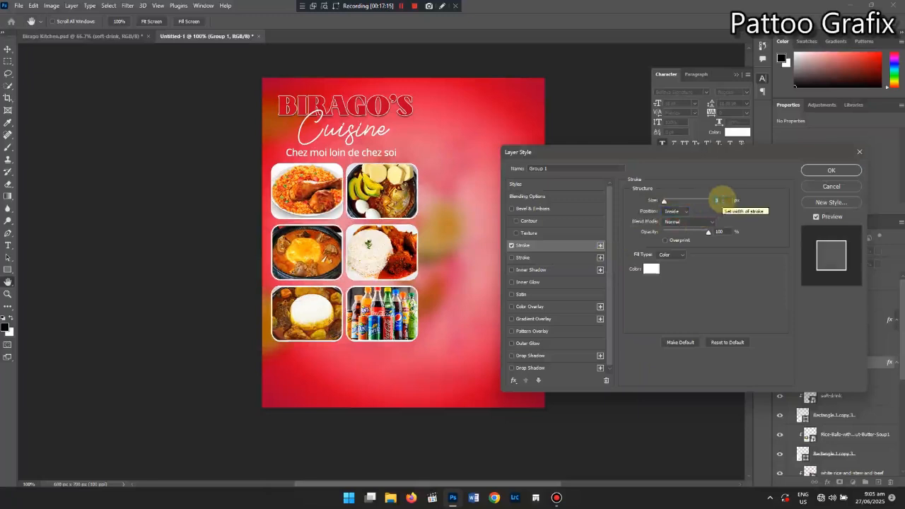
key(Up)
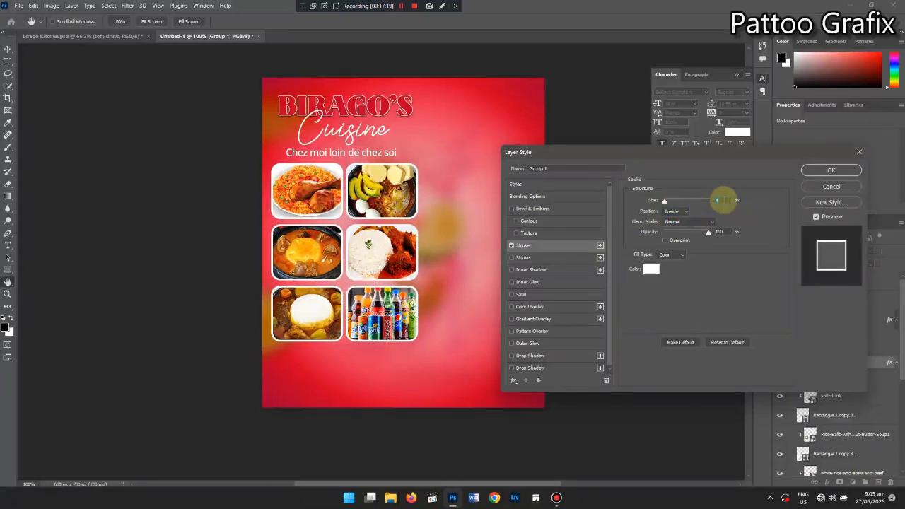
key(Down)
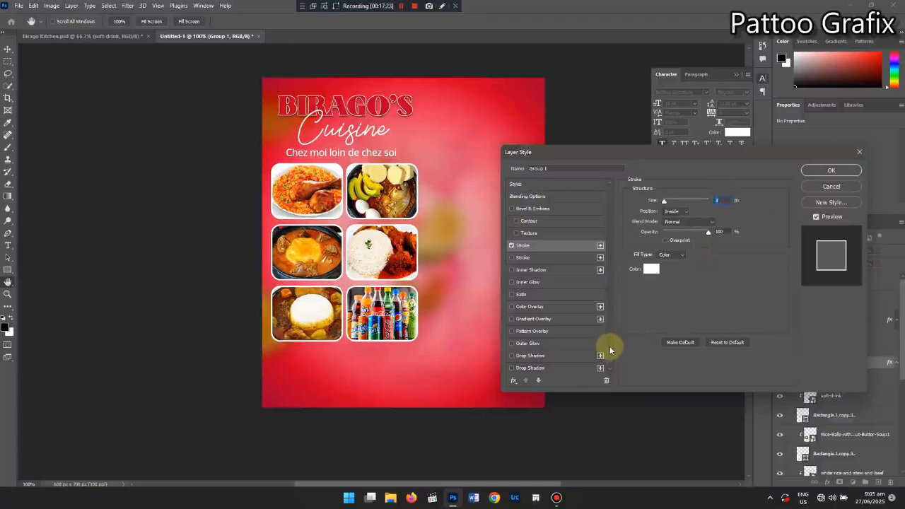
Add a black drop shadow at 100% opacity to the photo group, apply the layer style and collapse the group
click(571, 357)
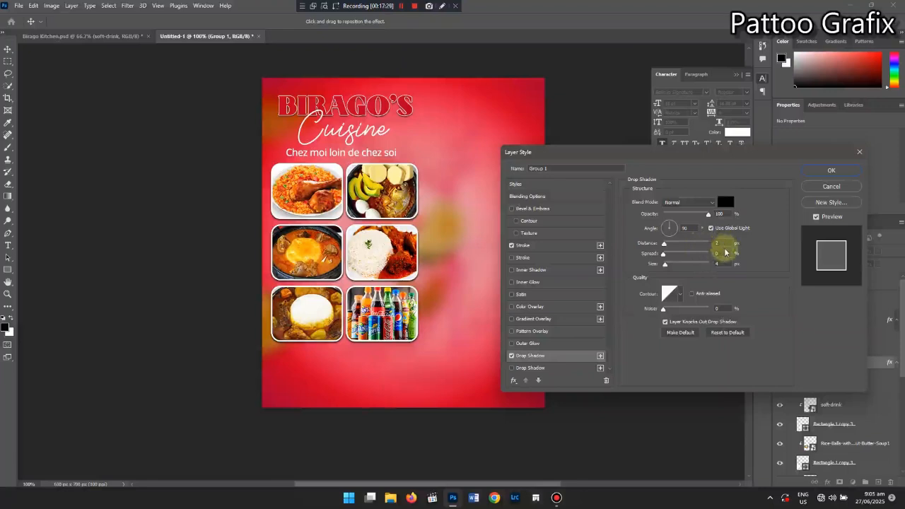
click(832, 171)
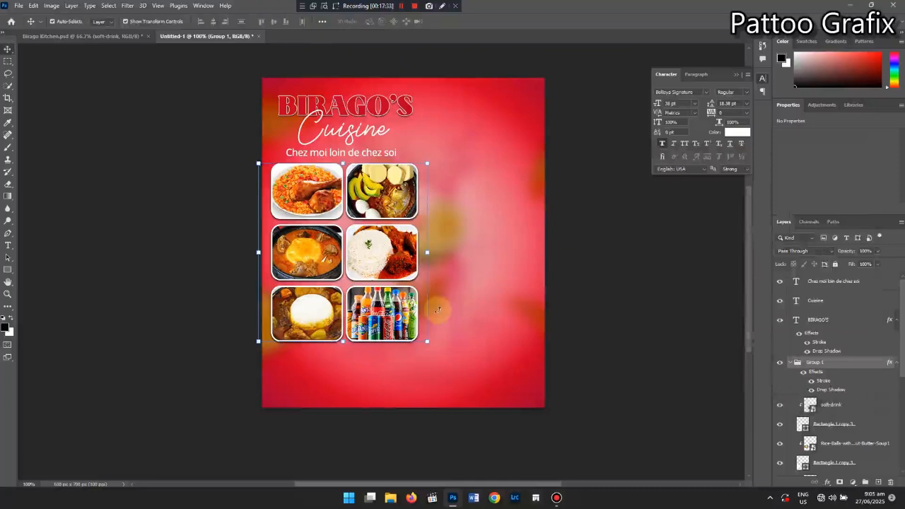
click(791, 363)
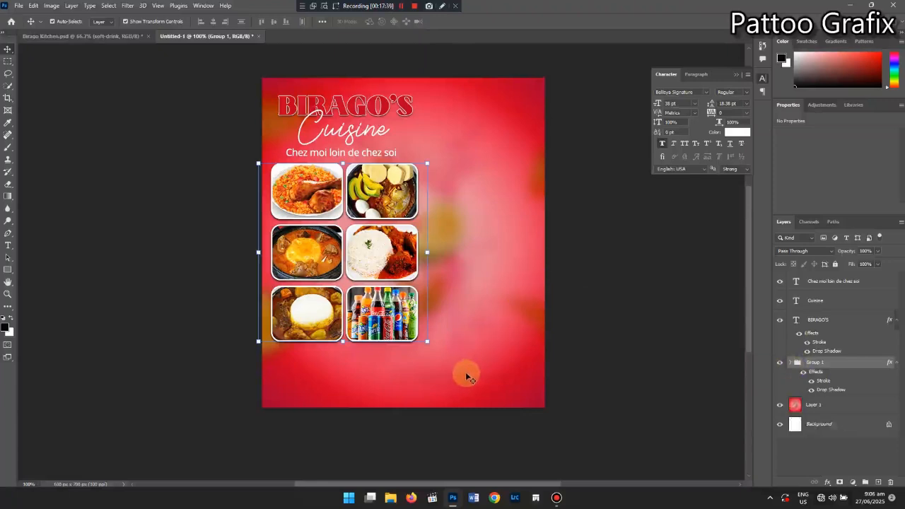
Draw a rectangle about 621 × 130 px across the flyer's lower edge and fill it with white (ffffff)
click(8, 270)
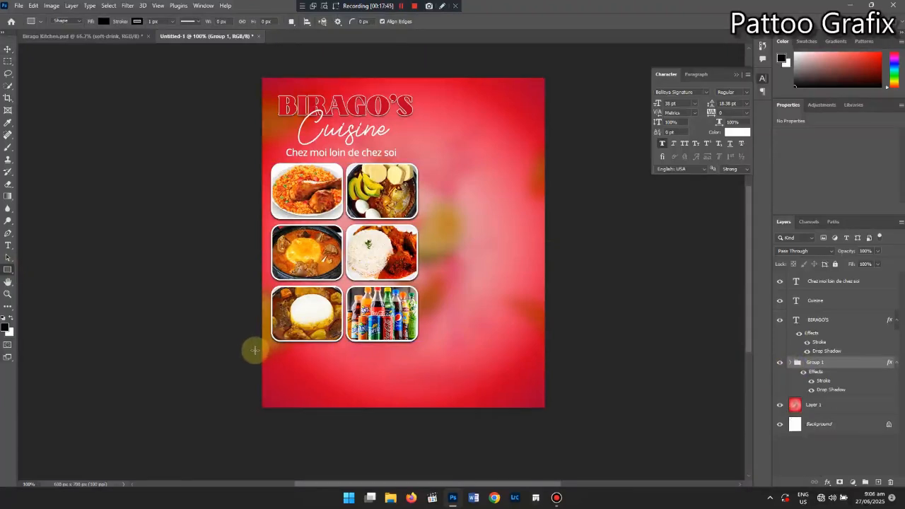
drag(255, 349, 547, 411)
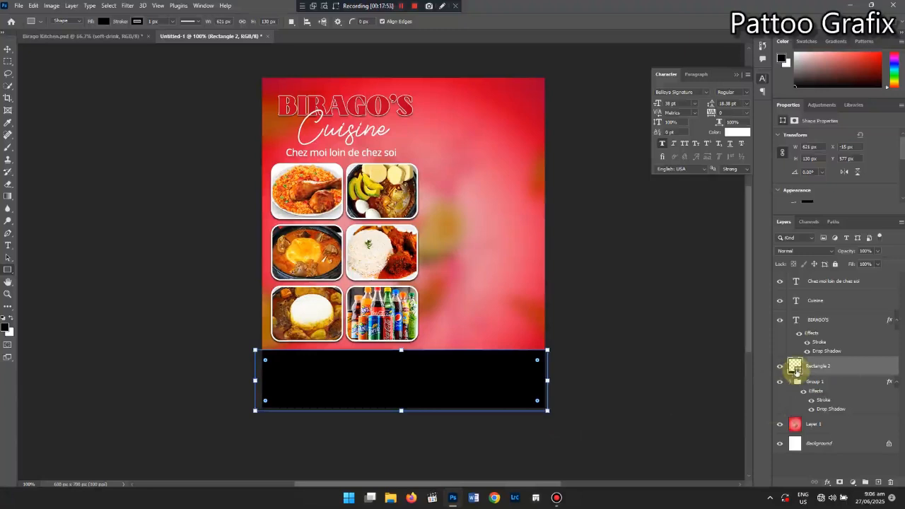
double_click(795, 367)
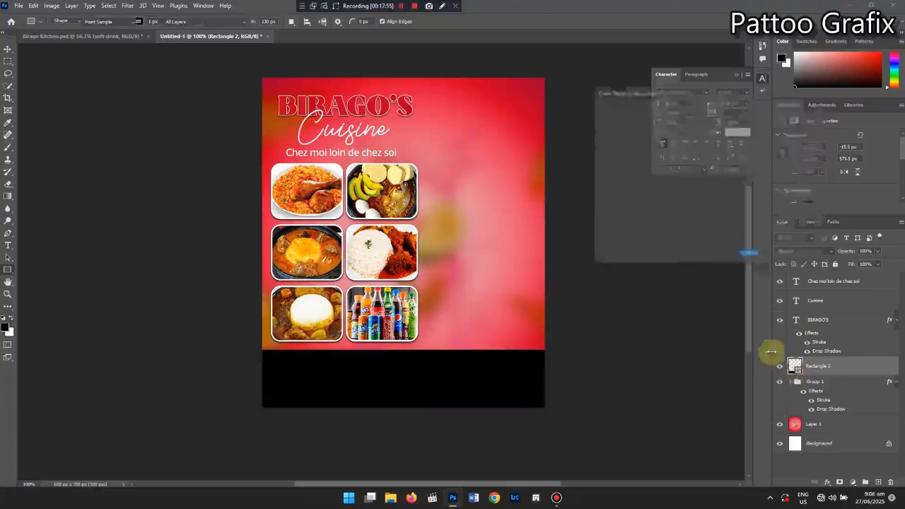
drag(600, 121, 582, 96)
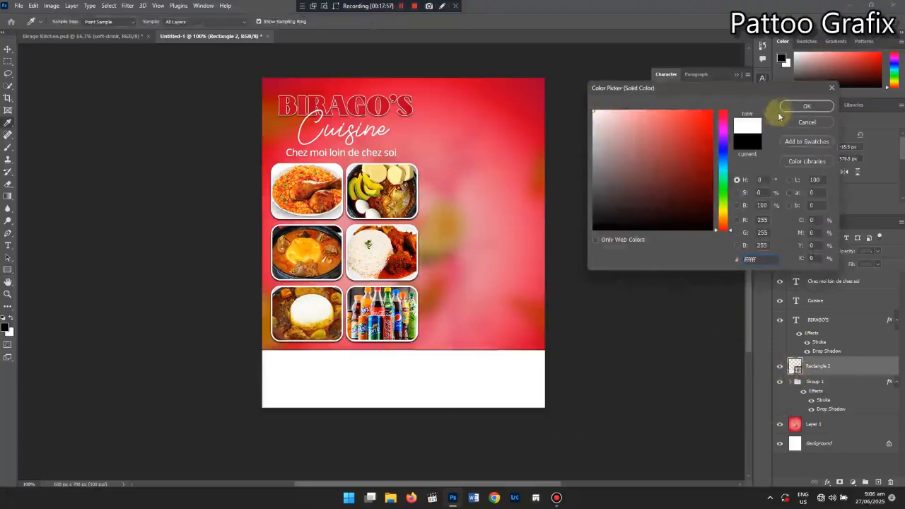
click(803, 106)
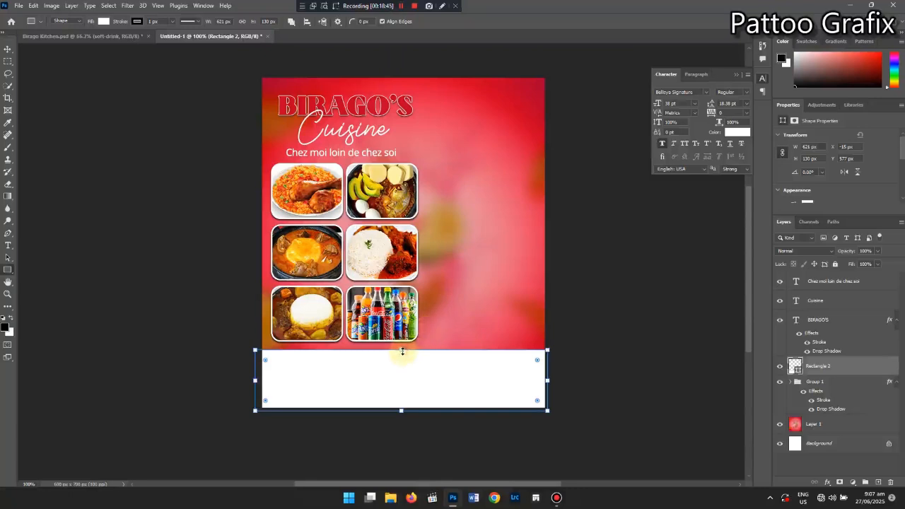
Resize the white footer rectangle to about 618 × 129 px and shift it left so it spans the flyer's full width
drag(402, 351, 404, 356)
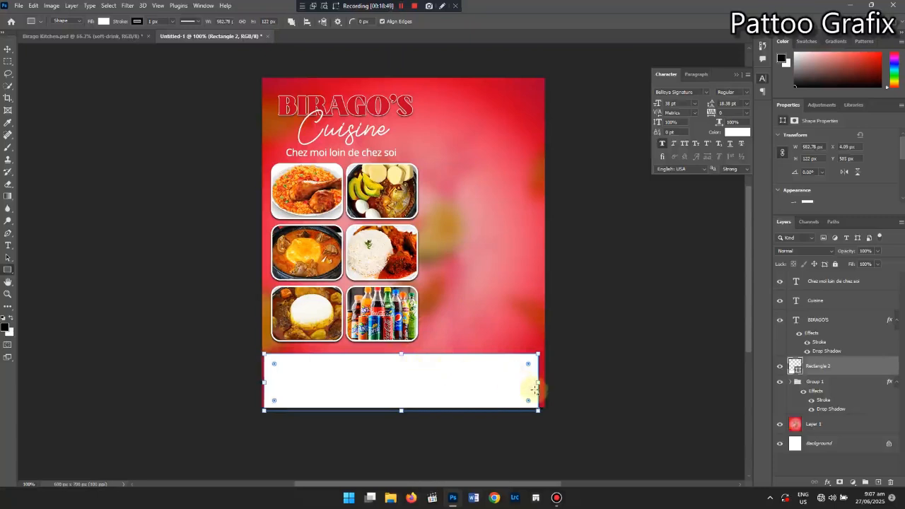
drag(538, 382, 553, 383)
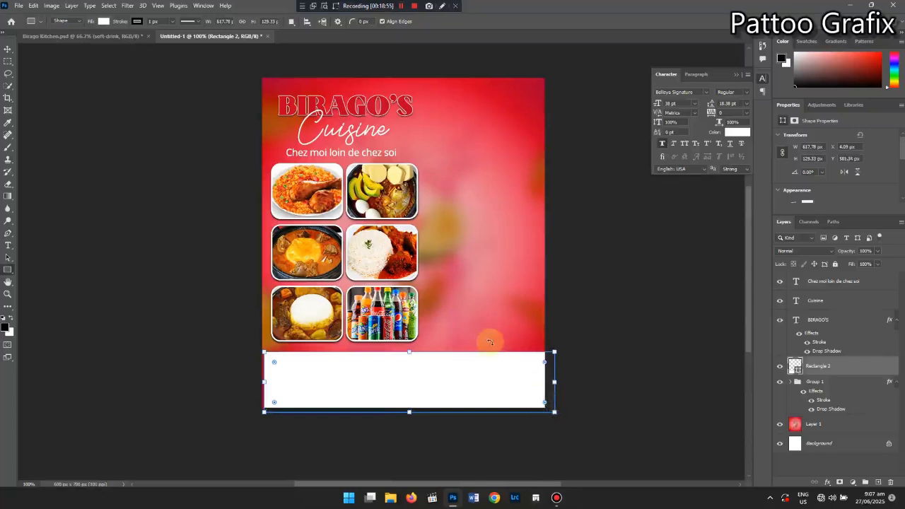
key(ctrl+t)
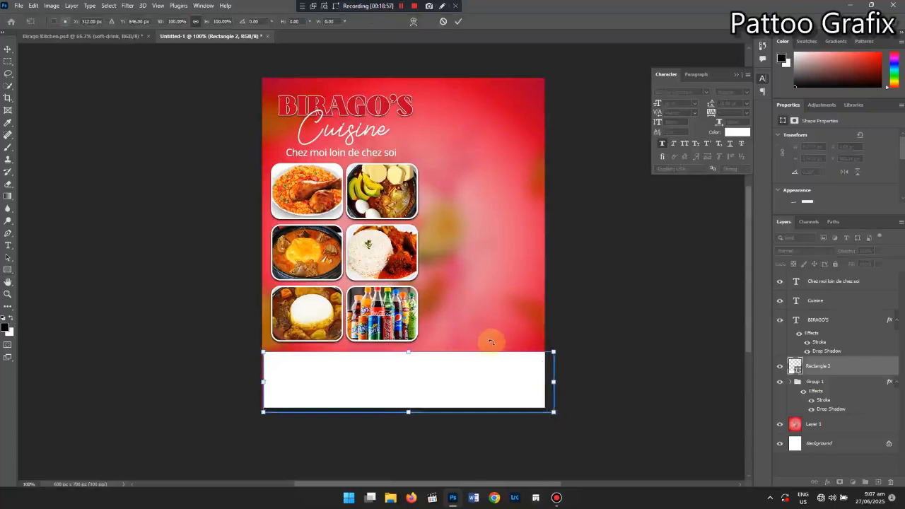
key(Left)
key(Left)
key(Left)
key(Left)
key(Left)
key(Left)
key(Left)
key(Left)
key(Left)
key(Left)
key(Left)
key(Left)
key(Left)
key(Left)
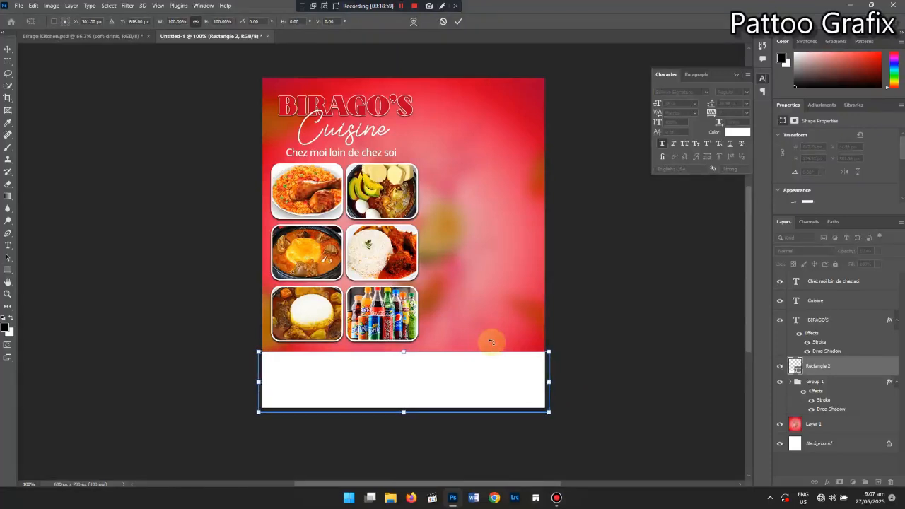
key(Left)
key(Left)
key(Return)
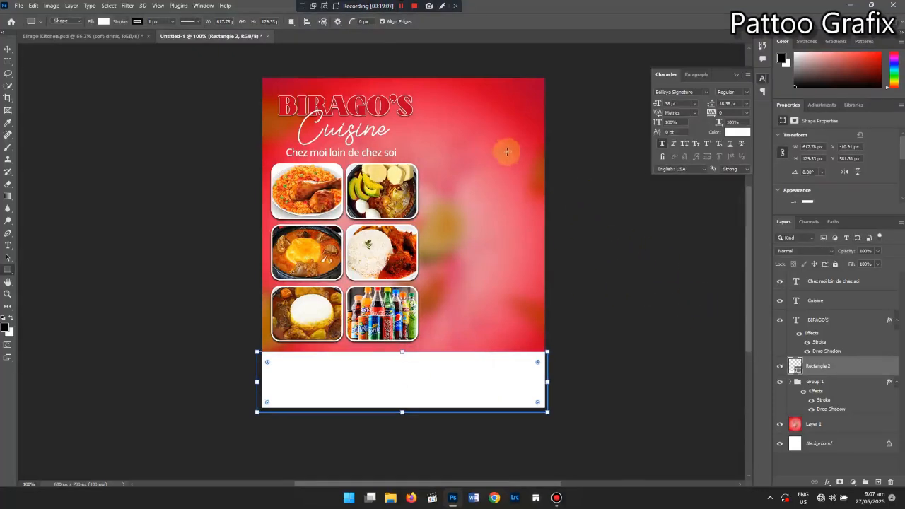
Start a white text line reading RIZ JOLLOF in the empty red area beside the food photos
key(t)
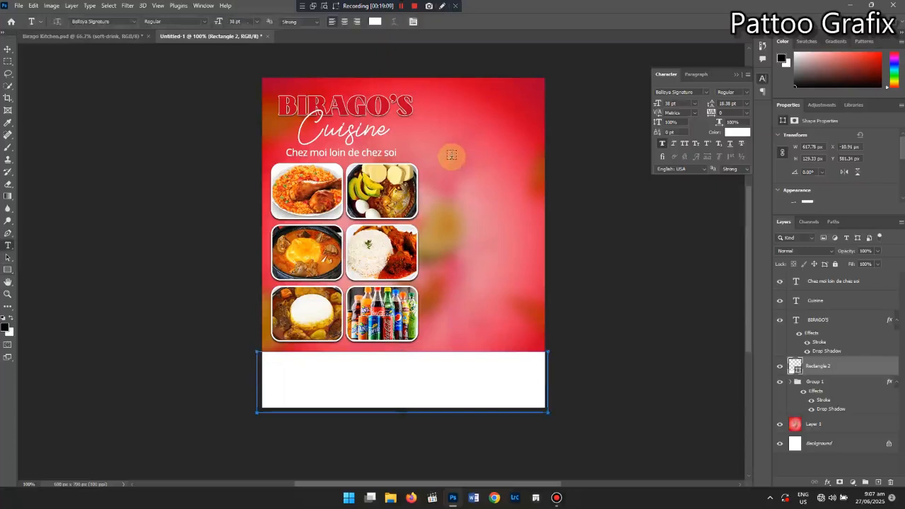
click(453, 155)
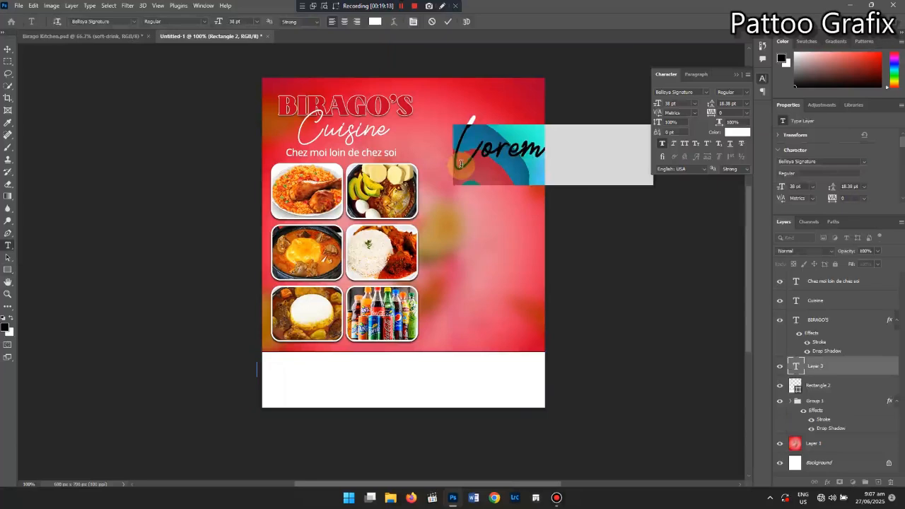
text(R)
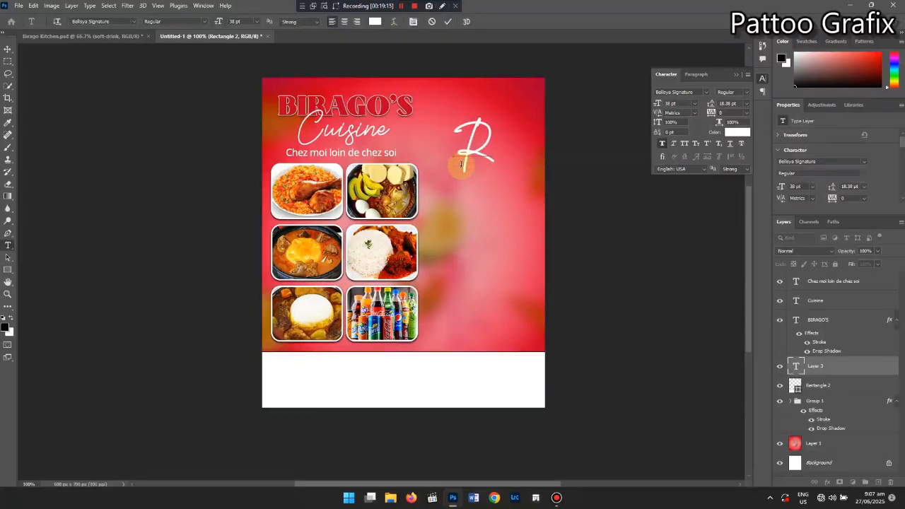
text(iz)
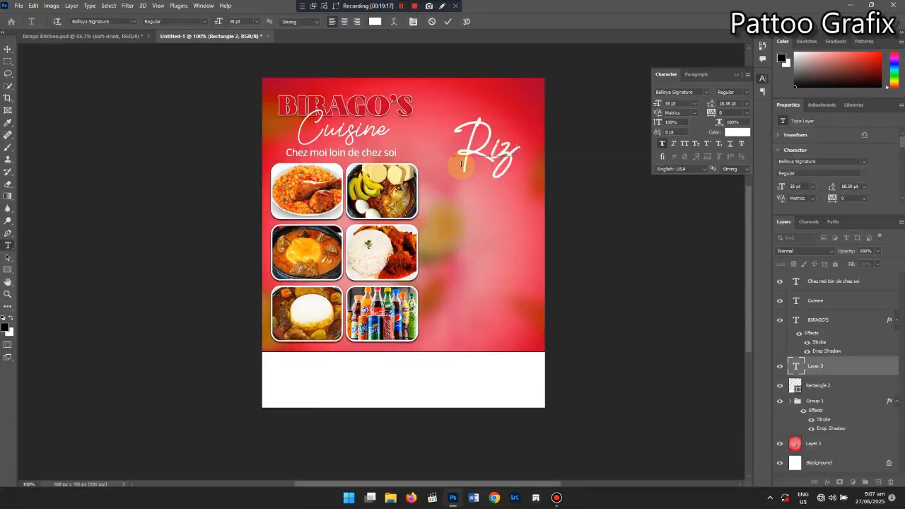
text( a)
key(BackSpace)
key(BackSpace)
key(BackSpace)
key(BackSpace)
text(IZ JOLLOF)
Set the RIZ JOLLOF text in Advent Sans Logo at 17 pt and lower it beside the upper food photos
key(ctrl+a)
click(705, 92)
click(675, 121)
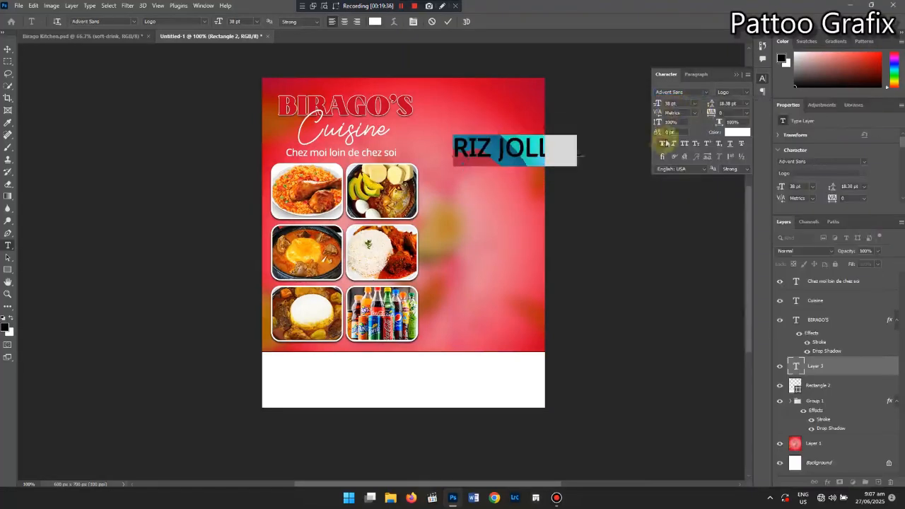
click(669, 103)
scroll(669, 103, down, 18)
drag(516, 176, 514, 195)
click(669, 103)
scroll(669, 103, down, 3)
Add list lines RIZ NATURE, BANKU, FUFU, BOULE DE RIZ, AMPESI, TOUTES SORTES DE SOUPES, TOUTES SORTES DE RAGOUTS and TOUTES SORTES DE BOISSONS GAZEUES
click(509, 173)
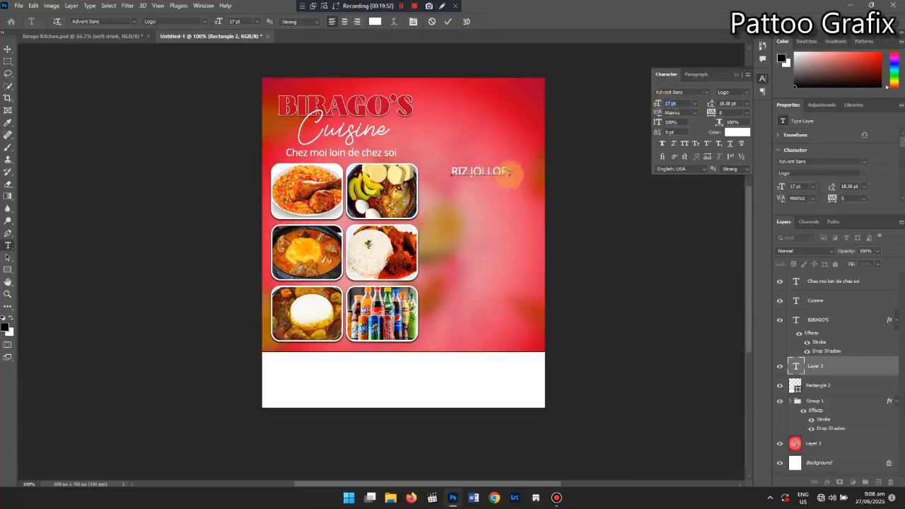
text(RIZ NATURE)
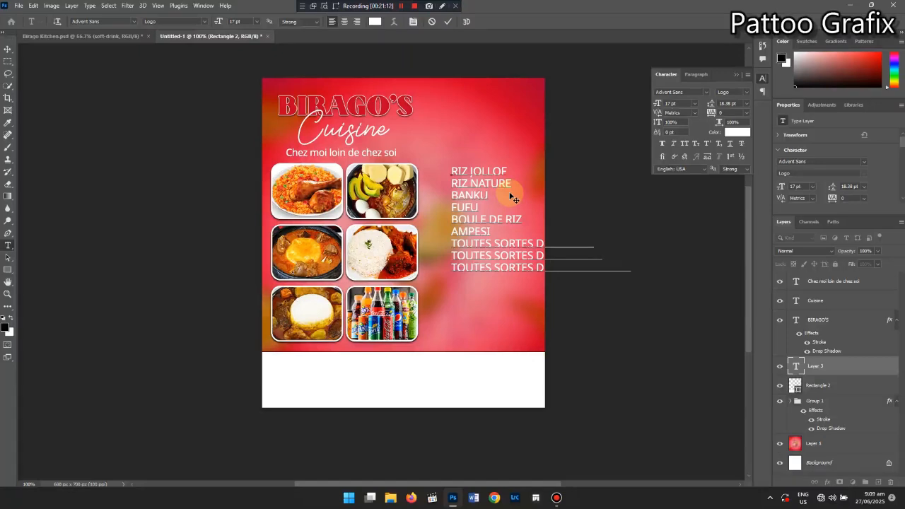
Set the whole dish list to 14 pt with 24 pt leading and move it closer to the food photos
key(ctrl+a)
drag(522, 300, 494, 319)
click(671, 103)
scroll(671, 103, down, 3)
click(728, 103)
scroll(728, 103, up, 4)
scroll(728, 103, up, 2)
click(500, 281)
drag(581, 228, 594, 228)
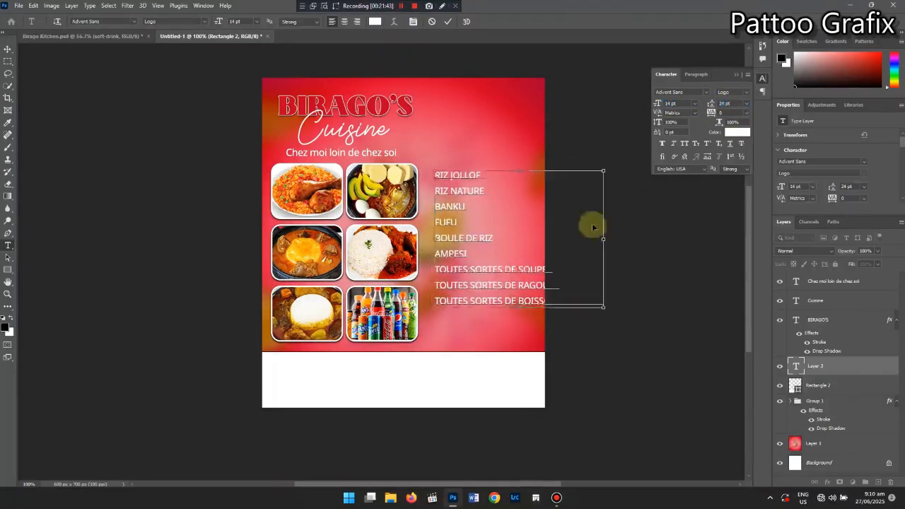
Set the dish list to 12 pt, break its last item before BOISSONS GAZEUES with tight leading, and apply the text
key(ctrl+a)
click(672, 103)
scroll(672, 103, down, 2)
click(473, 301)
drag(475, 312, 432, 311)
click(505, 297)
key(Return)
click(725, 104)
scroll(725, 104, down, 9)
click(447, 21)
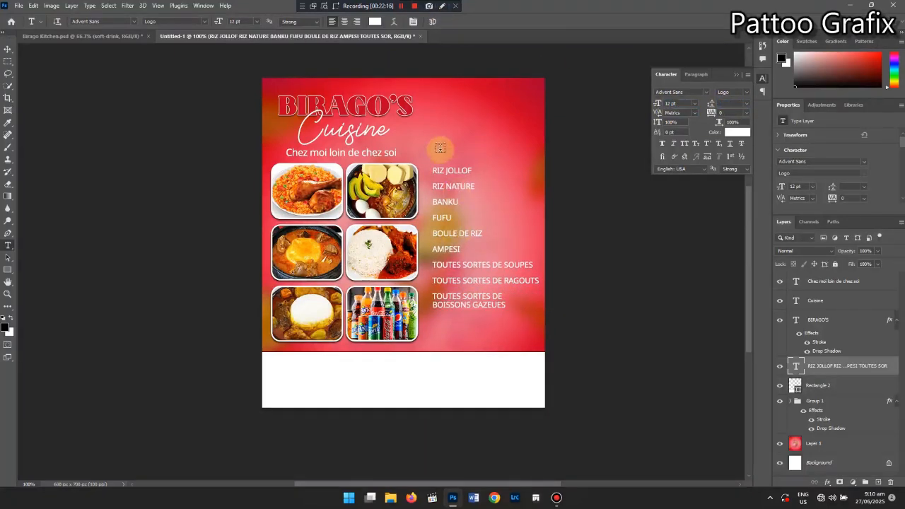
Add a "menu" heading just above the dish list in Losta Masta Black at 22 pt
click(440, 146)
text(menu)
key(ctrl+a)
drag(659, 104, 668, 103)
click(705, 92)
click(684, 140)
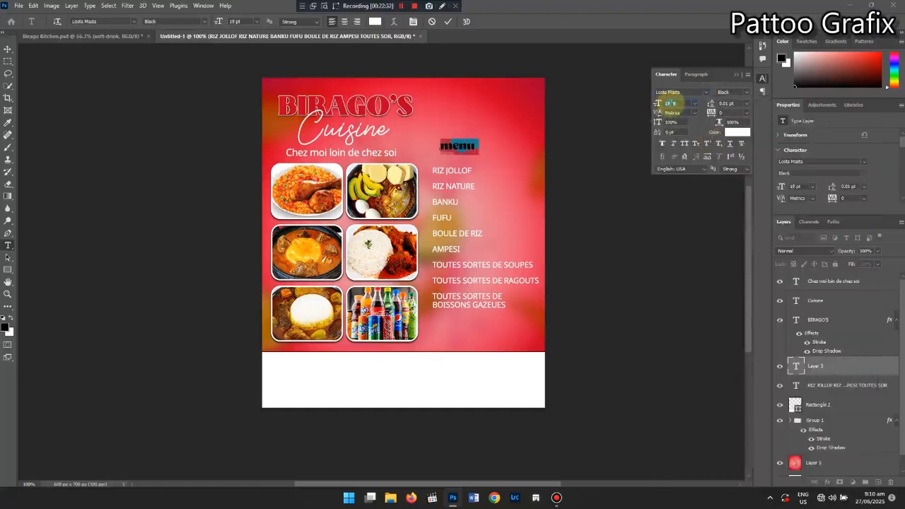
click(471, 147)
drag(486, 164, 479, 169)
key(ctrl+a)
drag(657, 103, 666, 103)
Draw a rectangle about 111 × 30 px behind the "menu" heading and fill it with bright red
click(834, 382)
click(8, 269)
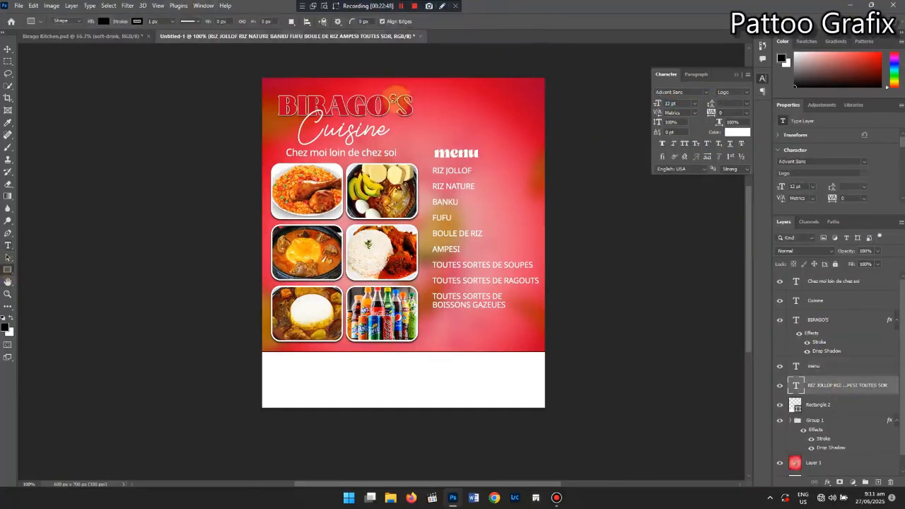
drag(430, 146, 483, 160)
double_click(794, 385)
click(710, 121)
click(805, 106)
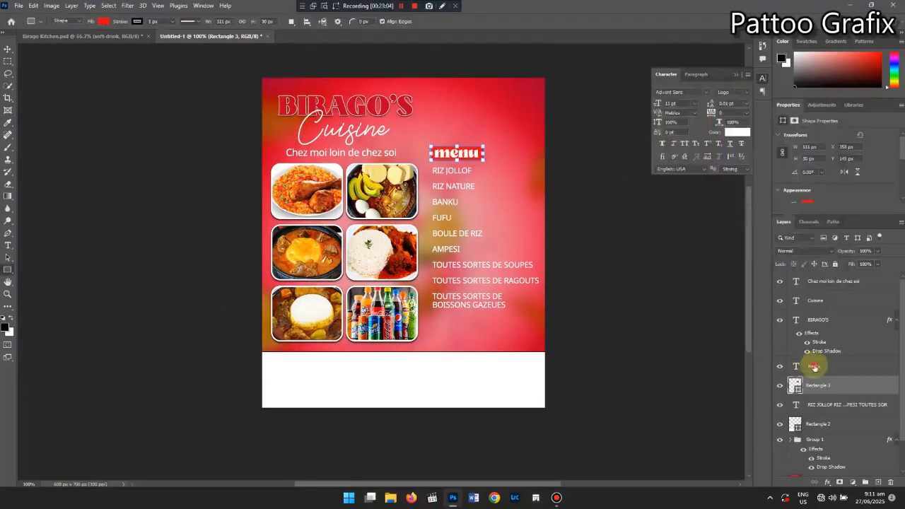
click(820, 366)
Copy the rice and chicken plate from Birago Kitchen.psd onto the flyer above the footer rectangle, placing it in the lower-right corner
scroll(460, 274, down, 7)
scroll(461, 253, up, 5)
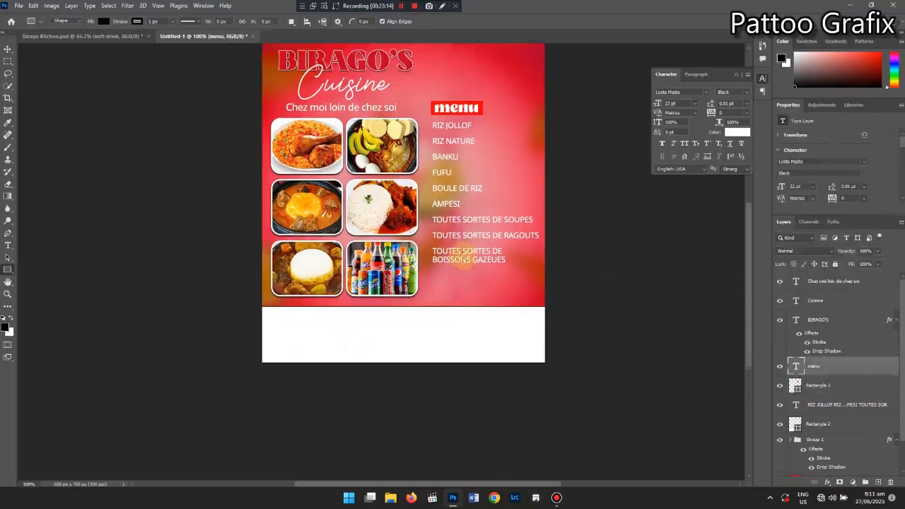
scroll(463, 252, down, 3)
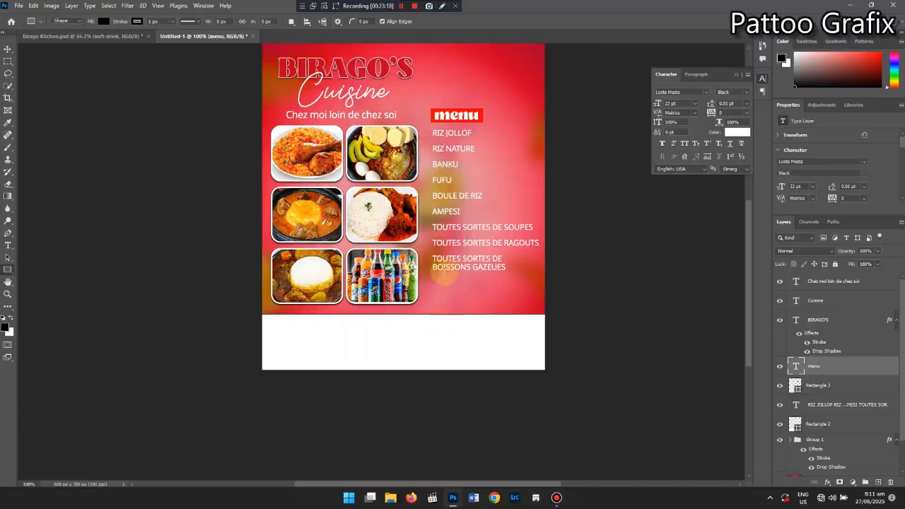
scroll(444, 276, down, 5)
scroll(444, 275, up, 3)
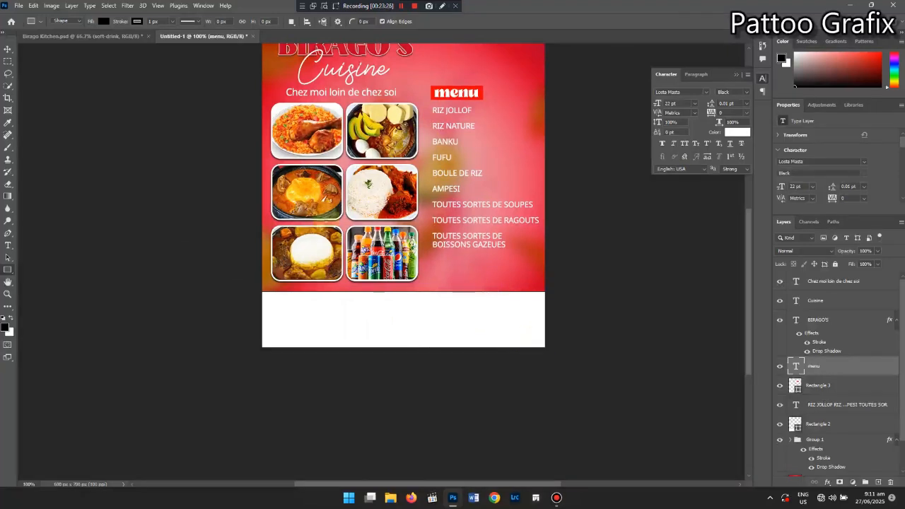
click(8, 49)
click(466, 302)
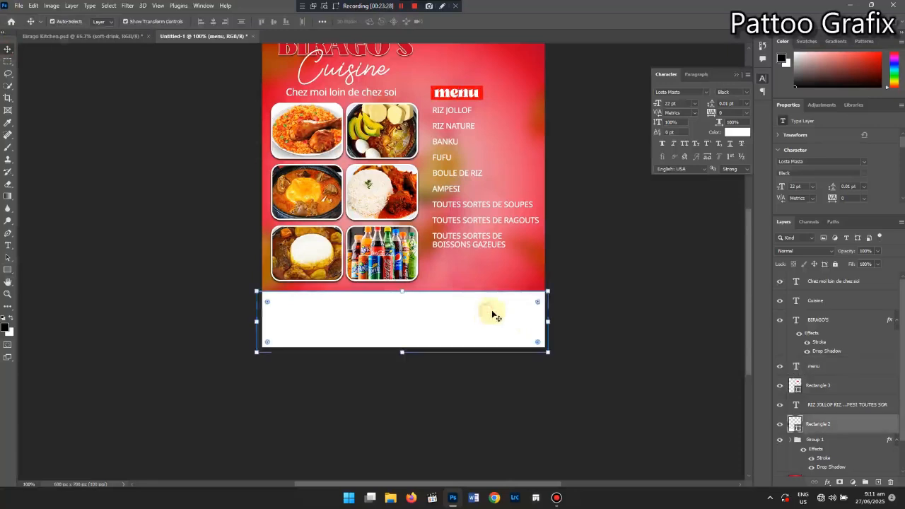
scroll(139, 67, up, 1)
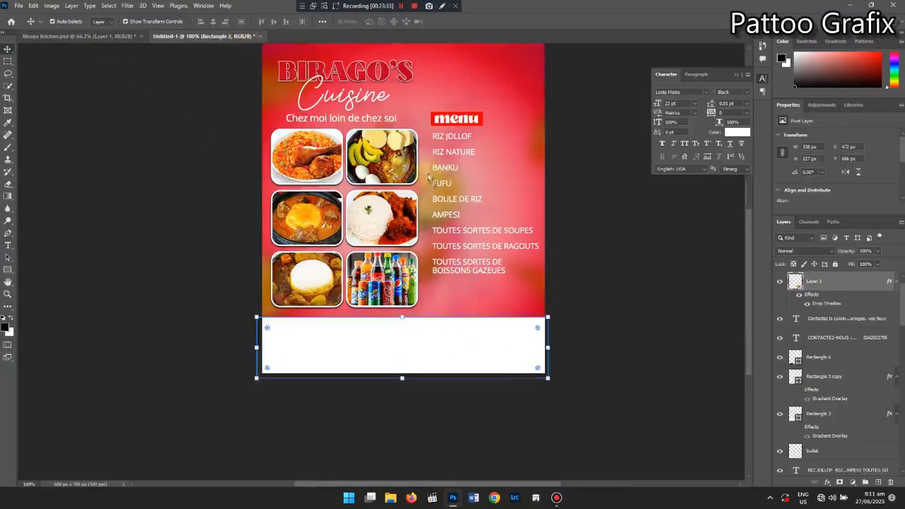
key(ctrl+v)
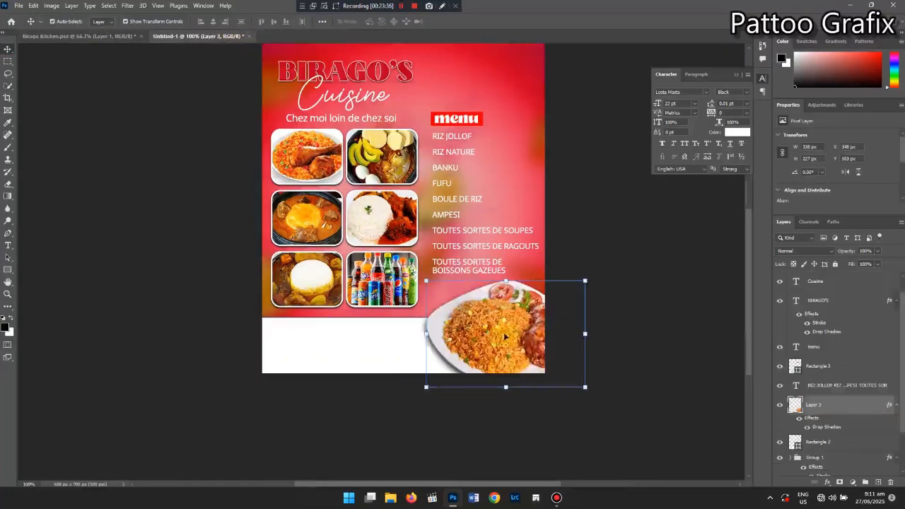
drag(506, 343, 484, 342)
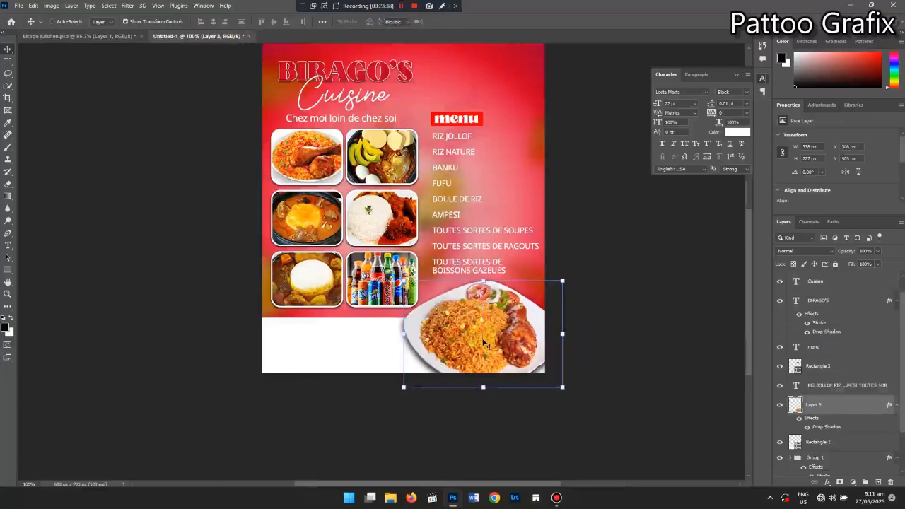
Scale the rice plate to about 238 × 159 px and position it over the footer's right end below the dish list
key(ctrl+t)
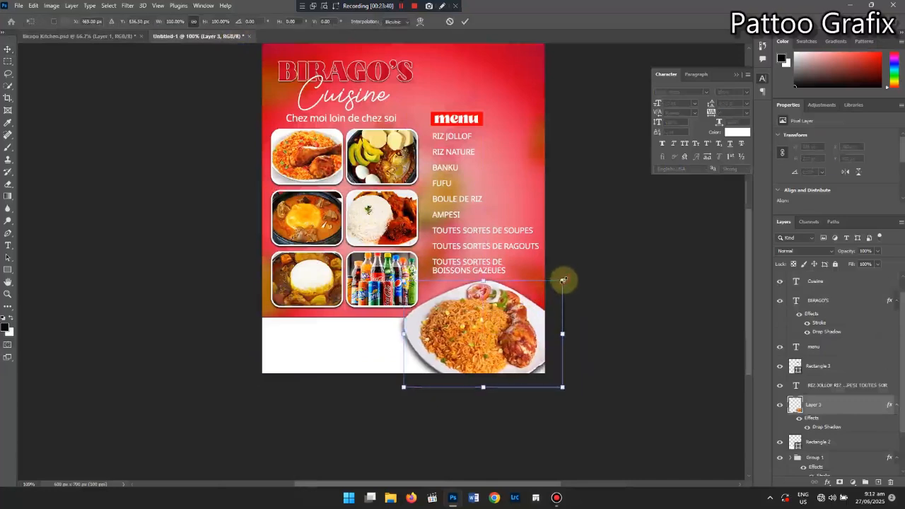
drag(563, 281, 548, 290)
drag(502, 335, 501, 332)
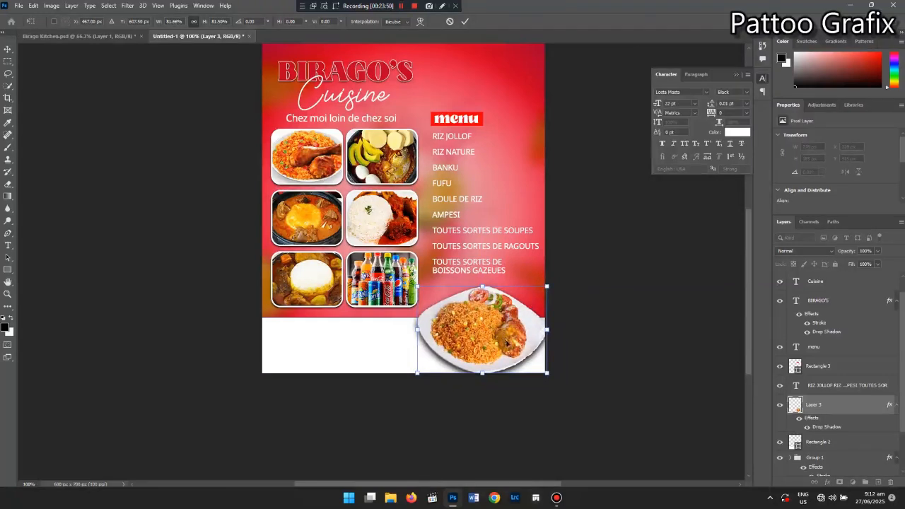
drag(545, 286, 537, 292)
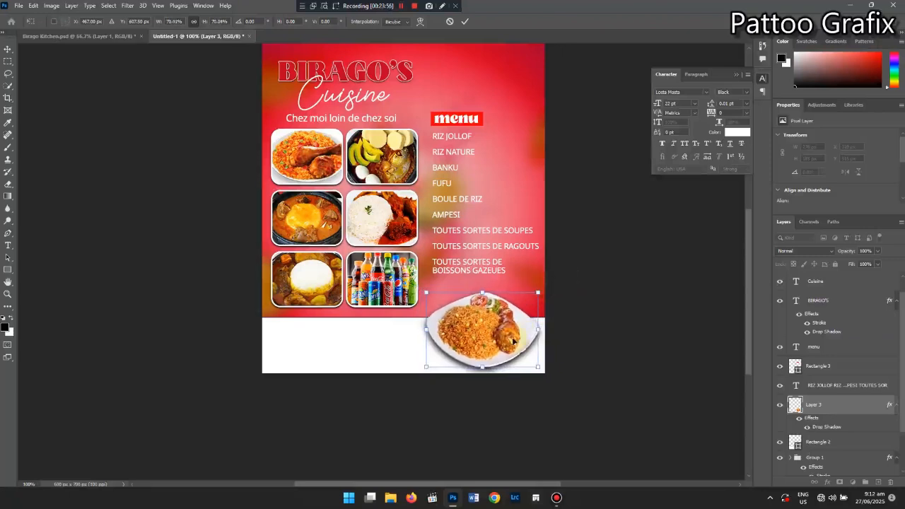
key(Down)
key(Down)
key(Return)
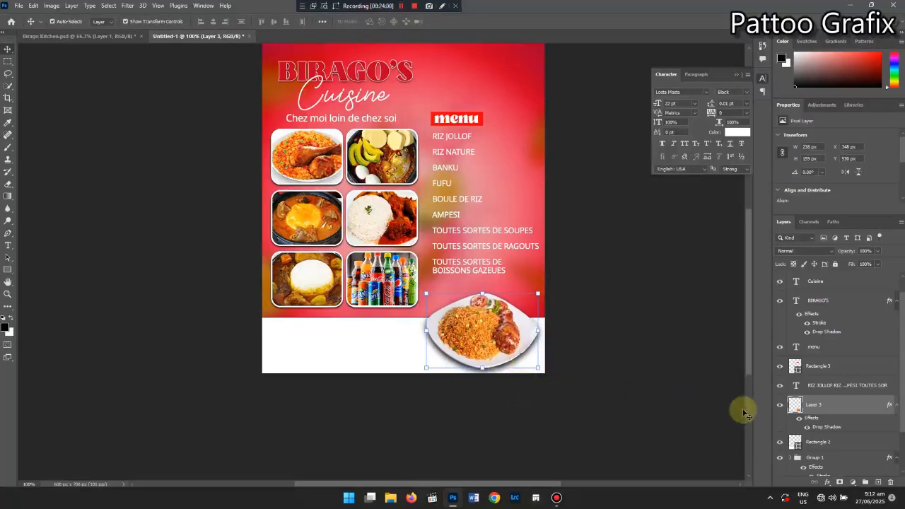
Narrow the white footer rectangle to about 485 px so it ends behind the rice plate, and lower the plate slightly
click(830, 446)
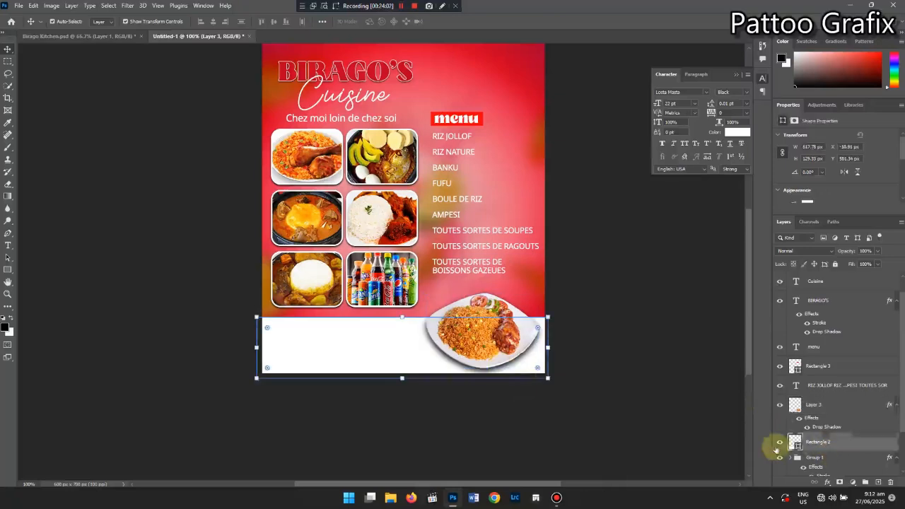
key(ctrl+t)
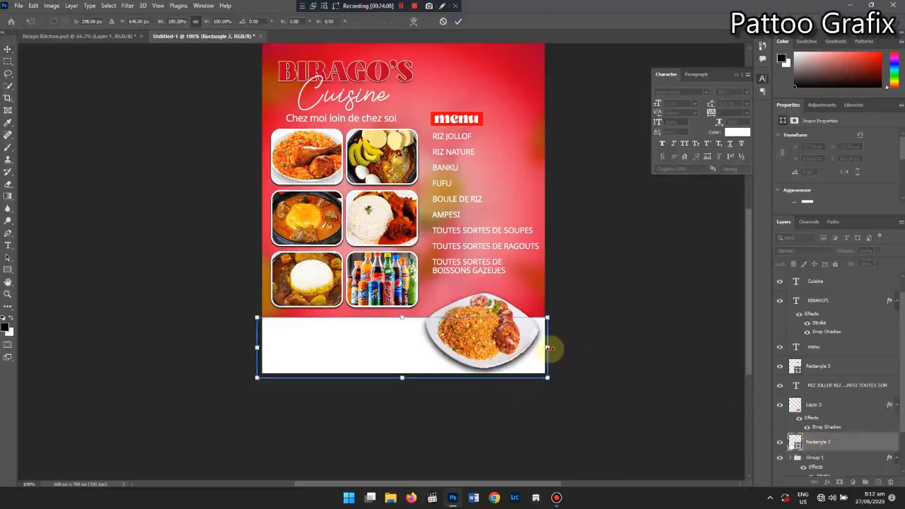
drag(550, 348, 521, 358)
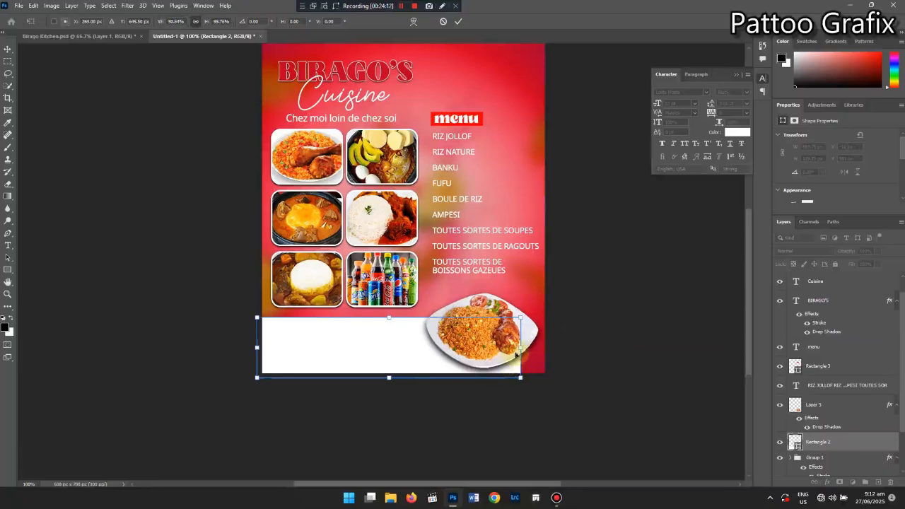
drag(521, 347, 487, 348)
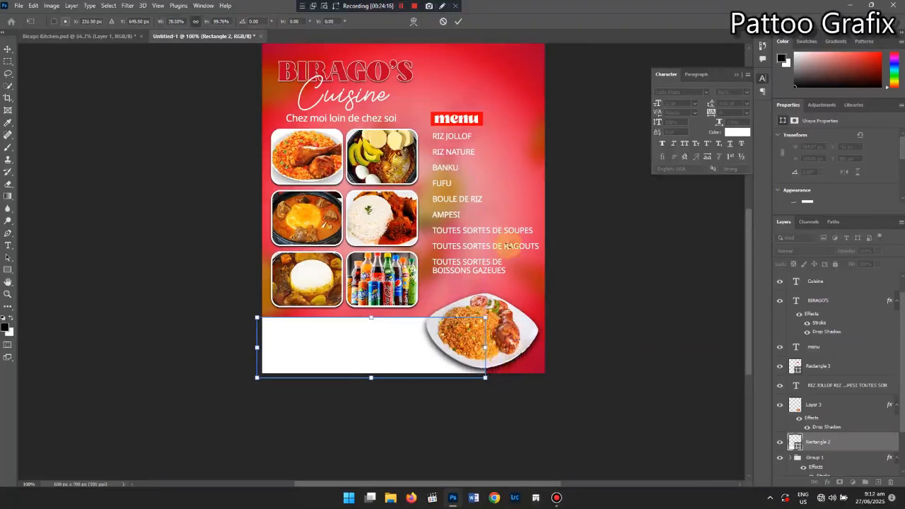
key(Return)
click(506, 335)
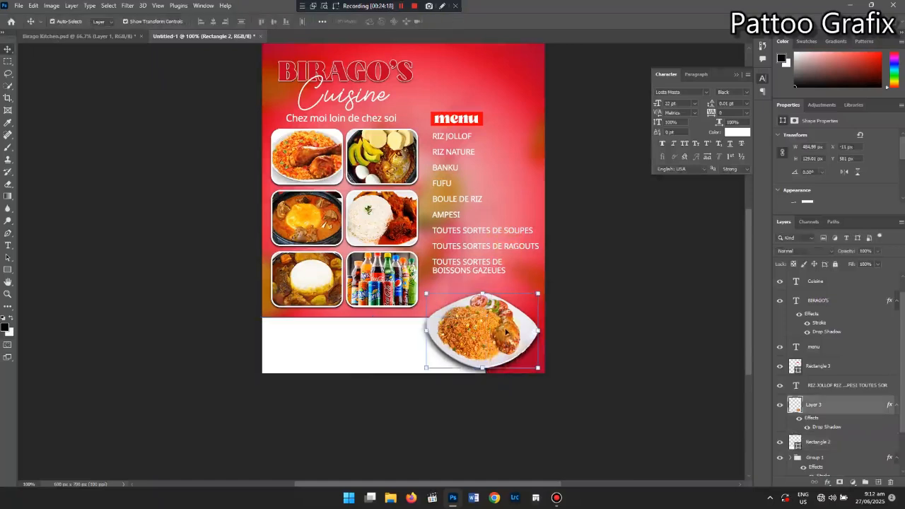
drag(504, 332, 504, 340)
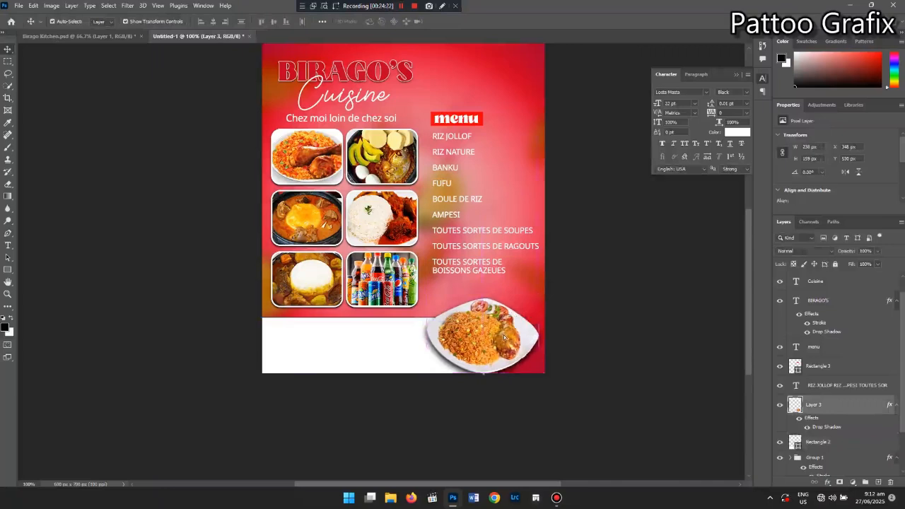
Duplicate the white footer rectangle and flatten the copy into a thin strip about 3 px high across the footer's lower part
click(374, 348)
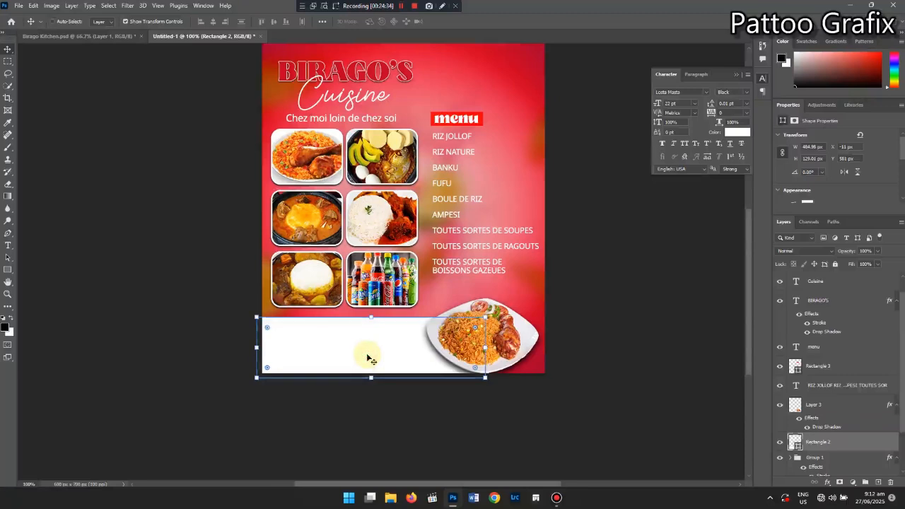
key(ctrl+j)
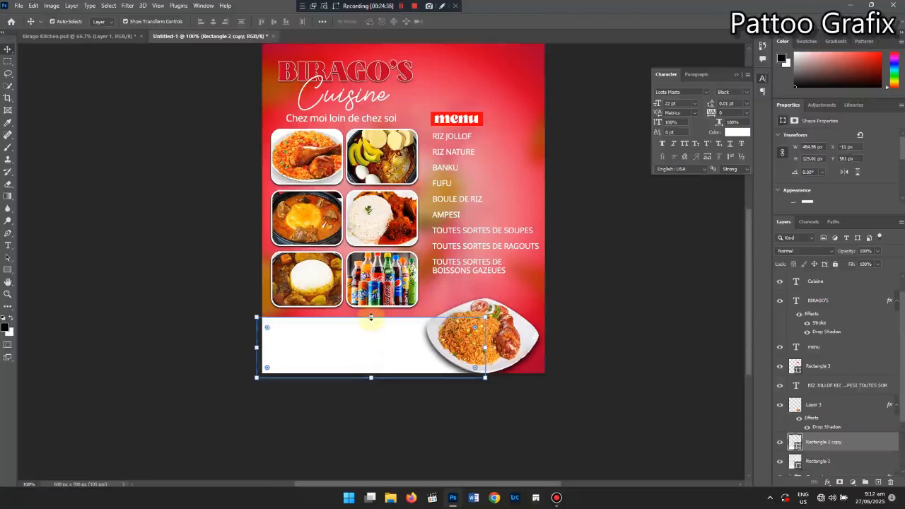
key(ctrl+t)
drag(371, 320, 378, 336)
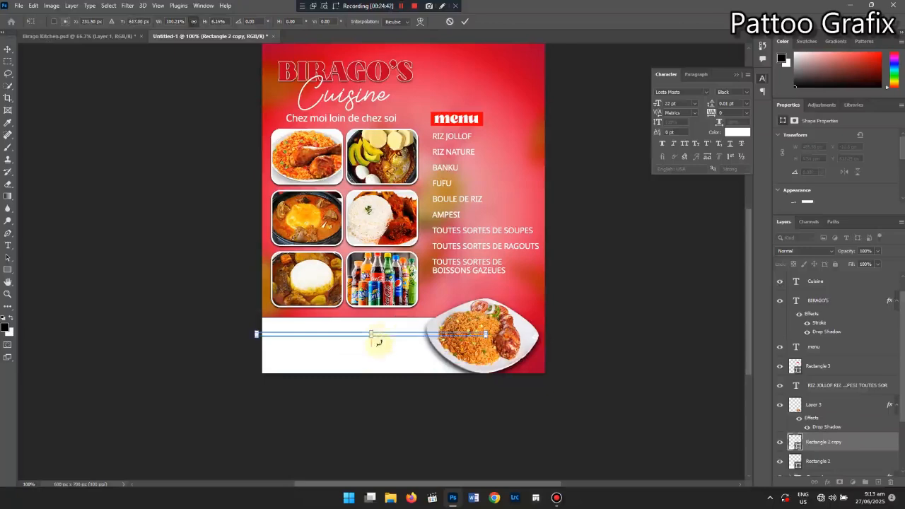
scroll(378, 345, up, 3)
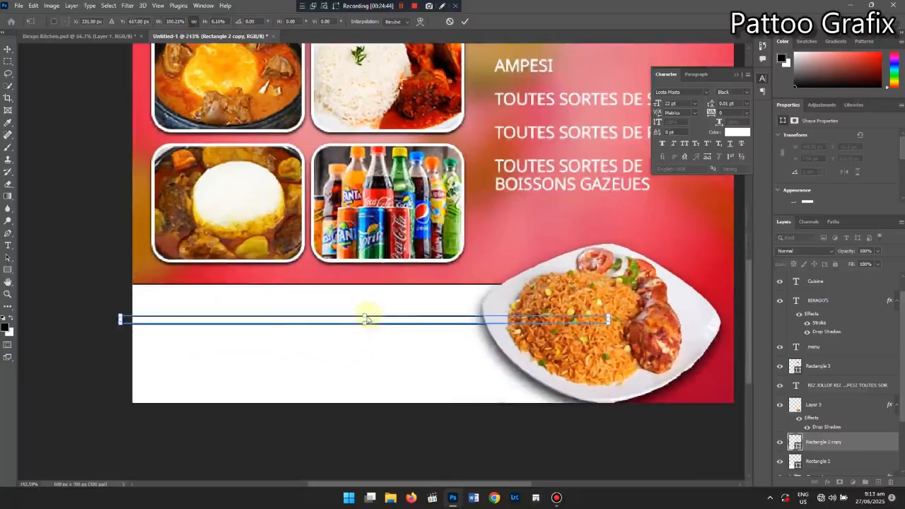
drag(380, 323, 366, 351)
scroll(369, 358, up, 3)
scroll(395, 353, down, 4)
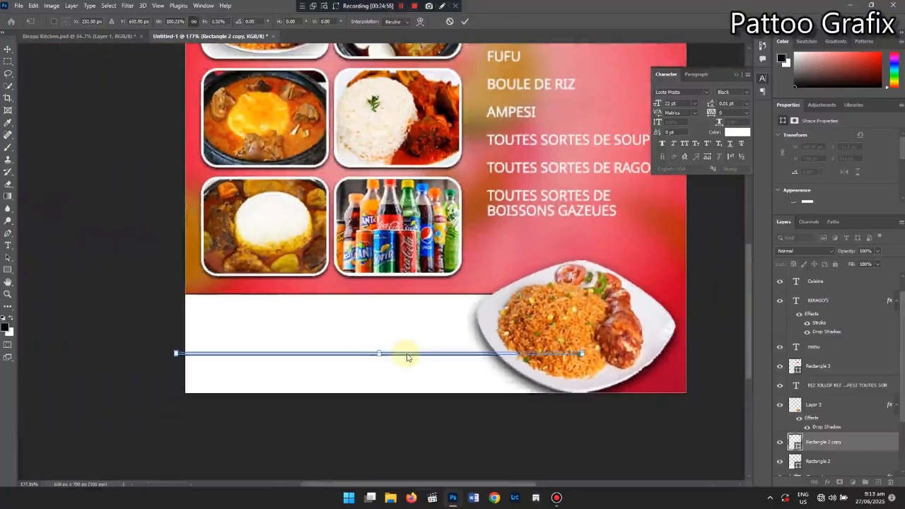
Nudge the thin strip slightly down to Y 653 px and apply the transformation
key(alt+space)
key(Down)
key(Down)
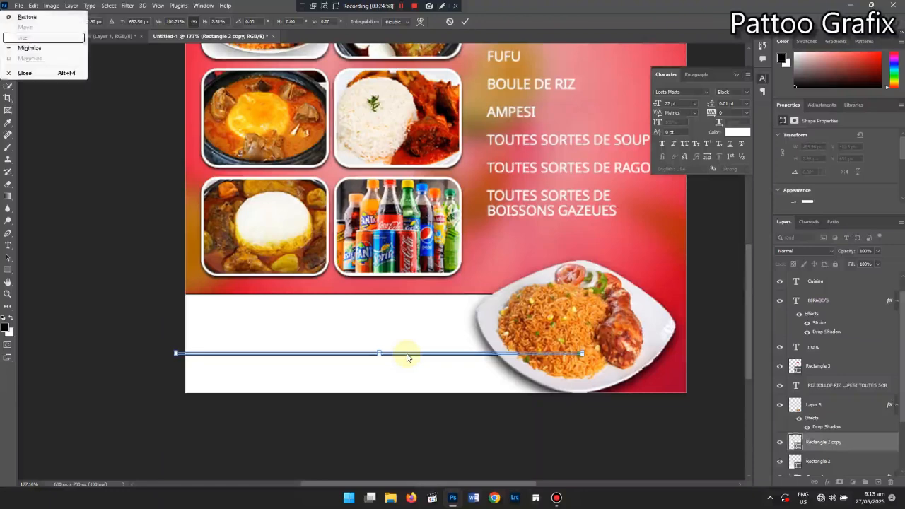
key(Escape)
key(Down)
key(Down)
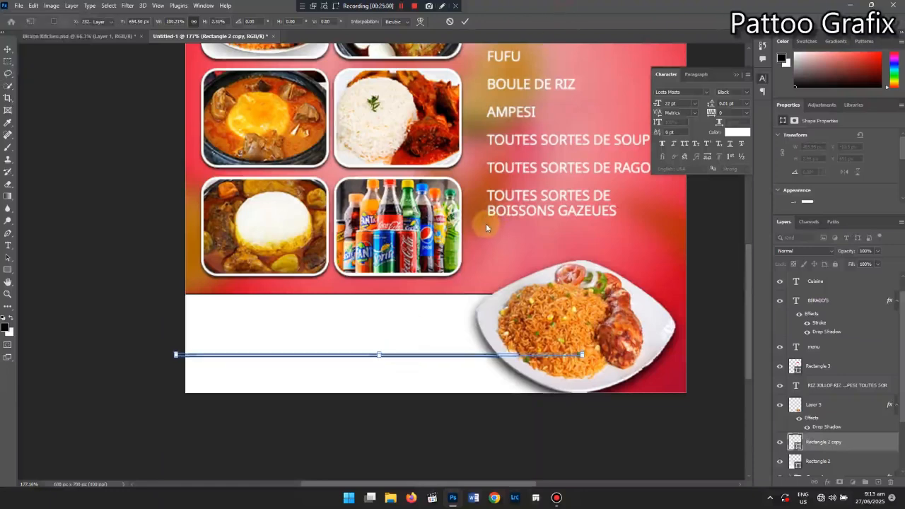
key(Return)
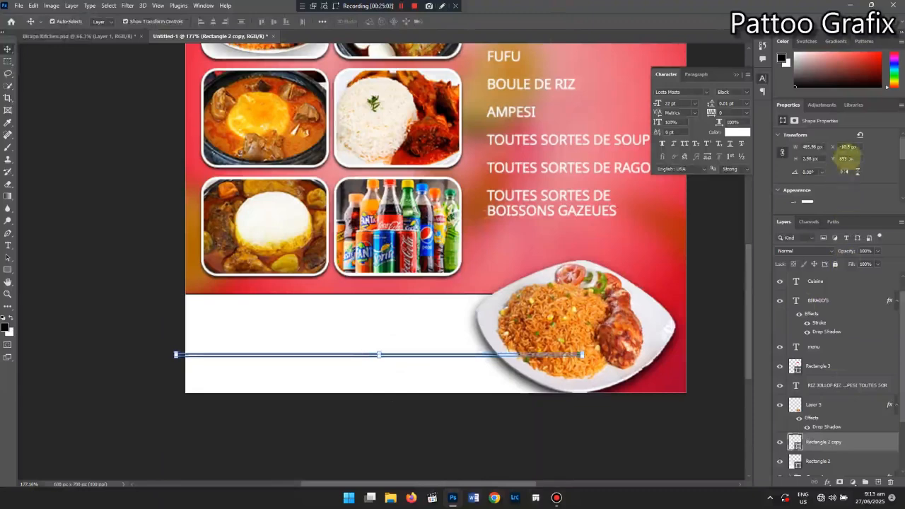
Remove the thin strip's stroke and fill it with black (#000000) to form a divider line in the footer
scroll(848, 161, down, 3)
click(807, 157)
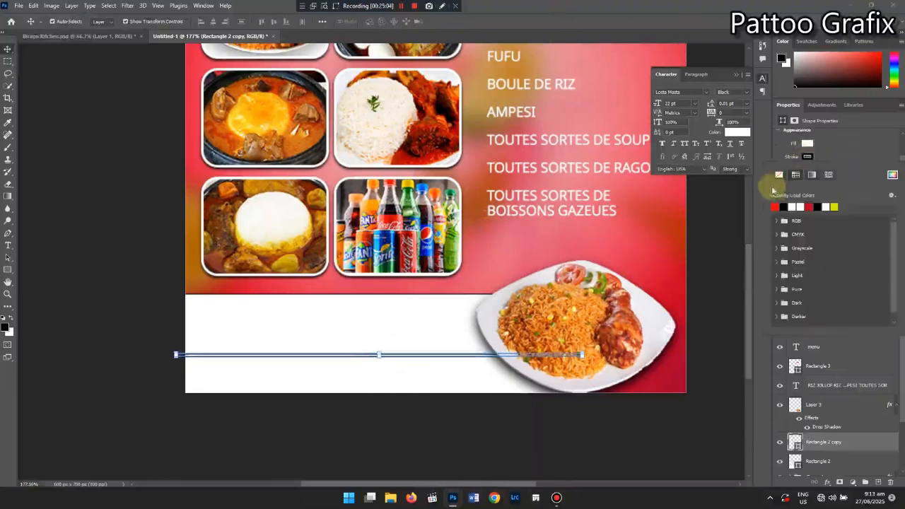
click(779, 174)
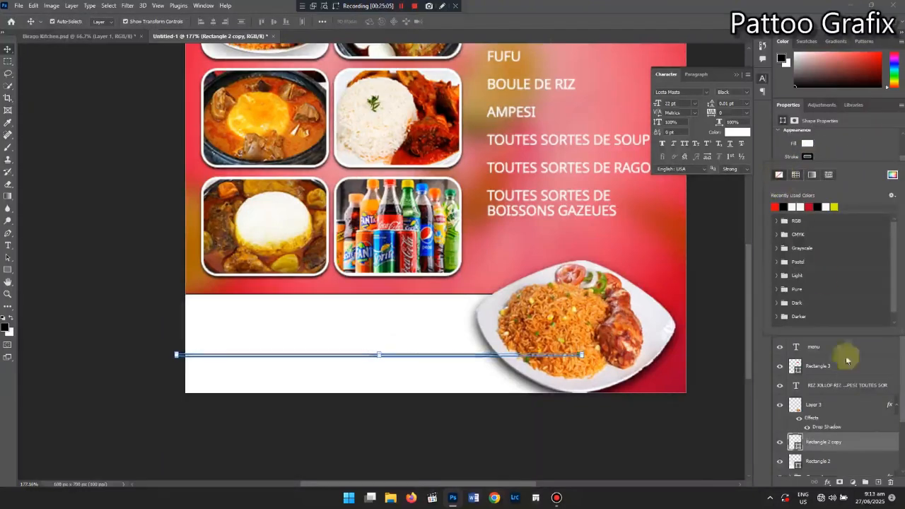
double_click(797, 447)
drag(605, 224, 579, 248)
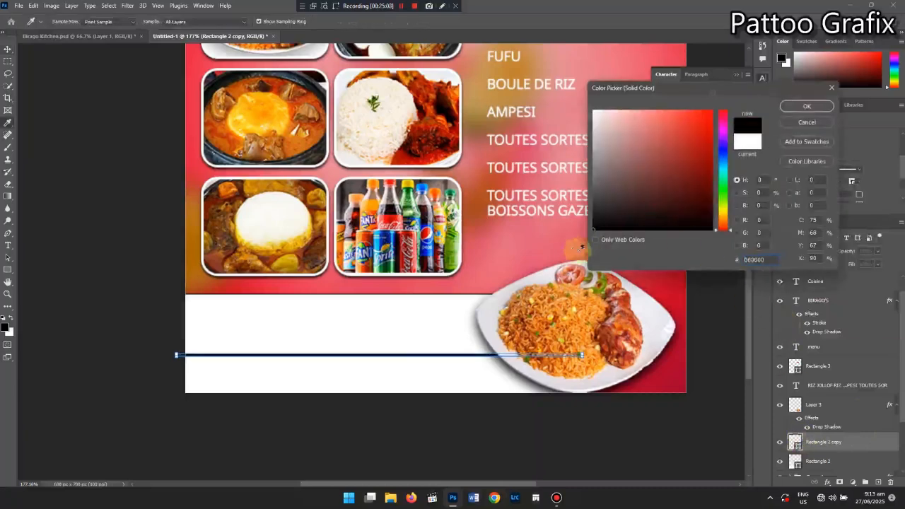
click(806, 106)
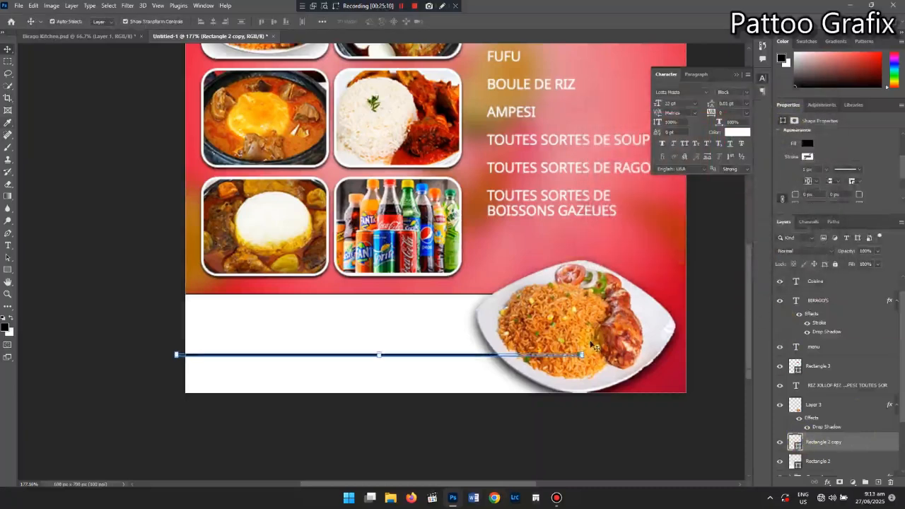
click(459, 394)
Add the text "CONTACTEZ NOUS" below the divider line, coloured black and set in the Advent Sans Logo font
click(220, 377)
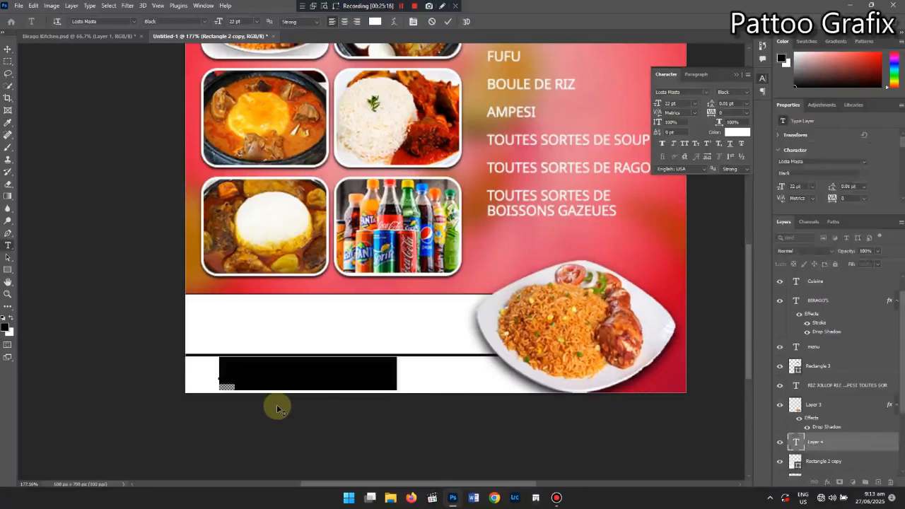
text(S)
key(ctrl+a)
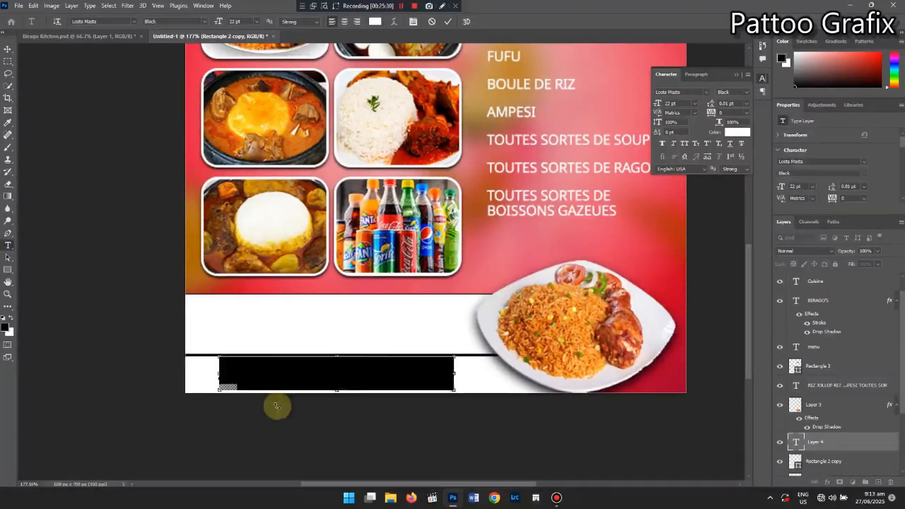
click(730, 132)
click(594, 231)
click(805, 106)
click(706, 92)
click(689, 142)
Hyphenate the heading to "CONTACTEZ-NOUS" and append a colon and the business phone number
click(363, 371)
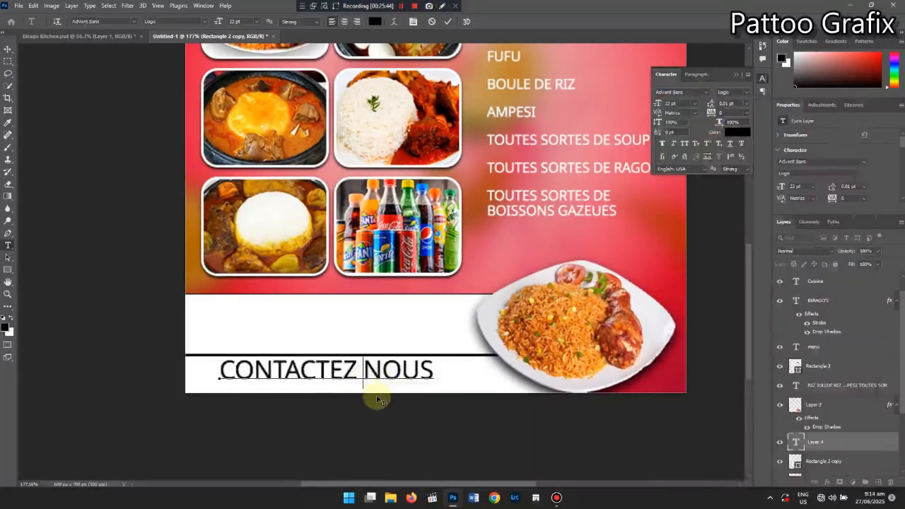
key(BackSpace)
text(-)
click(435, 371)
text(: 02469)
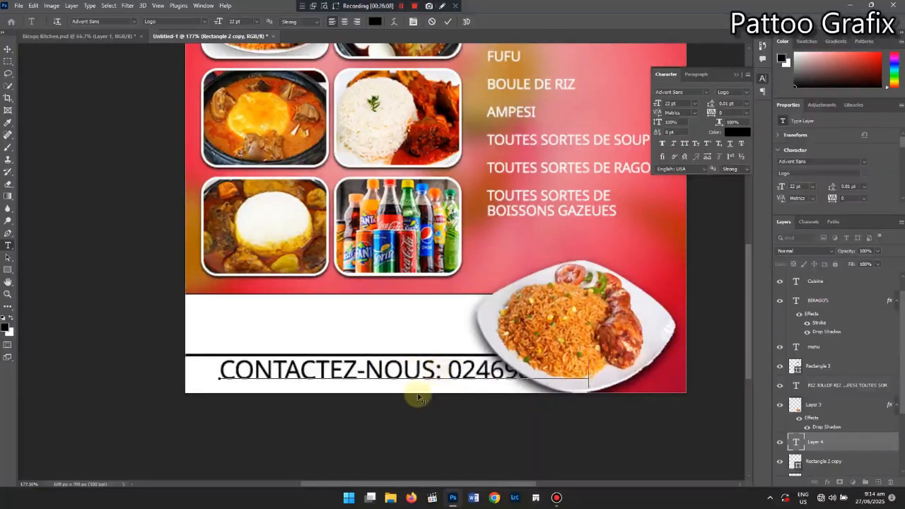
Reduce the contact line to 16 pt and shift it slightly left so it fits between the flyer's edge and the plate
key(ctrl+a)
click(671, 103)
scroll(670, 103, down, 6)
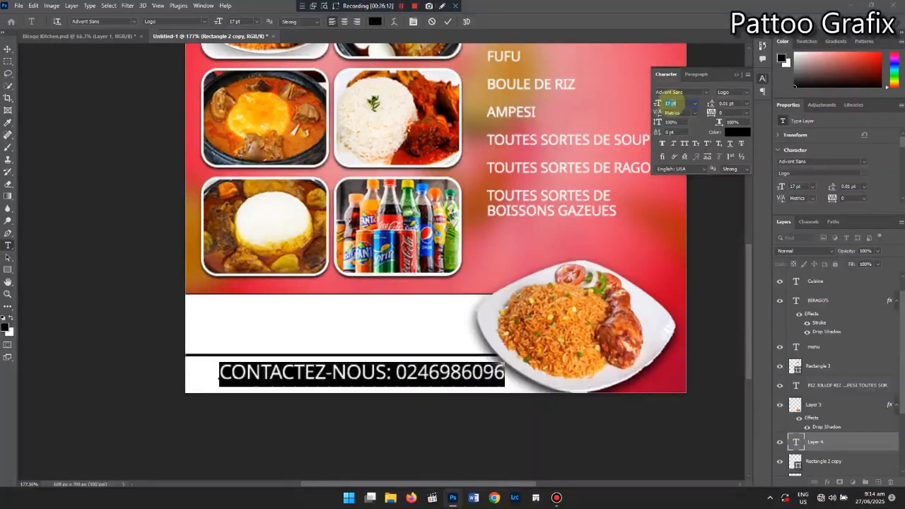
click(377, 375)
drag(388, 404, 380, 407)
Draw a black rectangle about 208 × 22 px behind "CONTACTEZ-NOUS", round its corners and raise its upper edge to enclose the text
click(823, 461)
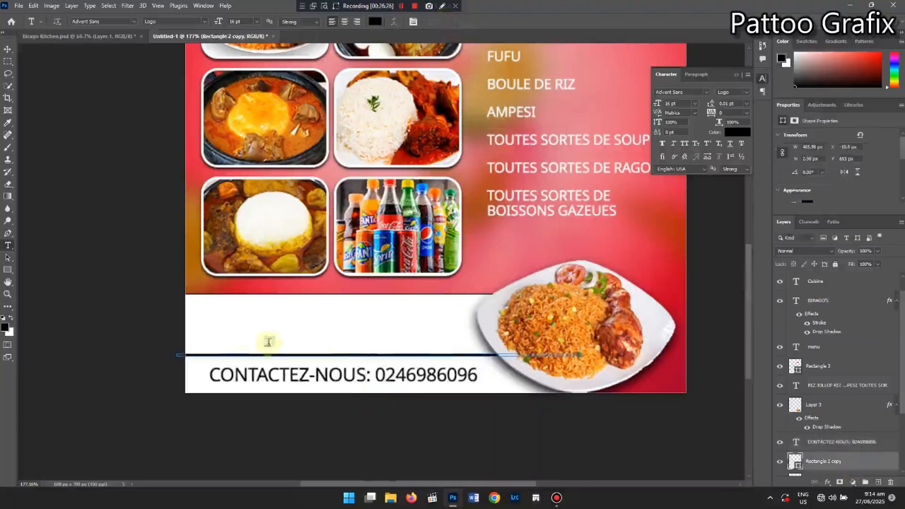
click(8, 270)
drag(202, 370, 374, 389)
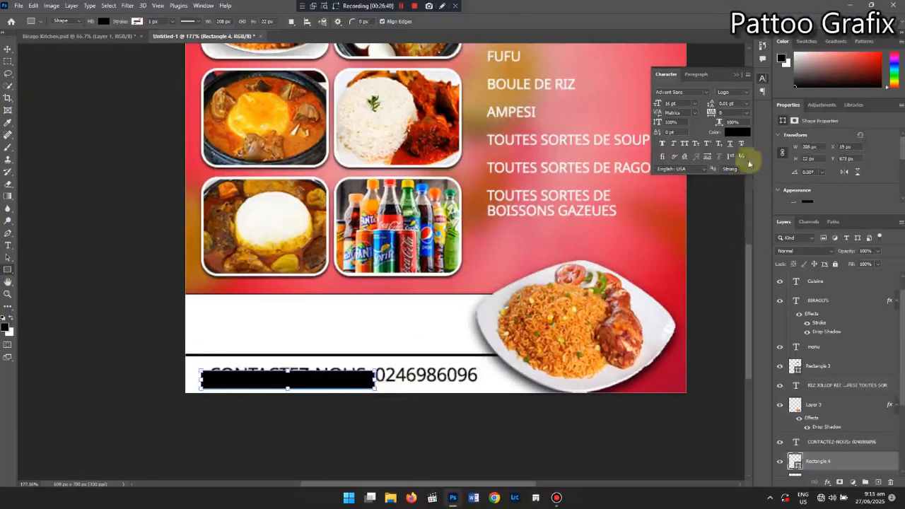
scroll(311, 360, up, 4)
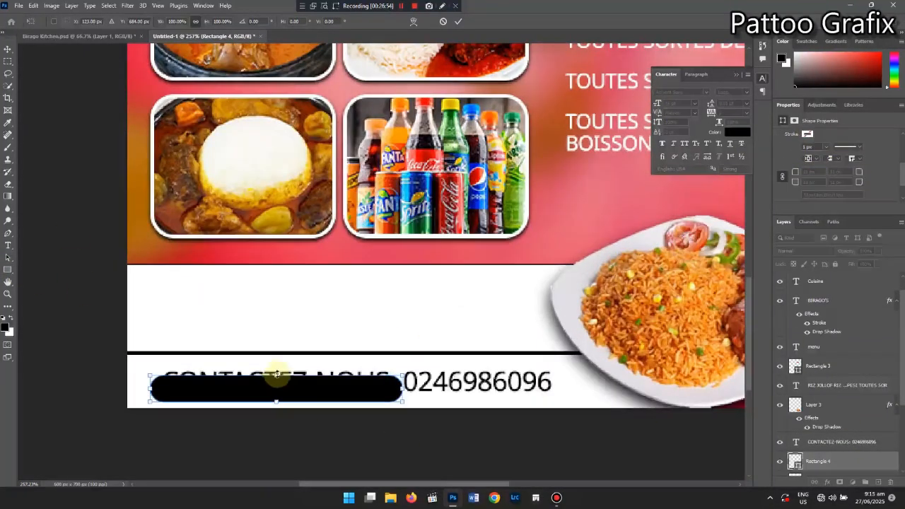
drag(276, 377, 290, 365)
key(Return)
Recolour only the "CONTACTEZ-NOUS" part of the contact line white
click(832, 443)
key(t)
drag(162, 382, 392, 380)
click(801, 106)
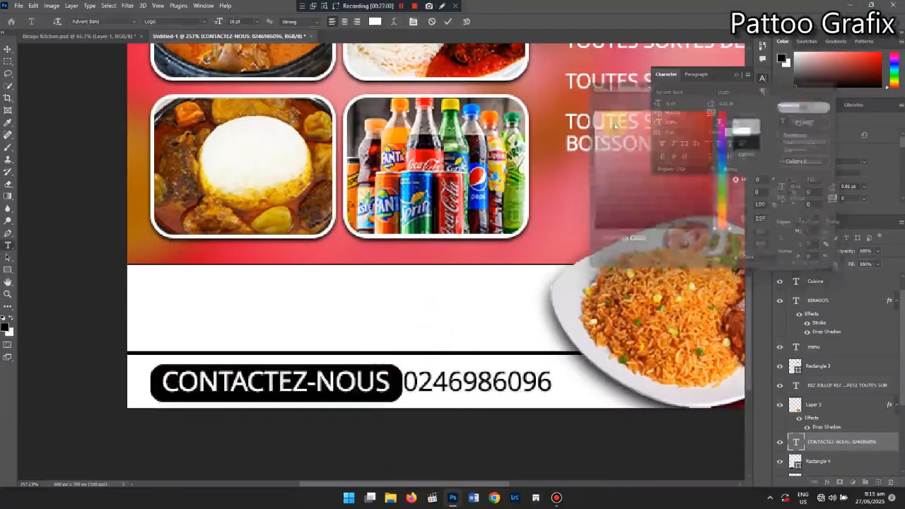
Apply faux bold to the phone number and add a space before it to separate it from the black label
key(ctrl+1)
click(391, 309)
drag(391, 308, 448, 309)
click(662, 144)
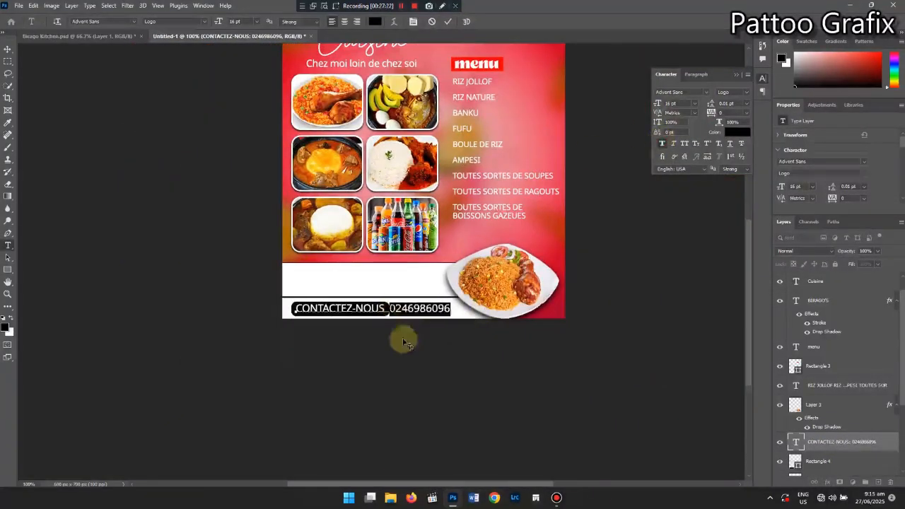
click(391, 309)
click(448, 21)
Duplicate the contact line, place the copy above the divider line and set all its text to black
scroll(540, 179, up, 1)
key(ctrl+j)
click(398, 315)
drag(404, 337, 404, 309)
key(ctrl+a)
click(737, 132)
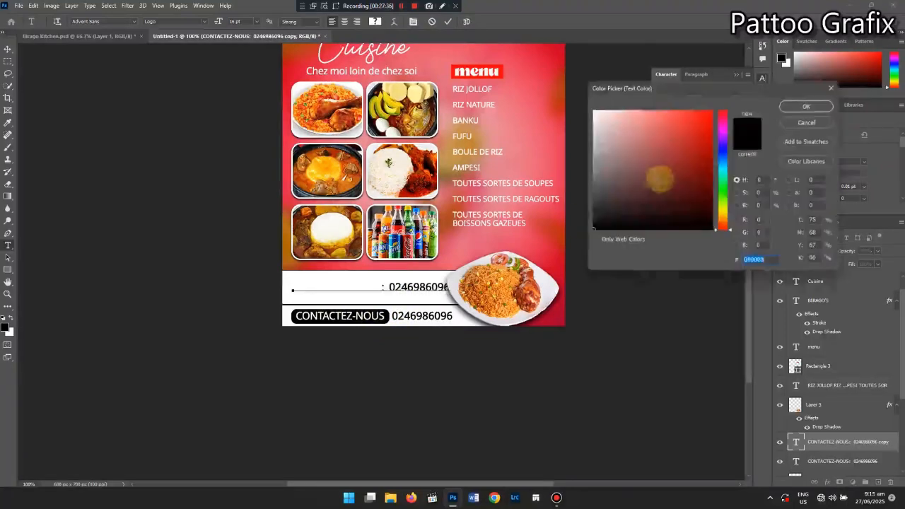
click(597, 228)
click(802, 106)
Replace the copy's text with "Contactez la cuisine de Birago pour", set it to 14 pt and move it to the white area's upper left
text(Contactez la)
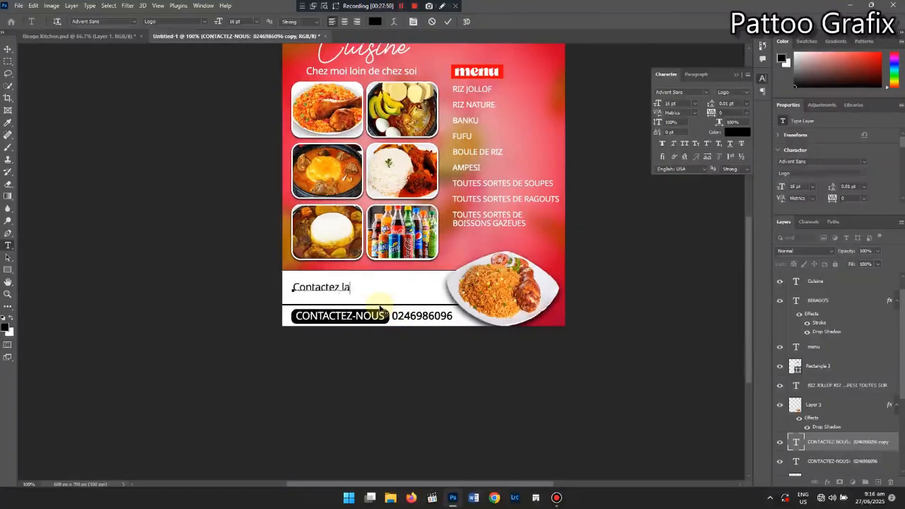
text( cuisine de Birago po)
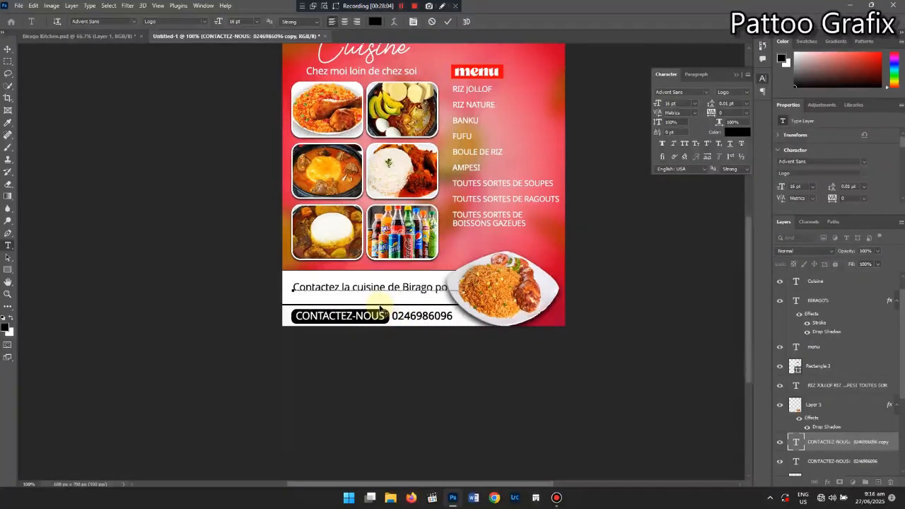
key(ctrl+a)
click(673, 104)
scroll(673, 104, down, 2)
click(413, 287)
drag(424, 305, 419, 297)
text(o pour)
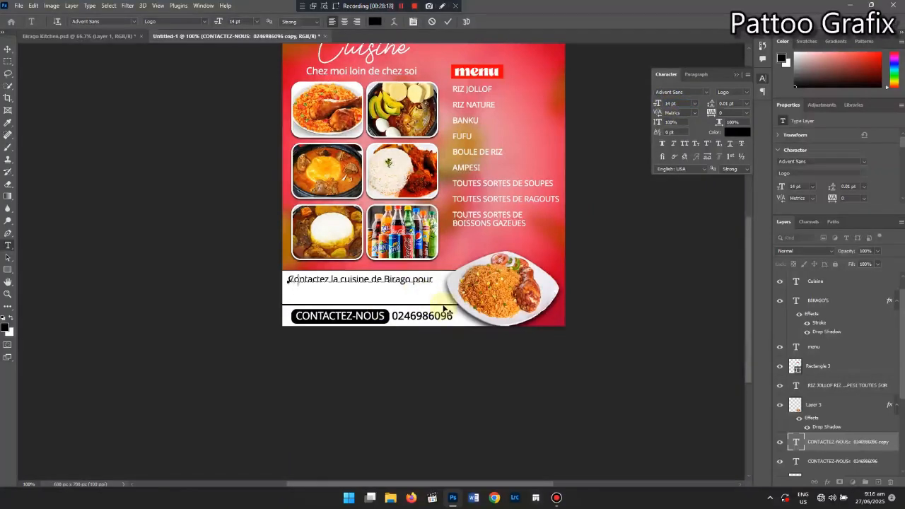
Continue the paragraph with "votre" on a second line and set the leading to 13 pt
text( votre)
key(ctrl+a)
click(726, 104)
scroll(727, 103, up, 13)
click(322, 288)
Complete the paragraph with "mariages, vos lieux de rencontre, anniversaires, funerailles" followed by a row of dots
text(ma)
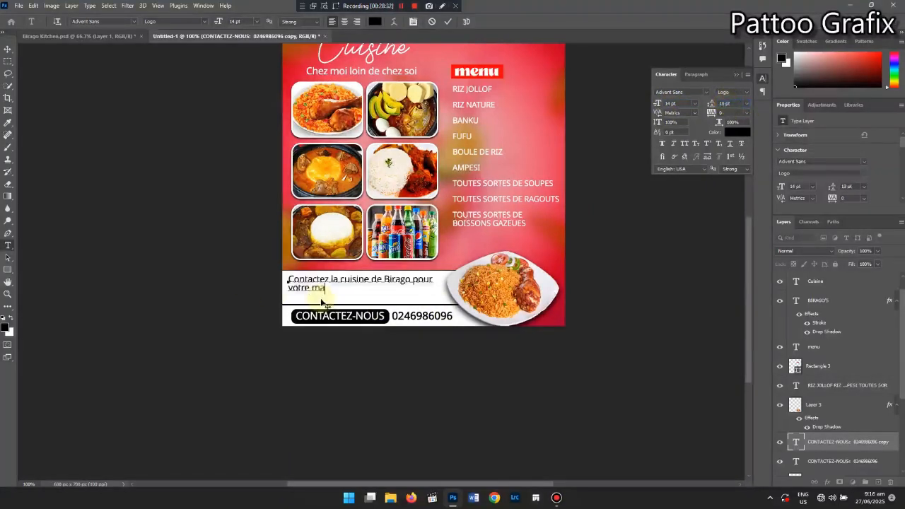
text(riages, vos lieux de)
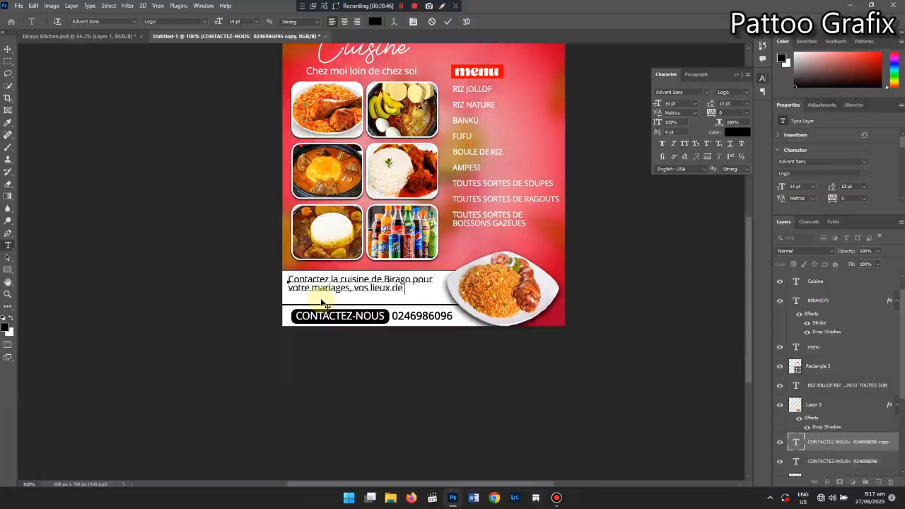
text( rencontre, anniver)
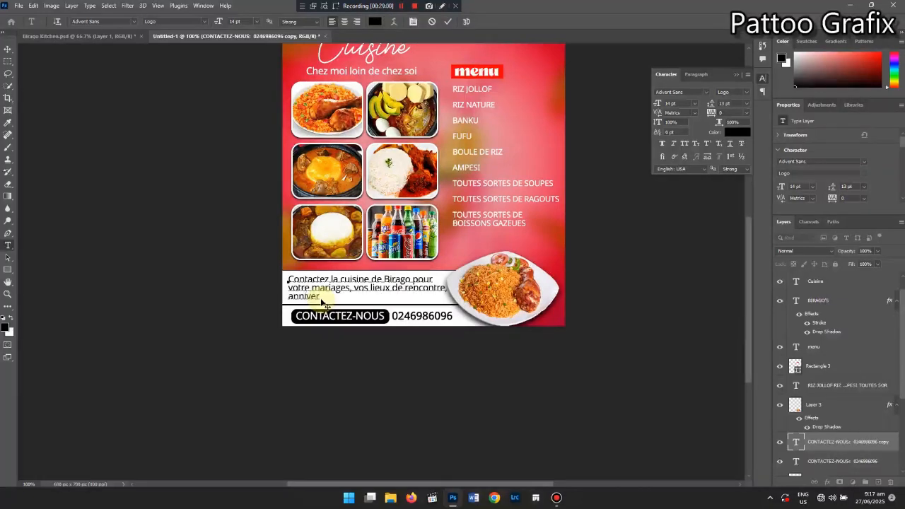
text(saires, funerailles........)
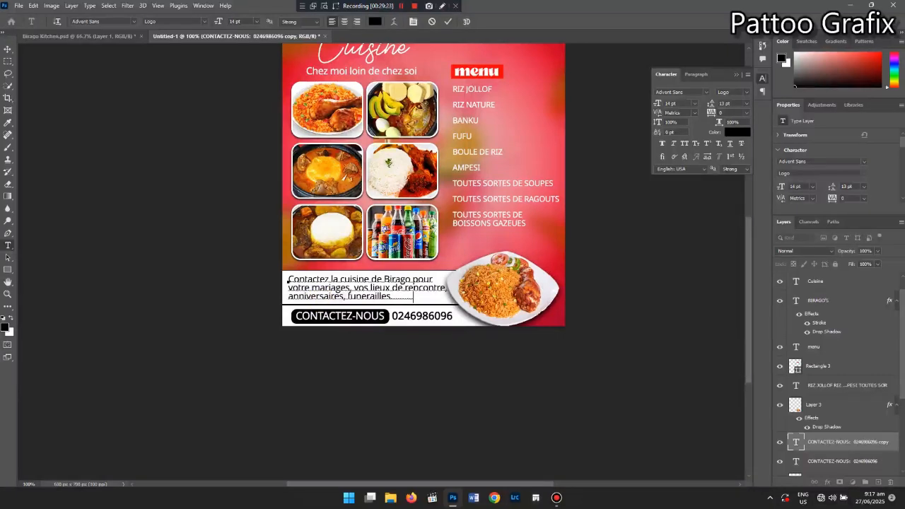
click(448, 21)
Fit the whole flyer on screen to review the layout
scroll(543, 260, up, 5)
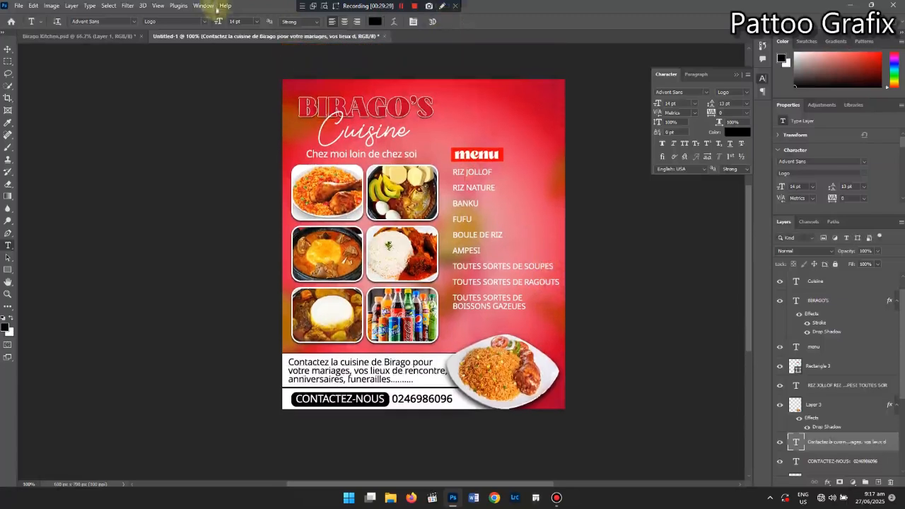
click(157, 6)
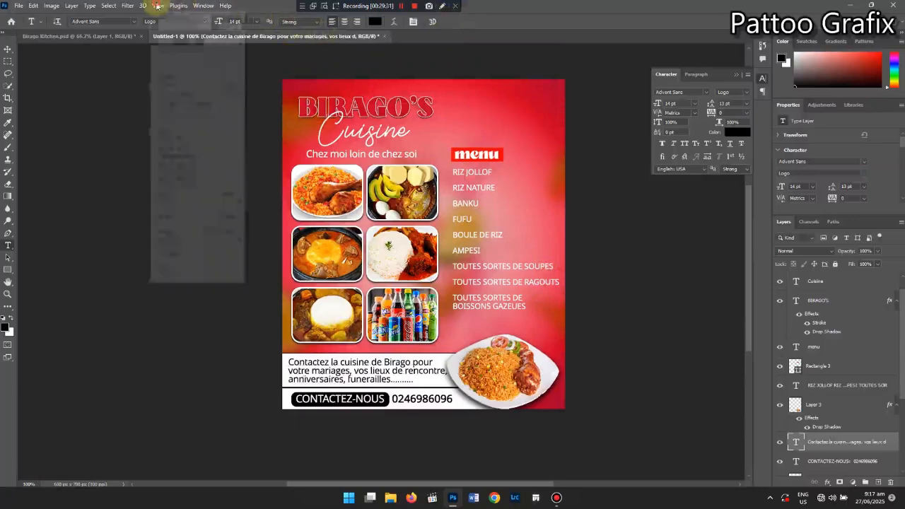
click(208, 94)
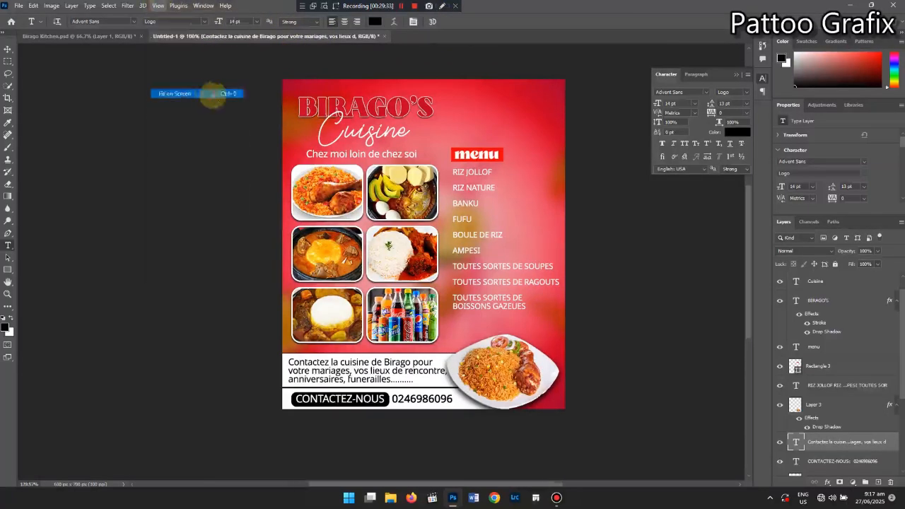